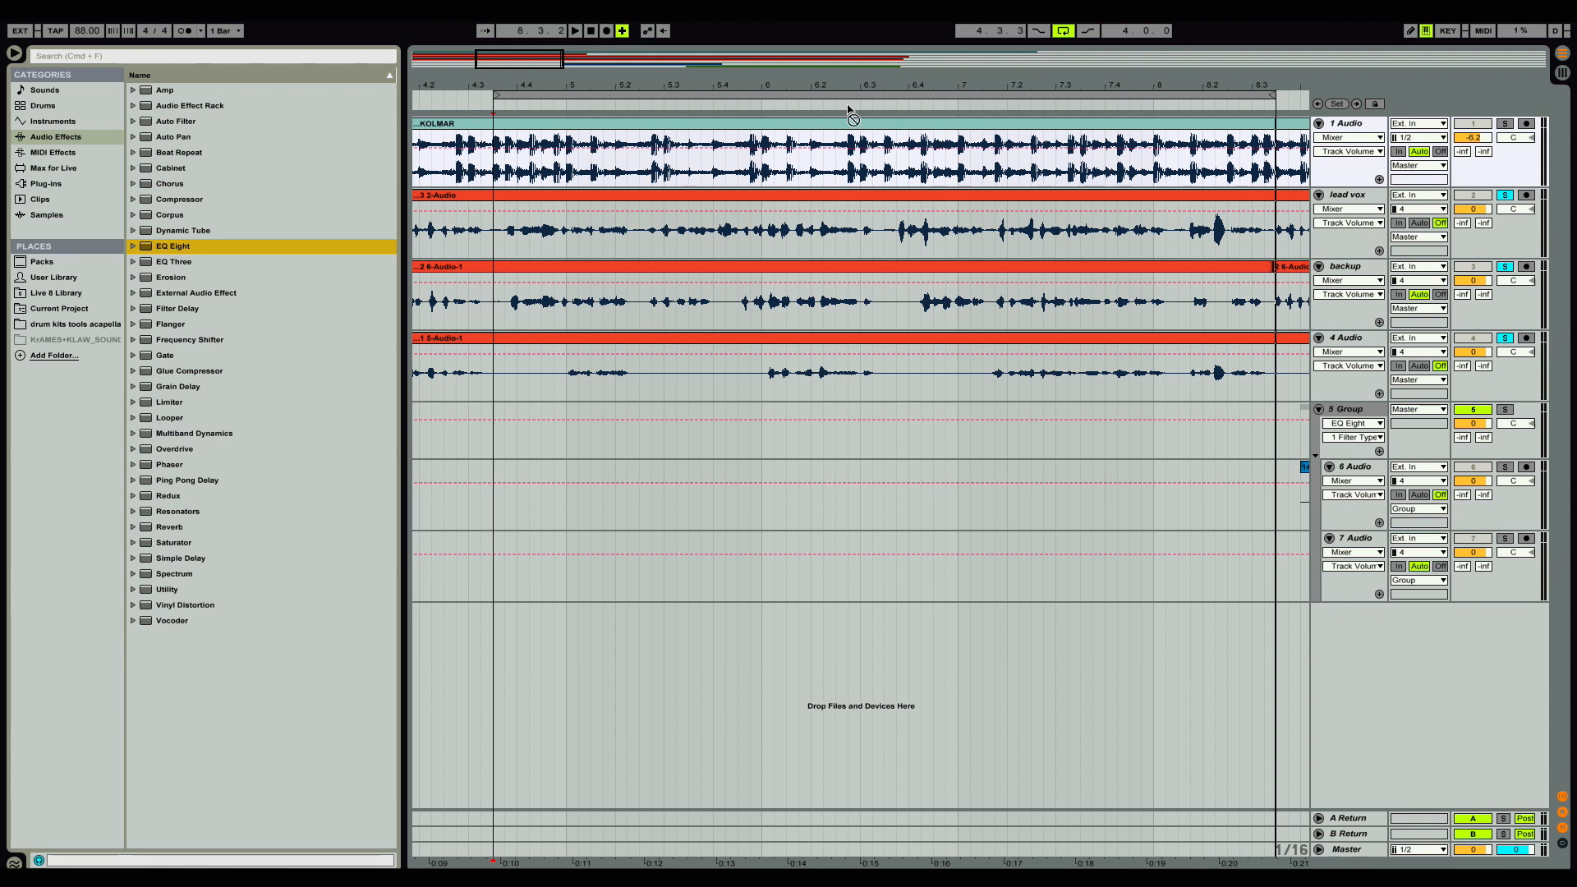
Add an EQ Eight to the lead vox track and leave only that vocal track soloed.
{"action": "left_click_drag", "start_coordinate": [935, 211], "coordinate": [937, 212]}
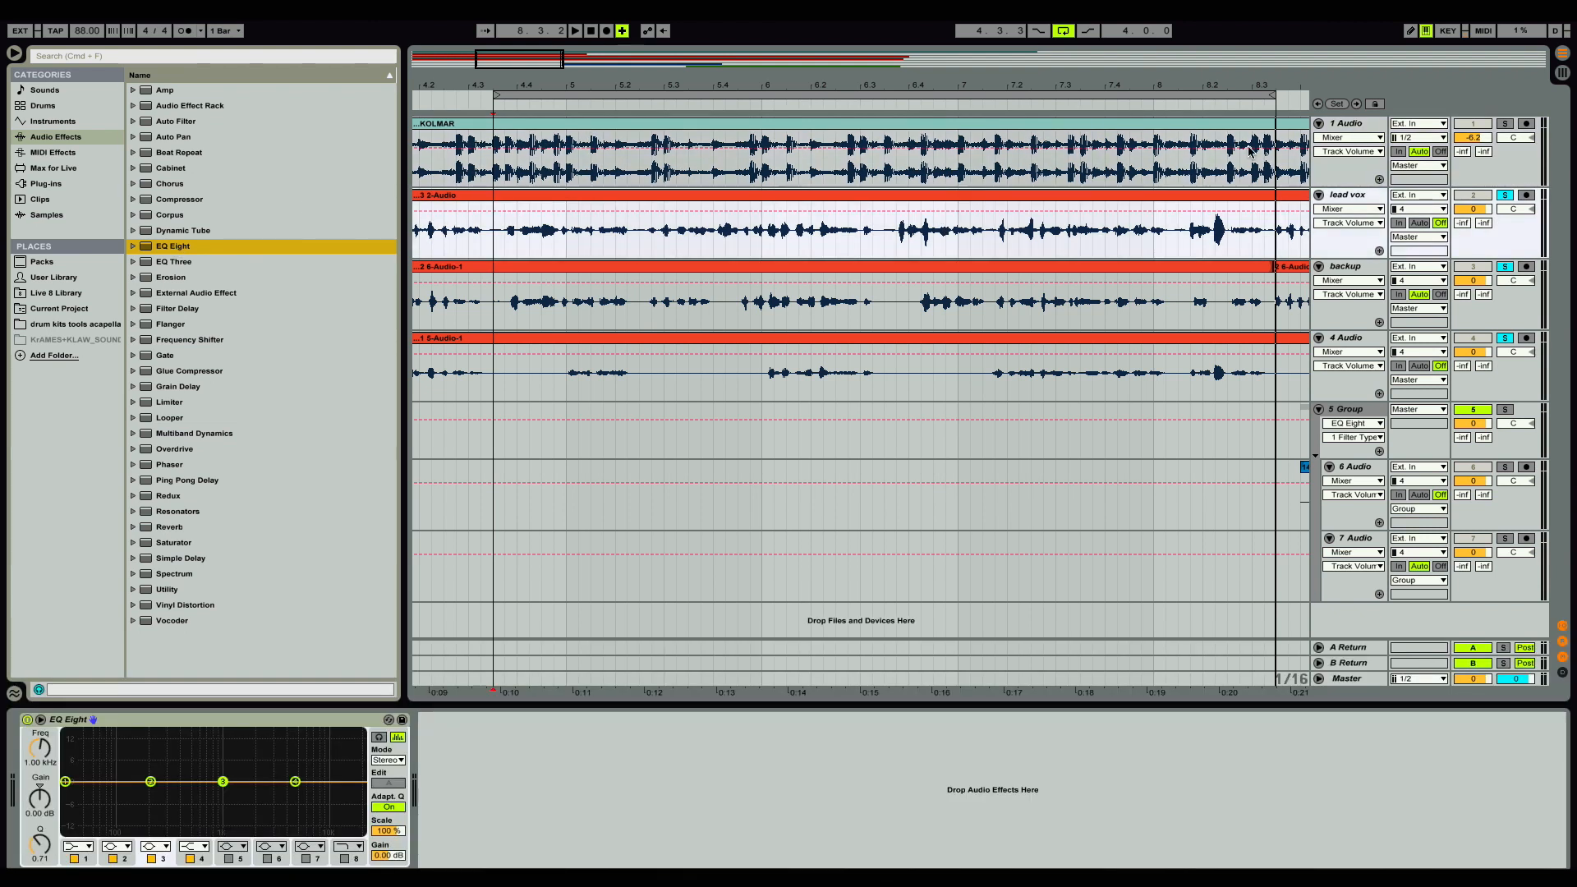
{"action": "left_click", "coordinate": [1349, 198]}
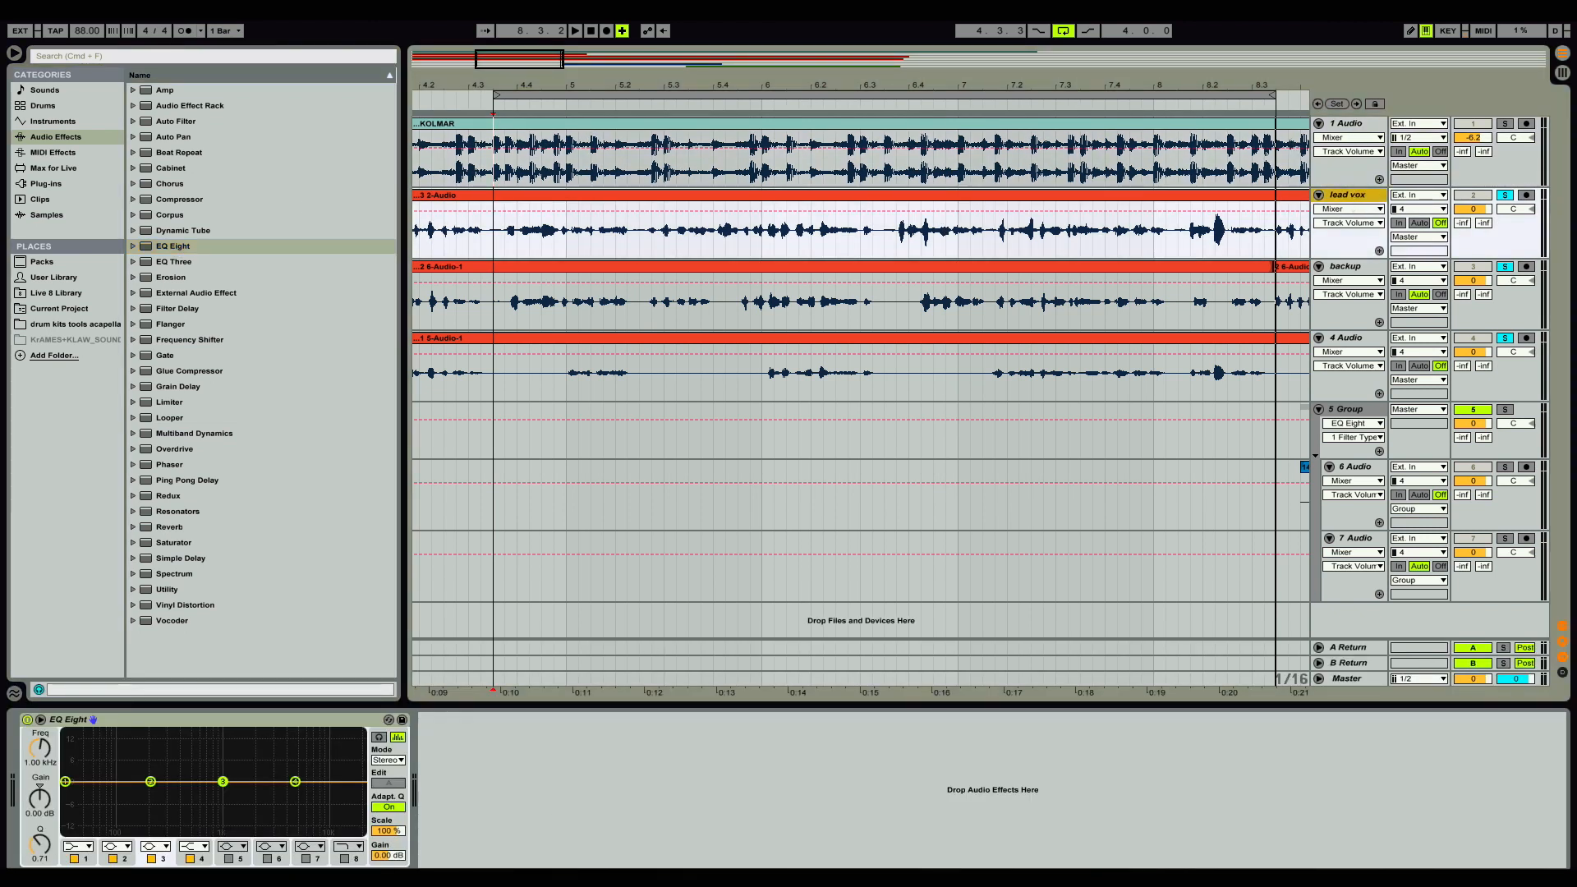
{"action": "left_click", "coordinate": [565, 197]}
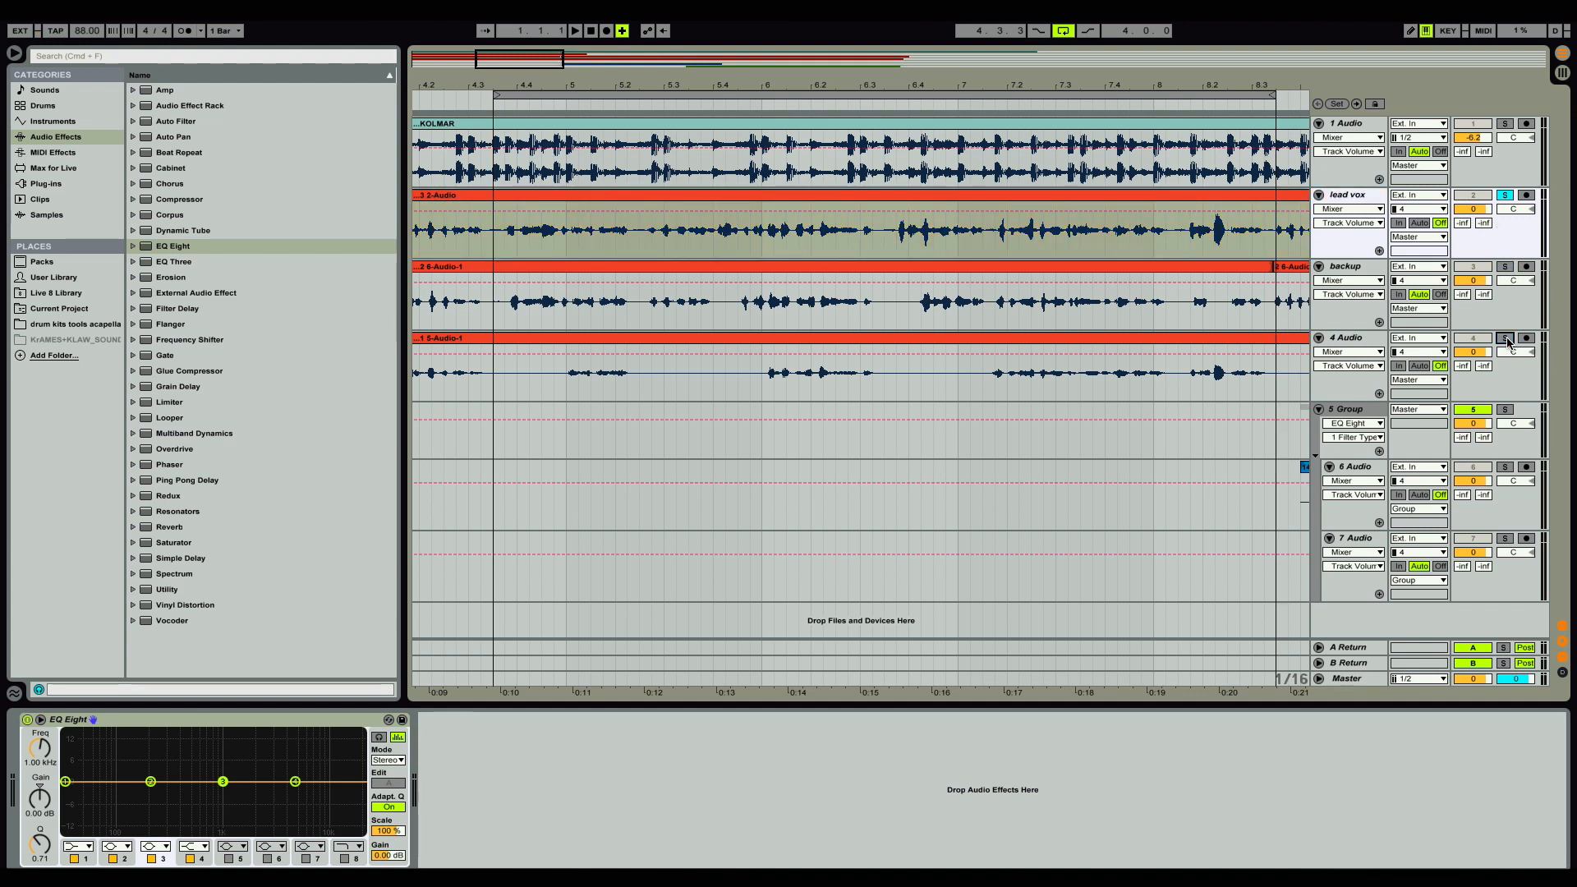
Play the lead vox from 4.3.3 with the enlarged EQ Eight spectrum and nudge band 2 to about 197 Hz and -0.11 dB.
{"action": "left_click", "coordinate": [496, 245]}
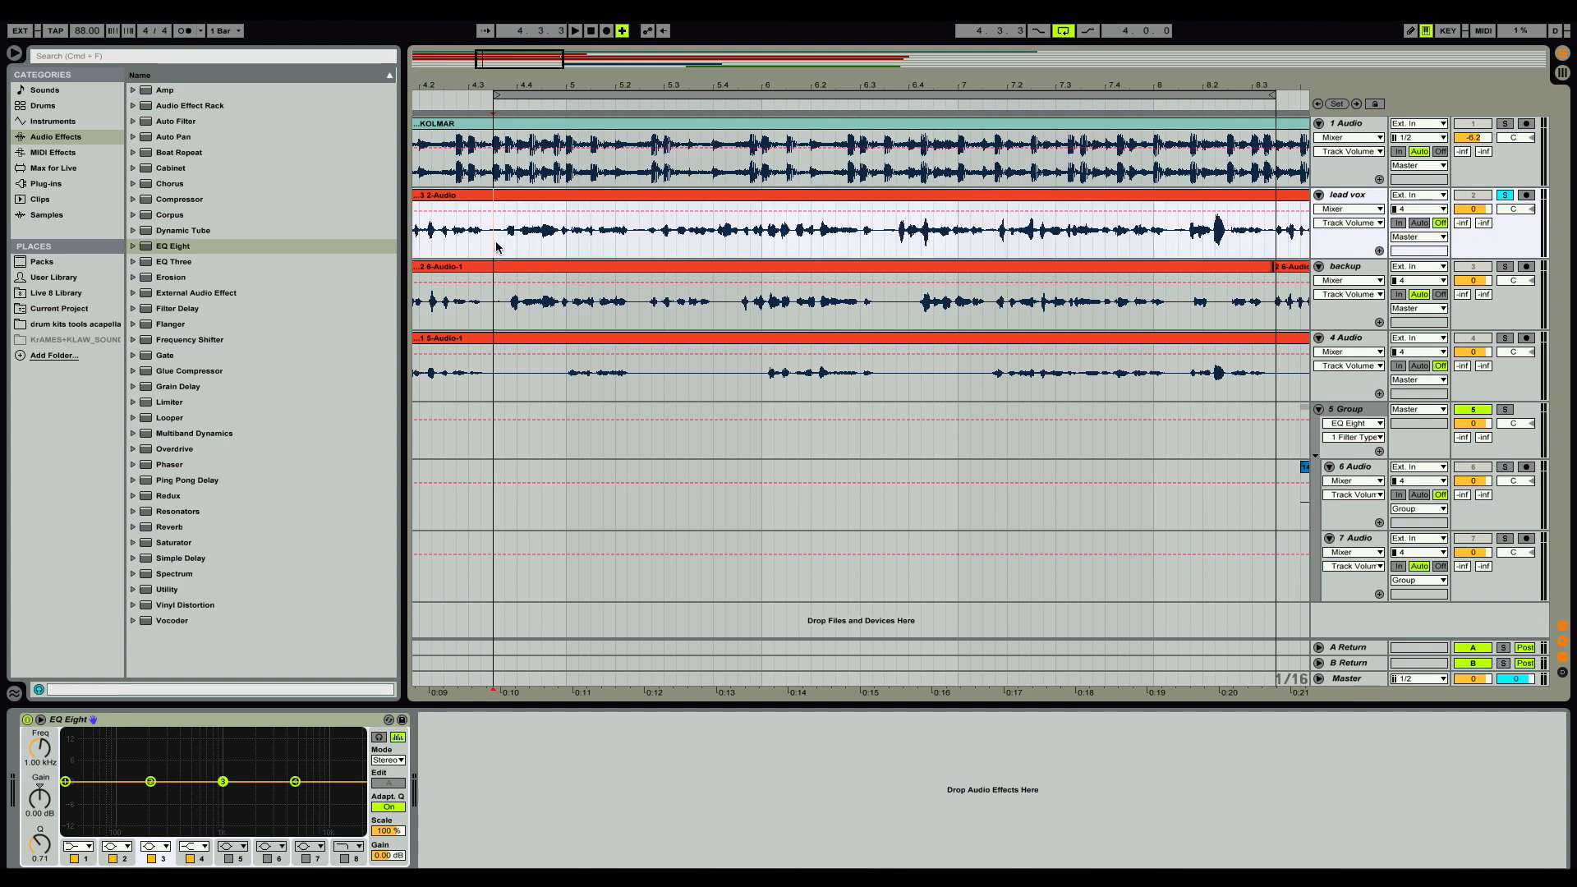
{"action": "key", "text": "space"}
{"action": "left_click", "coordinate": [40, 720]}
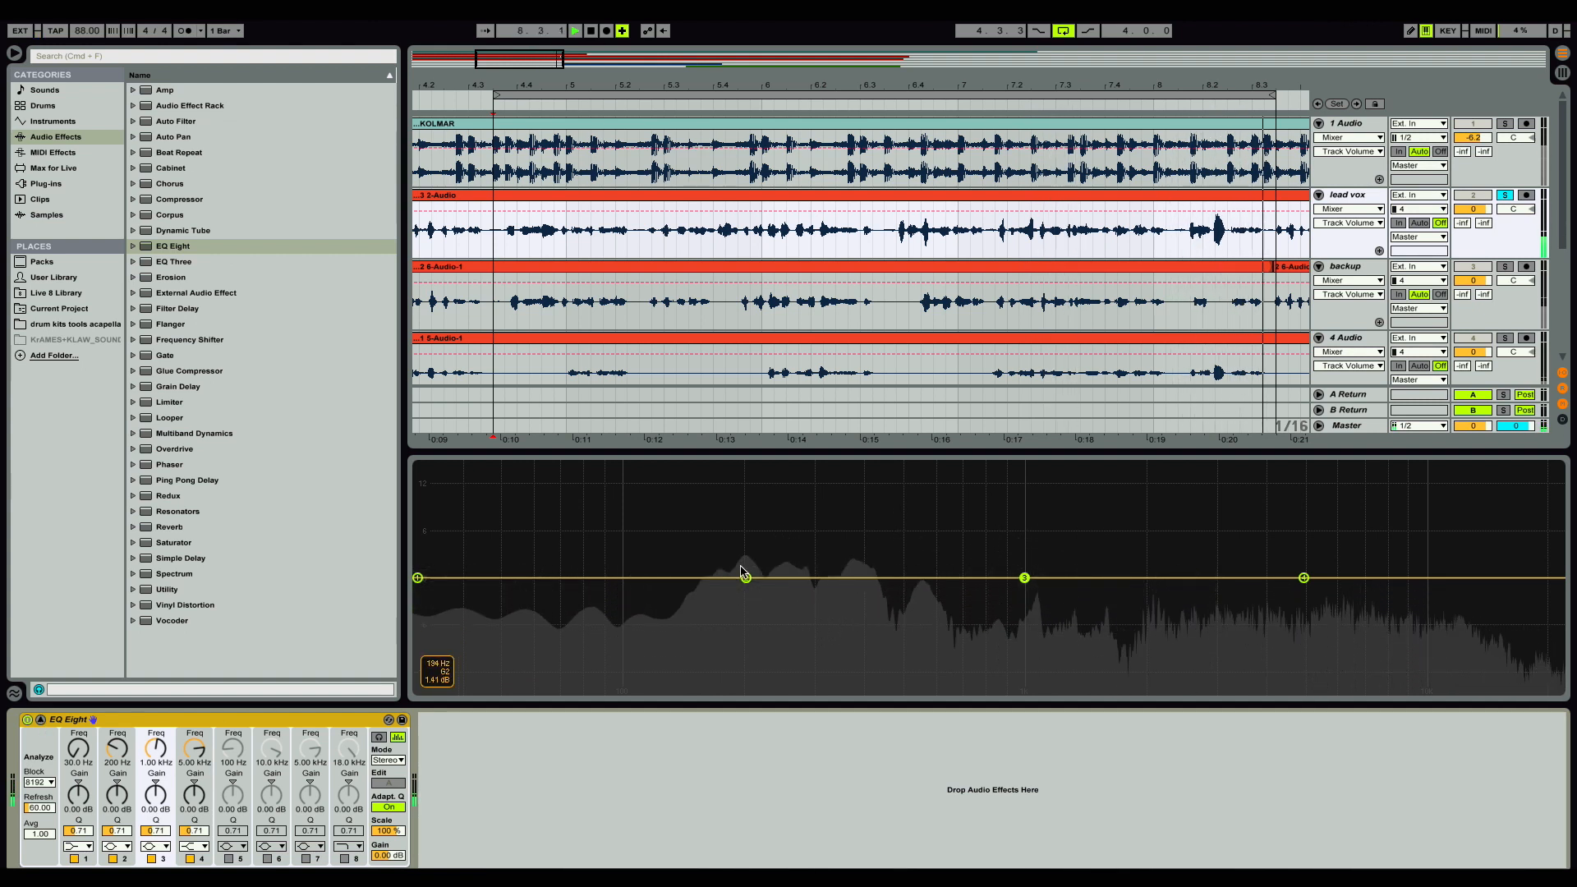
{"action": "mouse_move", "coordinate": [744, 578]}
{"action": "left_mouse_down"}
{"action": "mouse_move", "coordinate": [746, 558]}
{"action": "mouse_move", "coordinate": [743, 578]}
{"action": "left_mouse_up"}
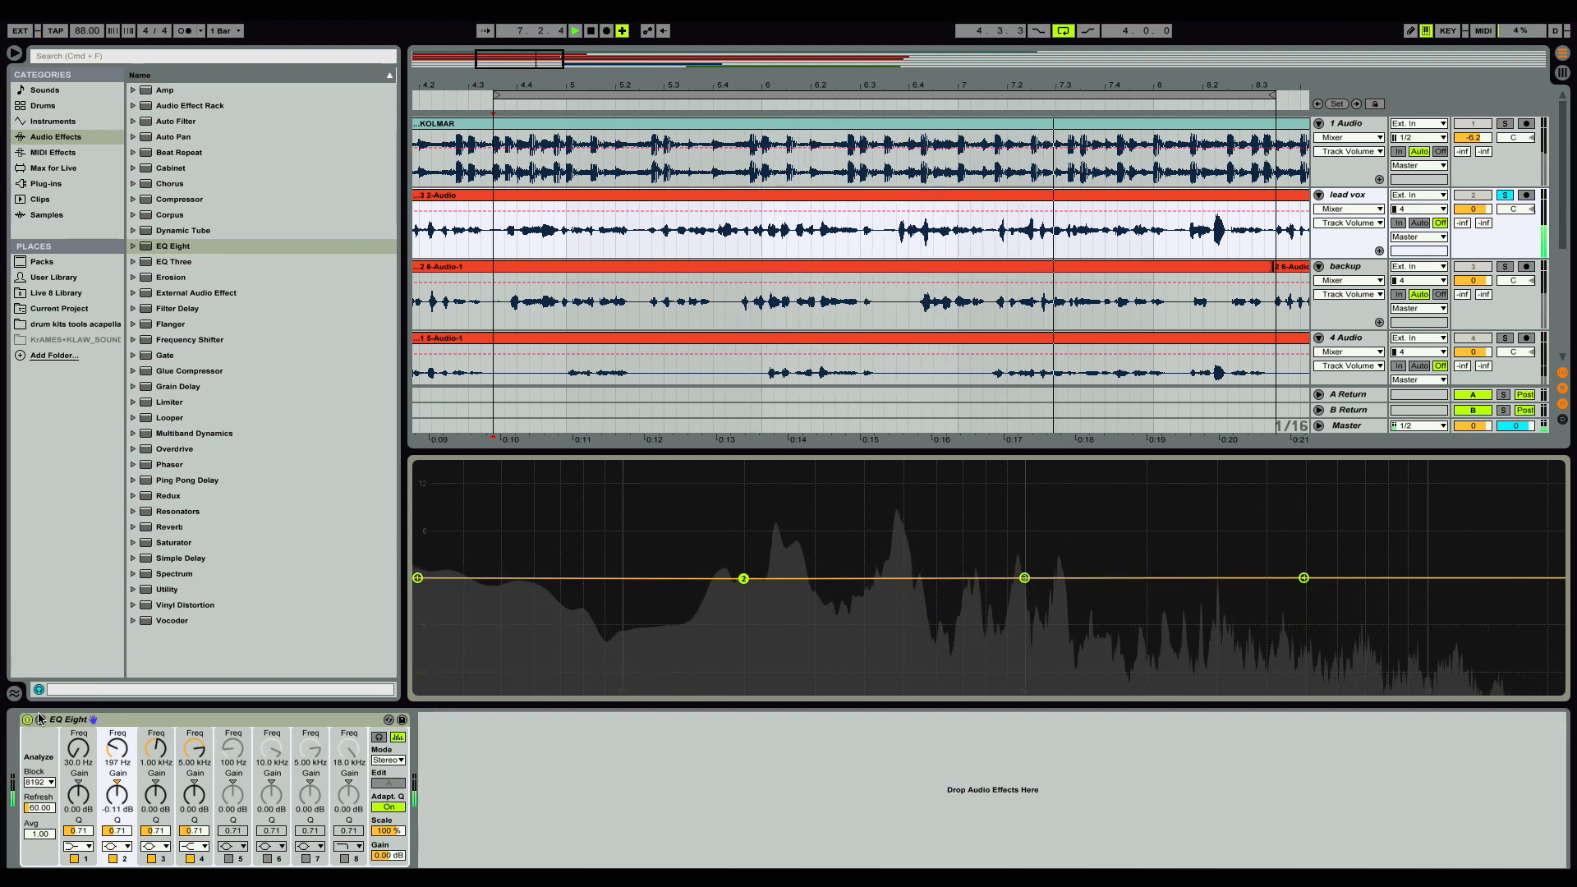
{"action": "left_click", "coordinate": [40, 720]}
{"action": "key", "text": "space"}
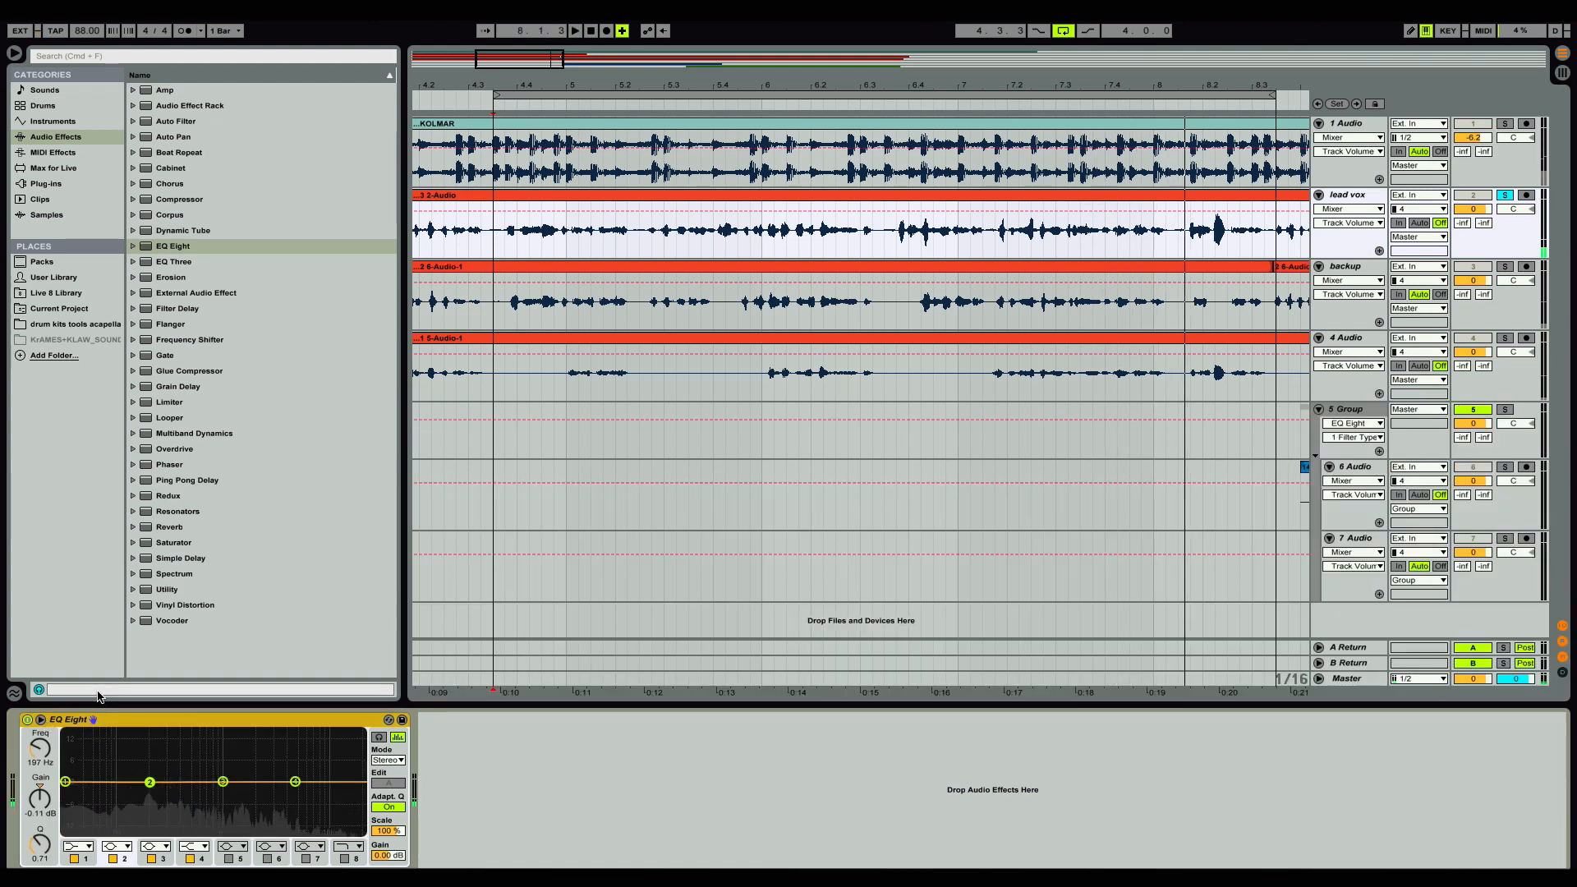
Set band 1 of the lead vox EQ Eight to a low-cut filter at 198 Hz.
{"action": "left_click", "coordinate": [74, 846]}
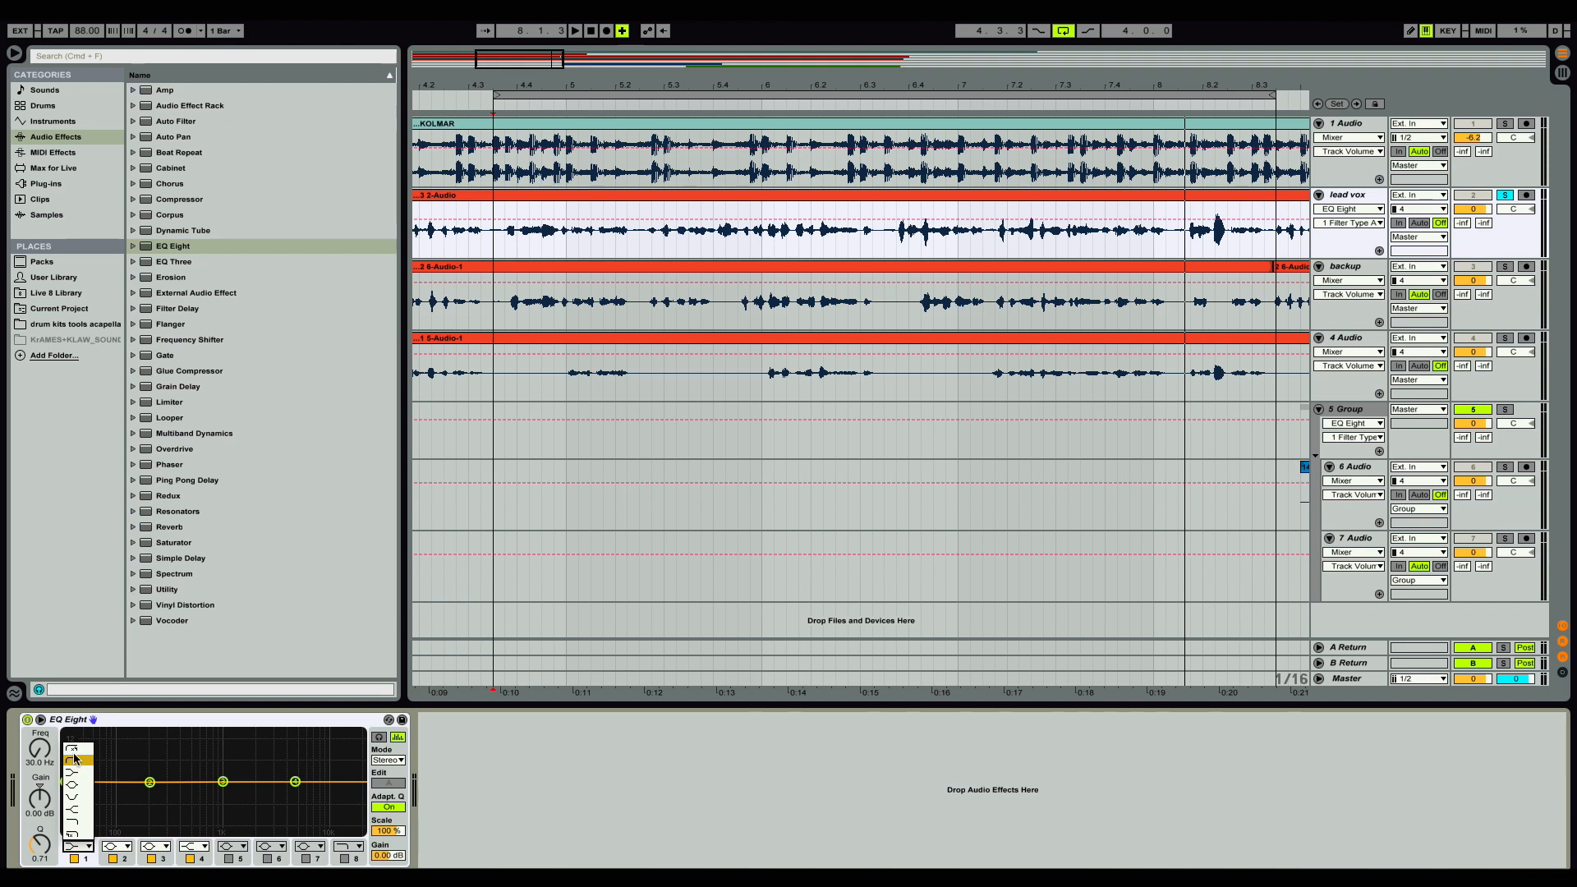
{"action": "left_click", "coordinate": [75, 760]}
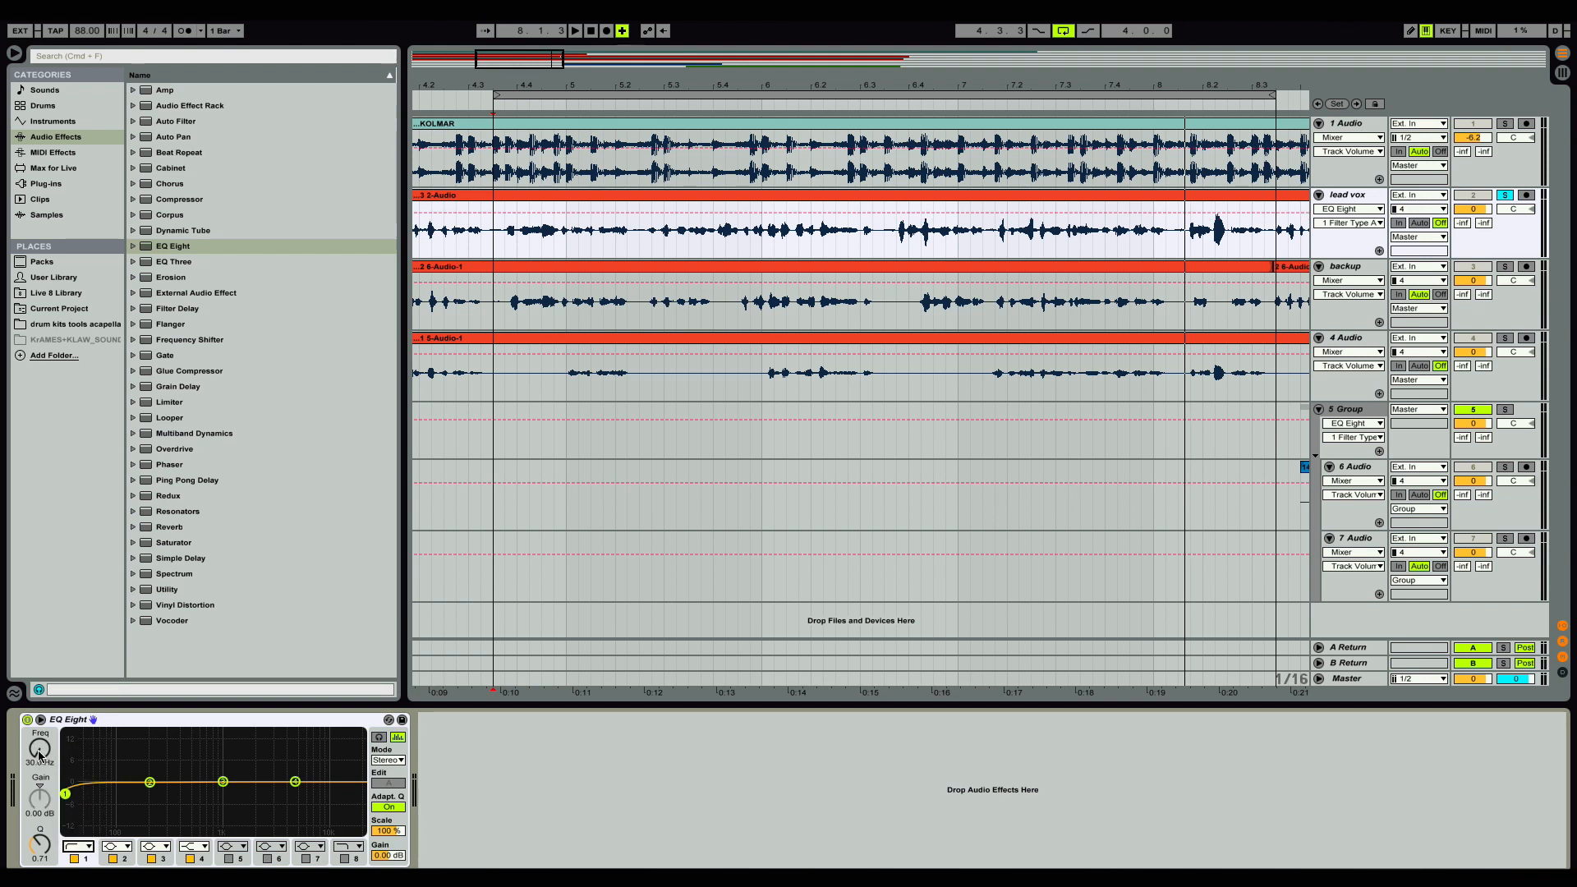
{"action": "left_click_drag", "start_coordinate": [39, 754], "coordinate": [39, 739]}
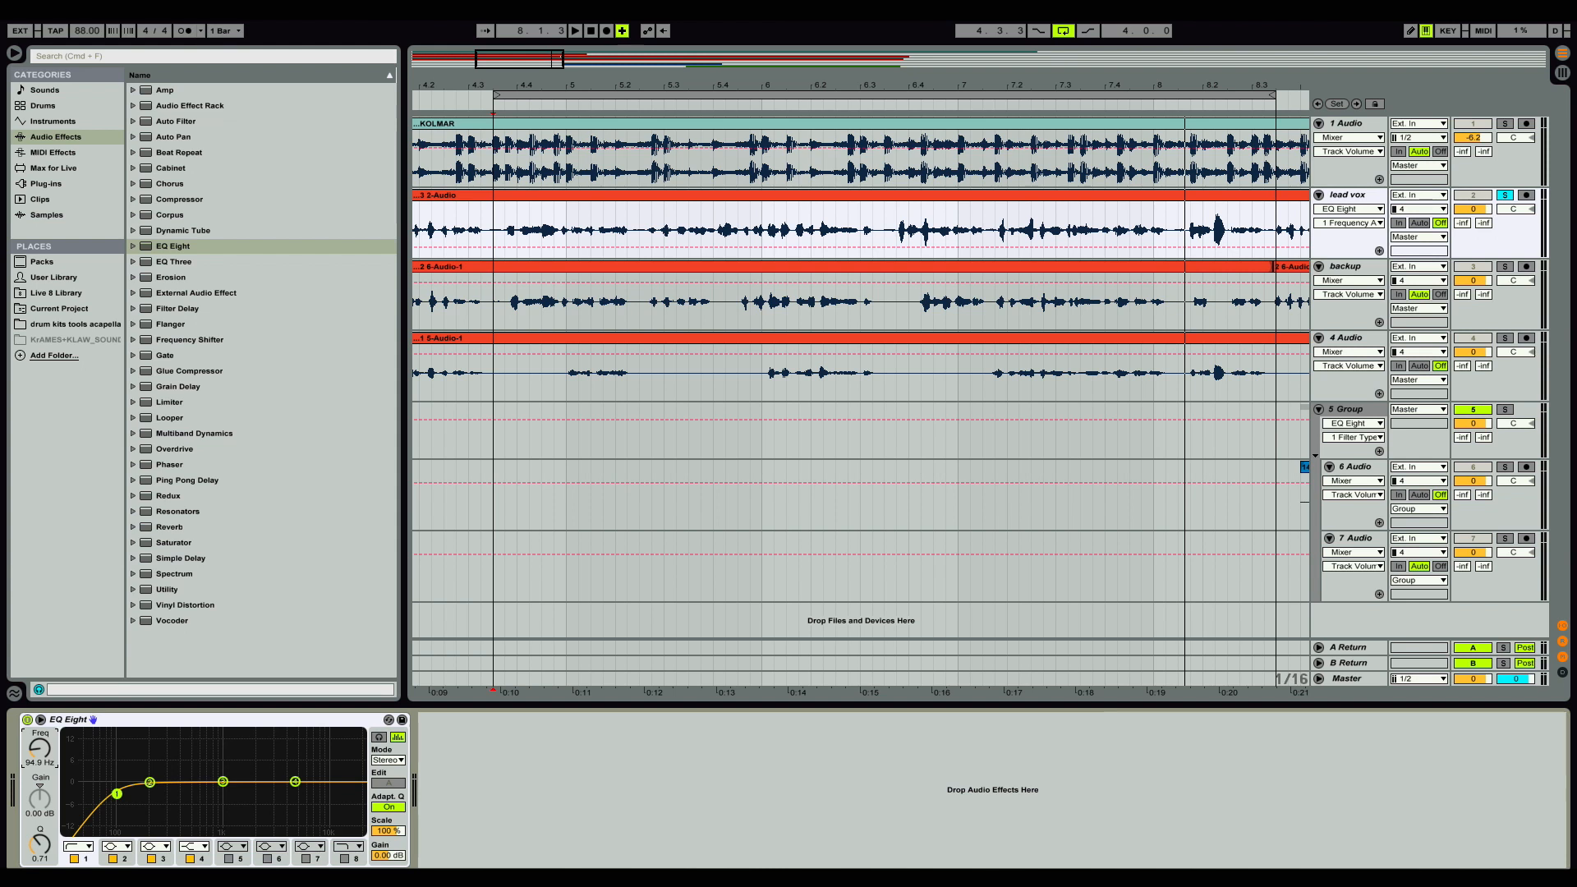
{"action": "left_click_drag", "start_coordinate": [38, 739], "coordinate": [38, 735]}
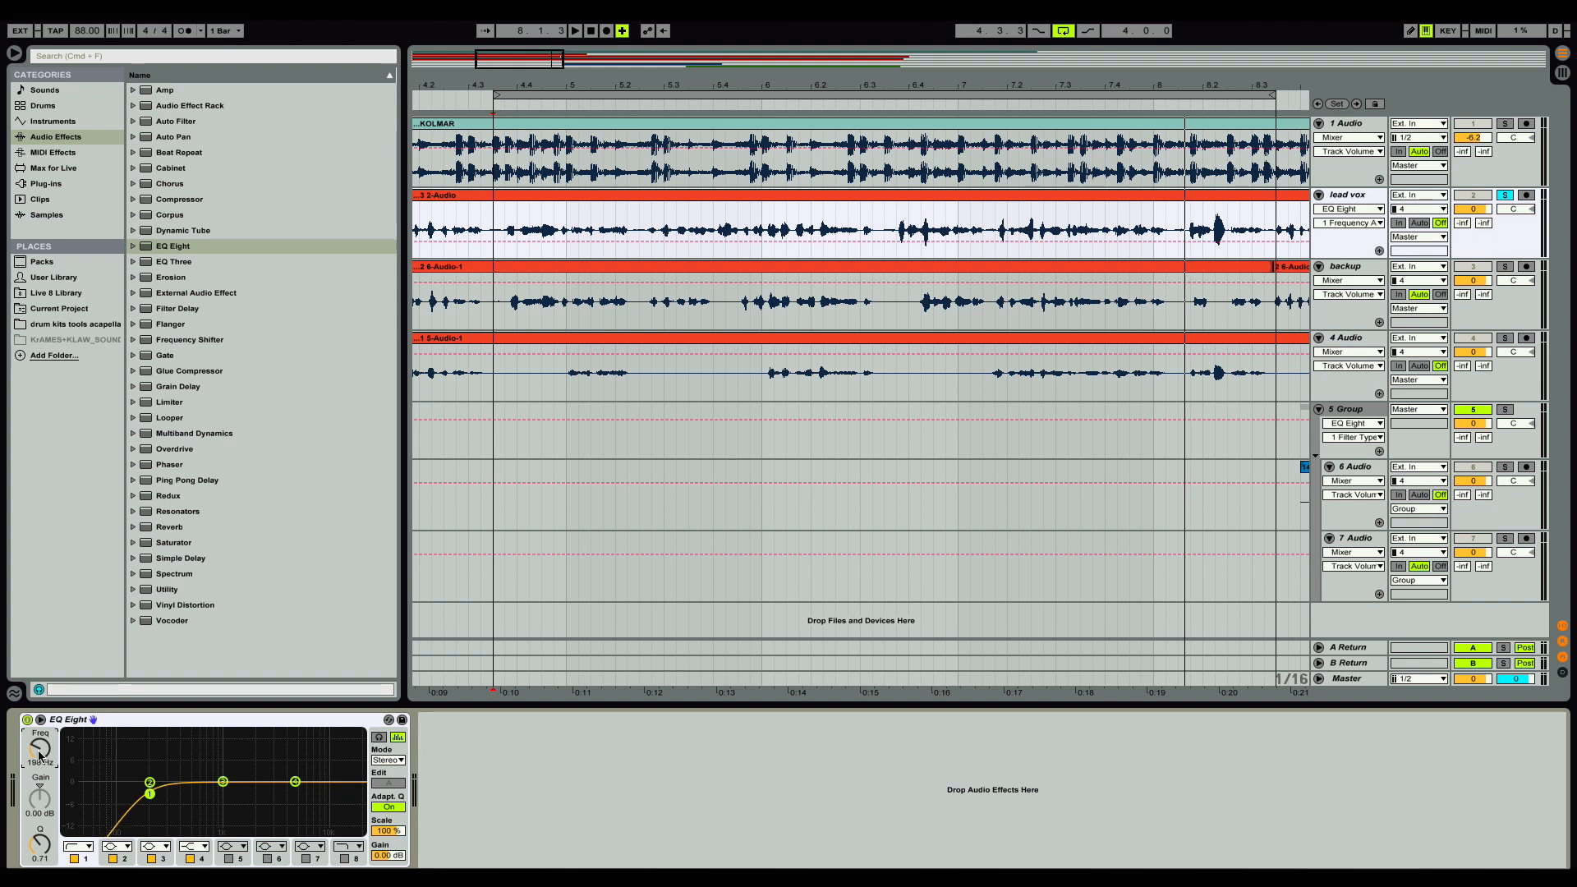
Play the lead vox from 4.3.3 and compare its sound with the EQ Eight bypassed and active.
{"action": "key", "text": "space"}
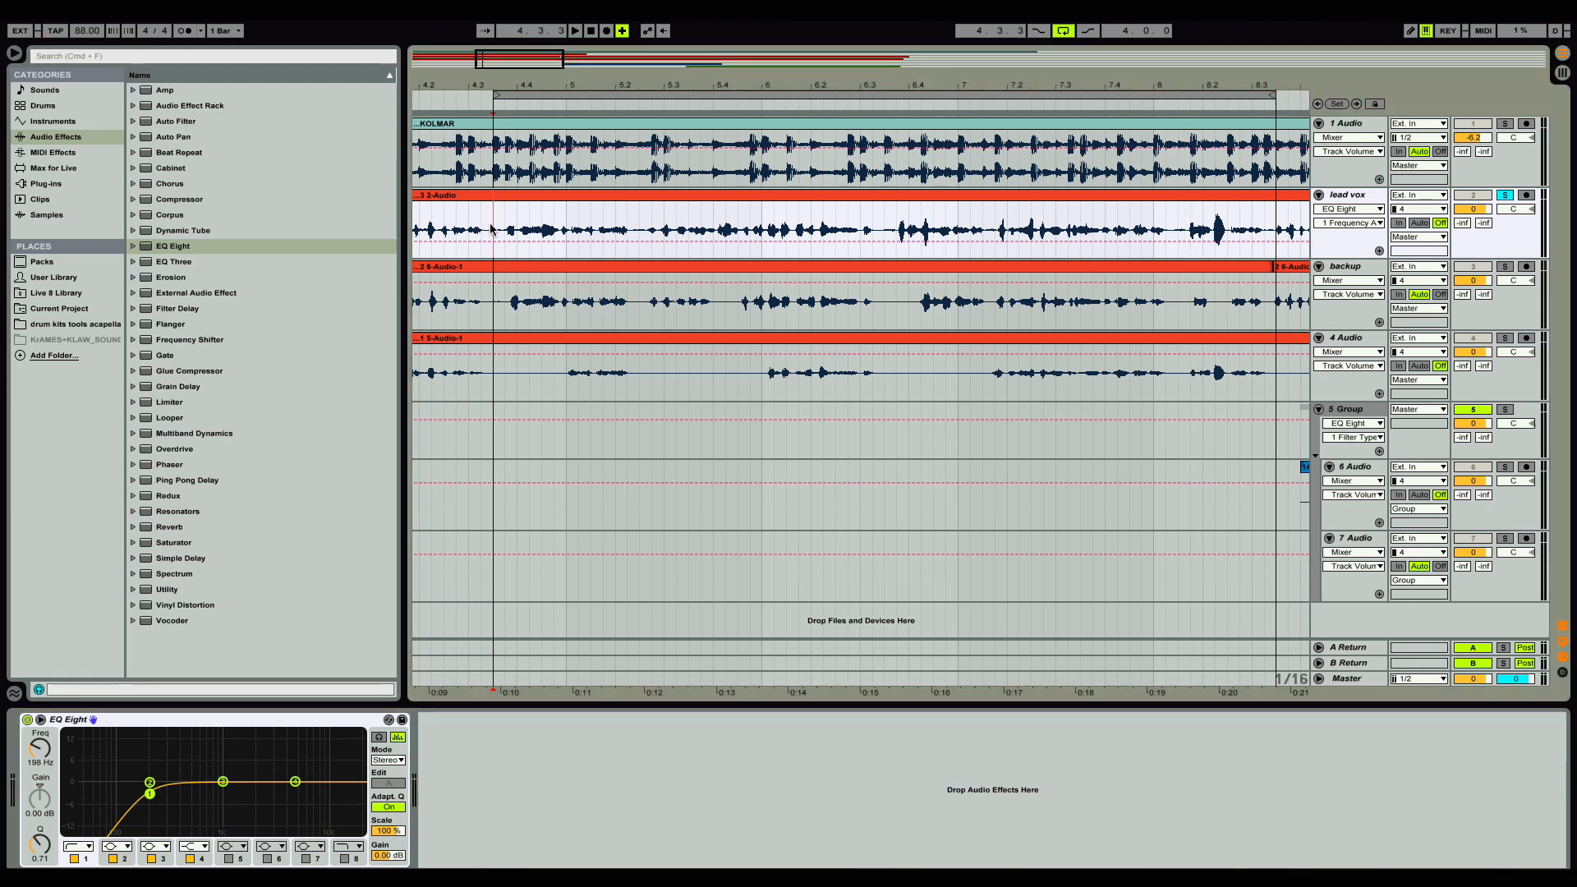
{"action": "key", "text": "space"}
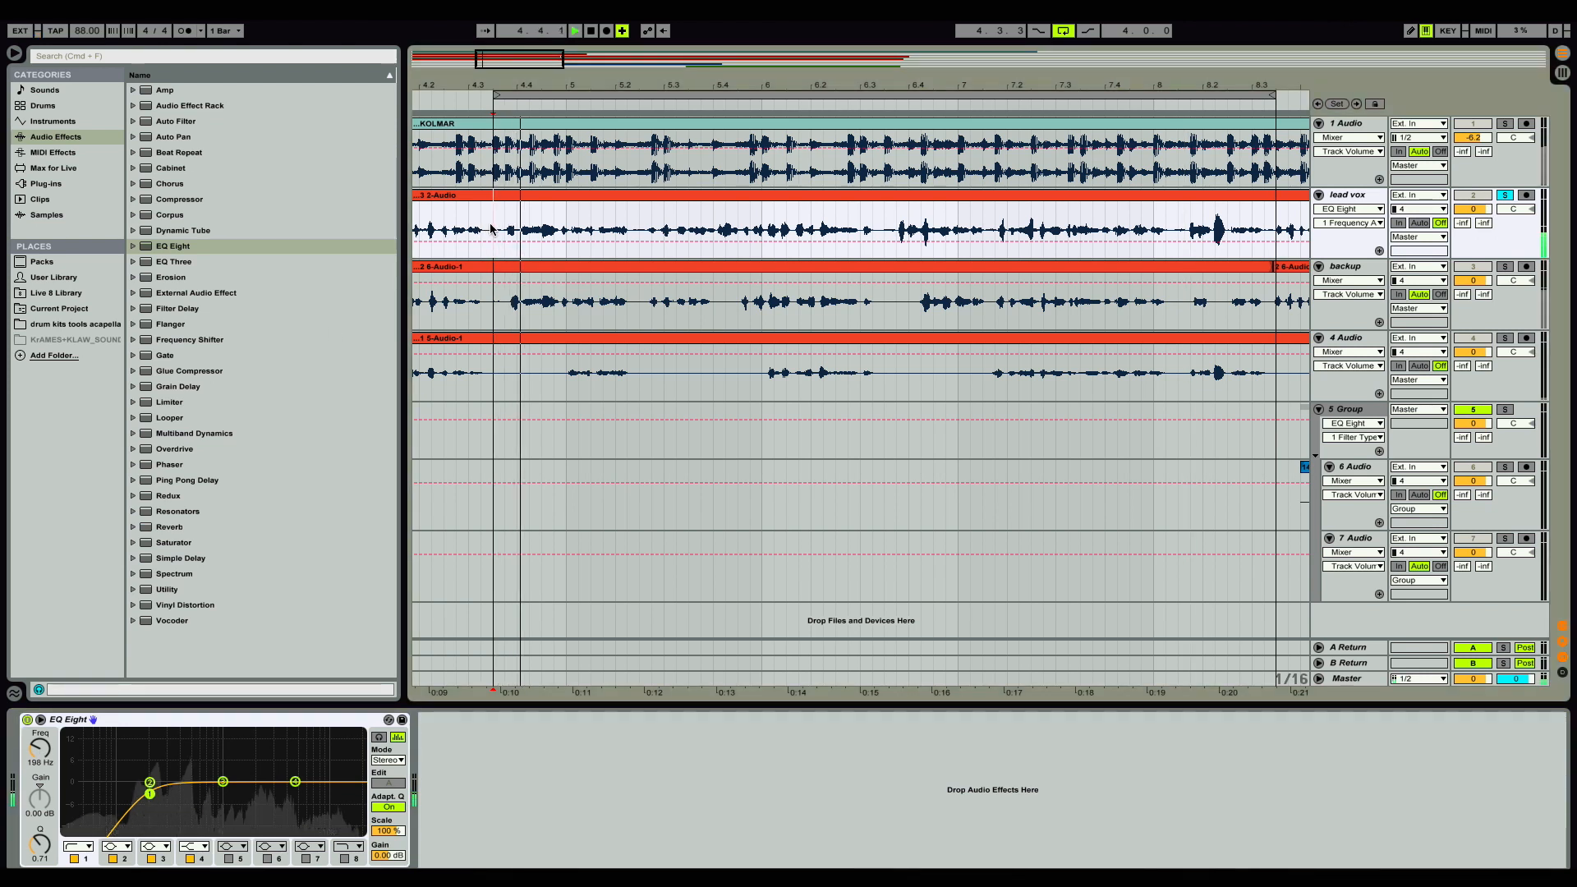
{"action": "left_click", "coordinate": [27, 721]}
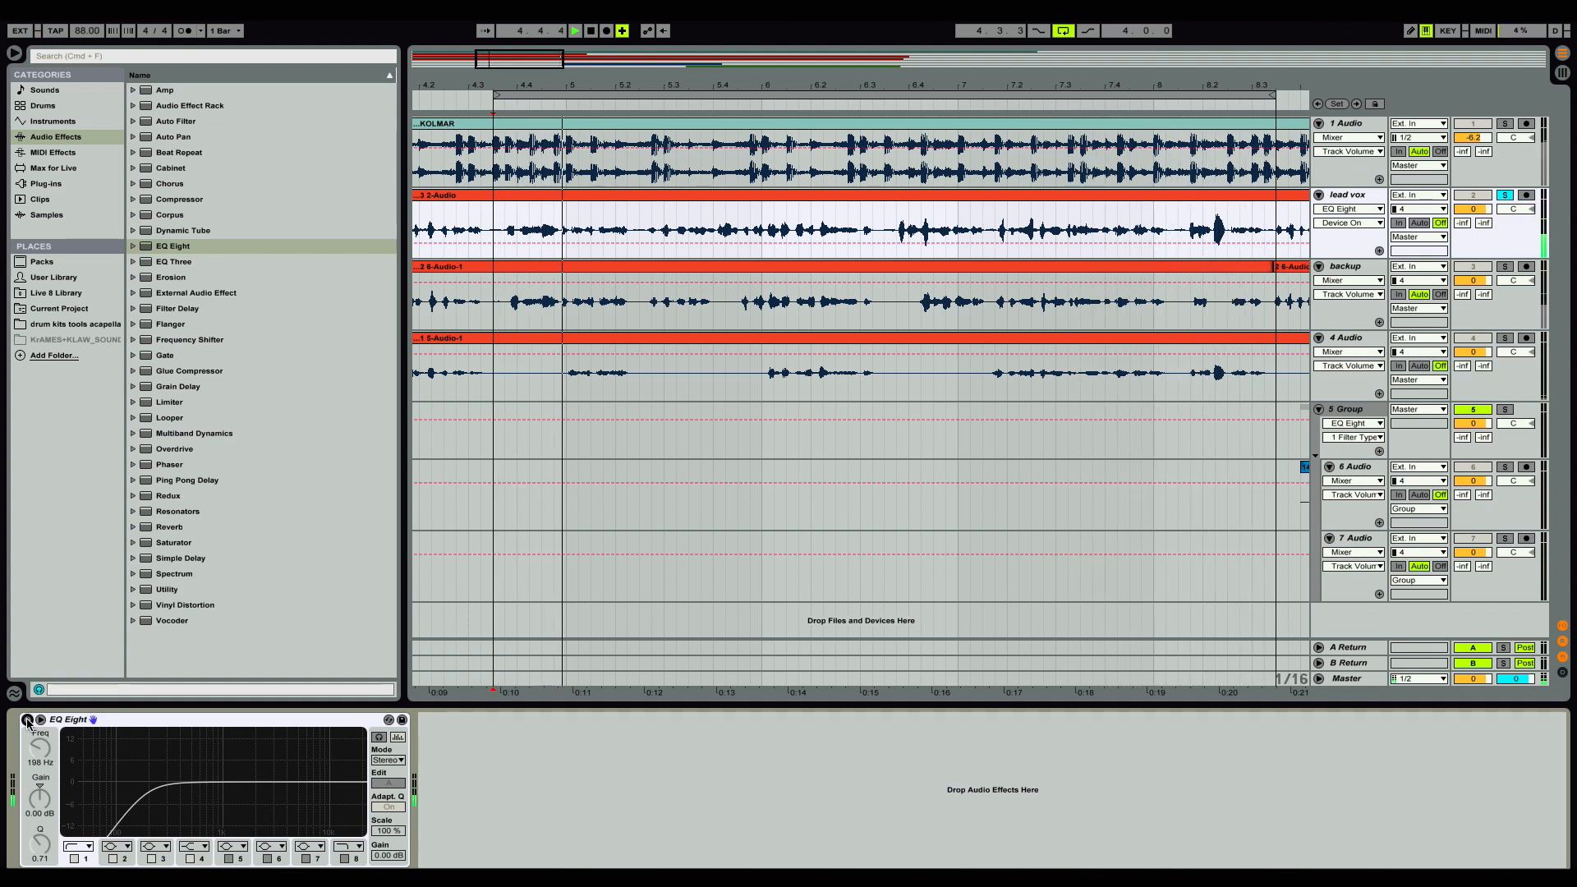
{"action": "left_click", "coordinate": [27, 720]}
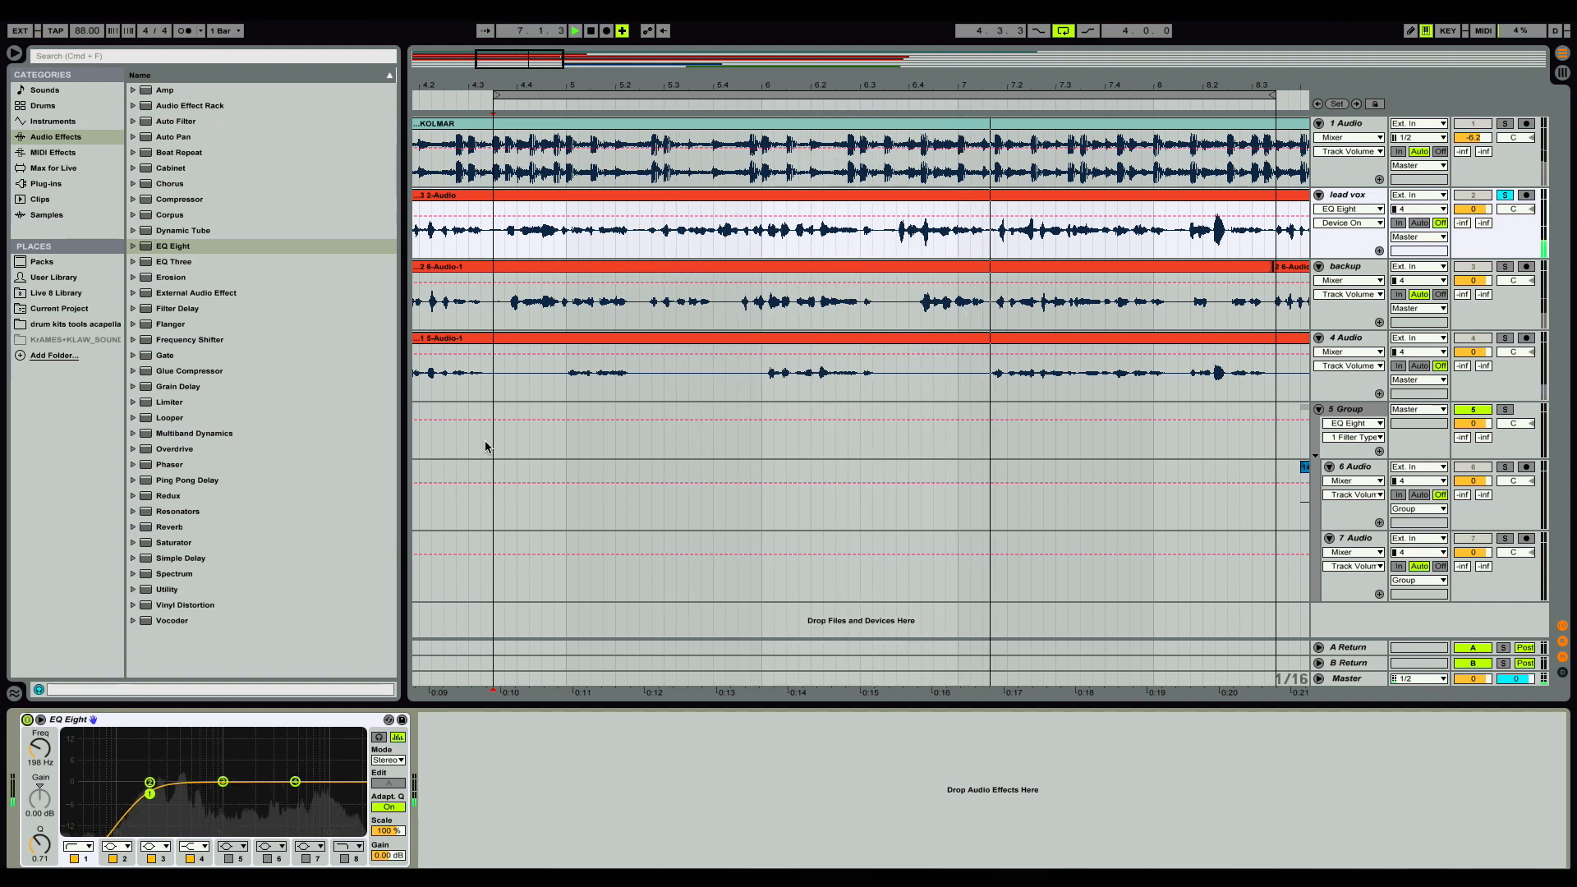
{"action": "key", "text": "space"}
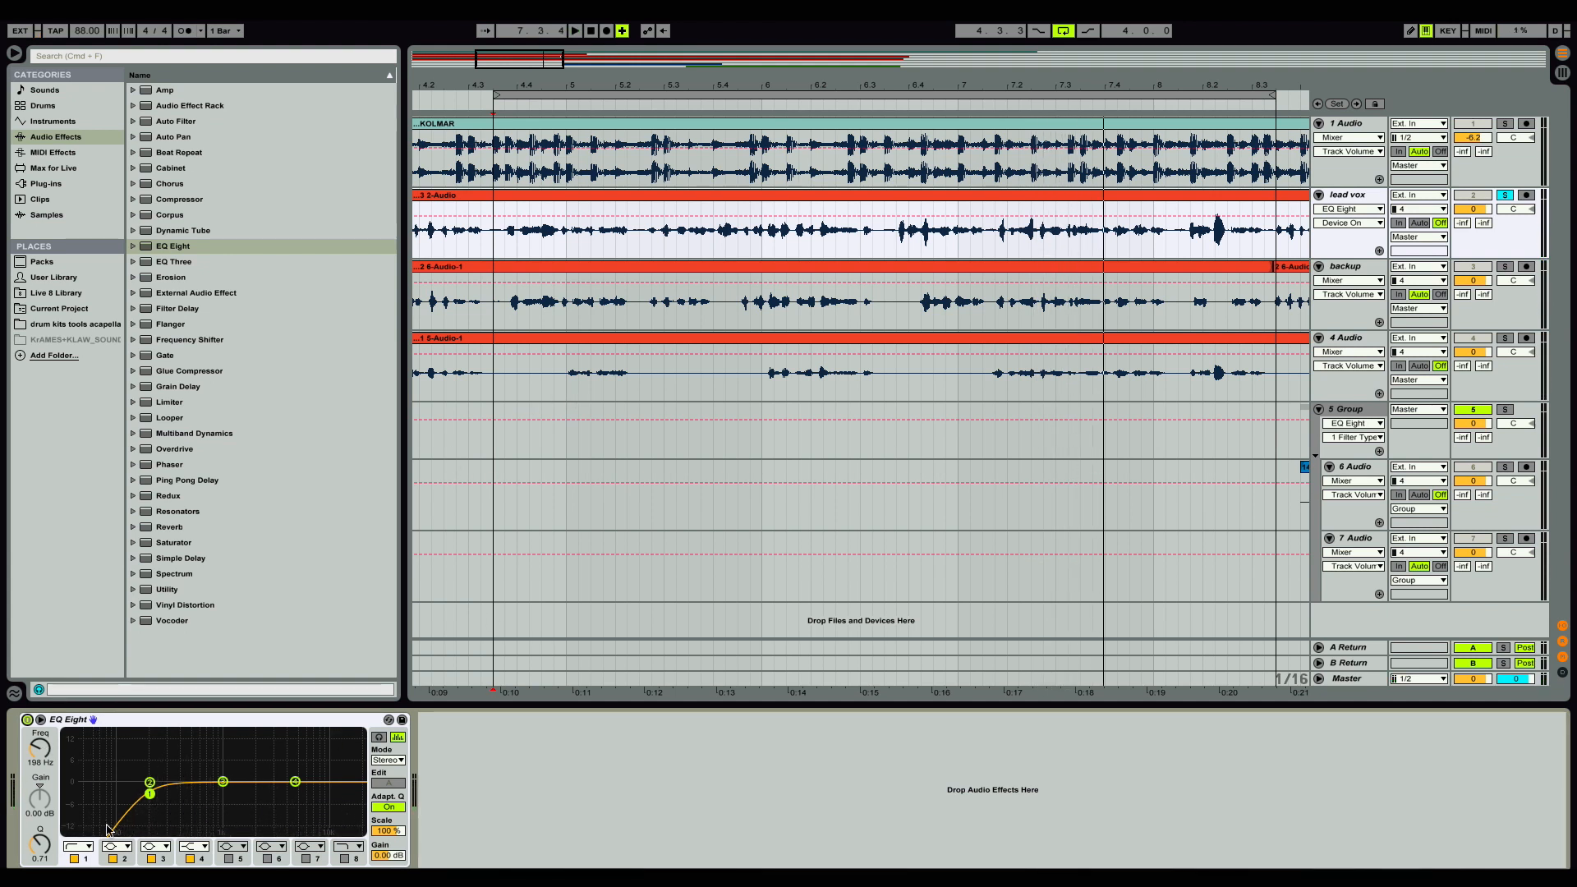
{"action": "left_click", "coordinate": [81, 848]}
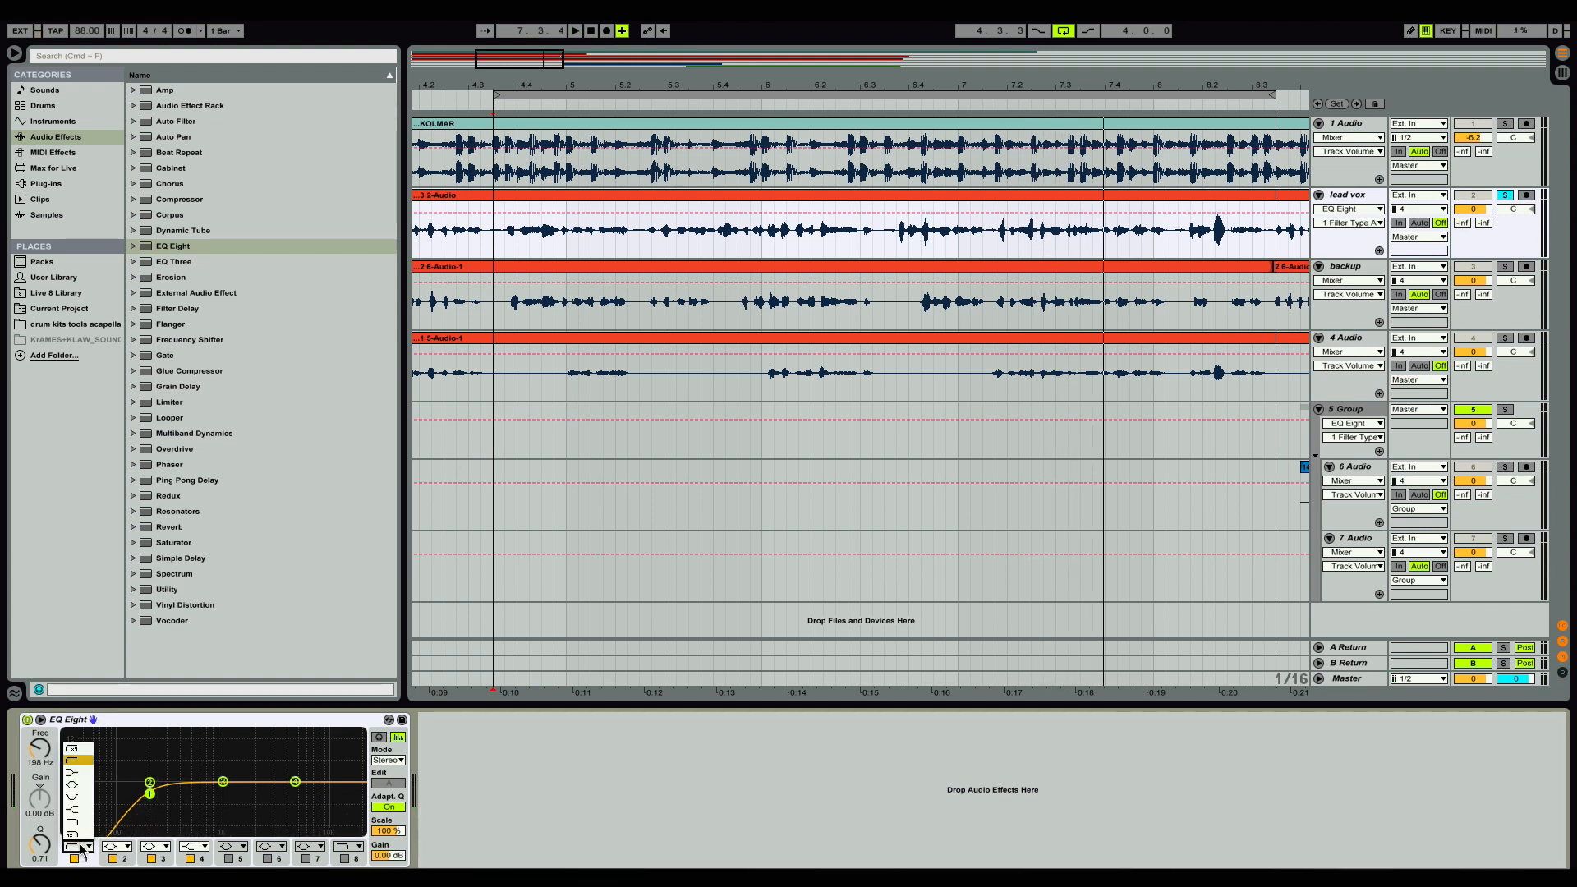
{"action": "left_click", "coordinate": [66, 770]}
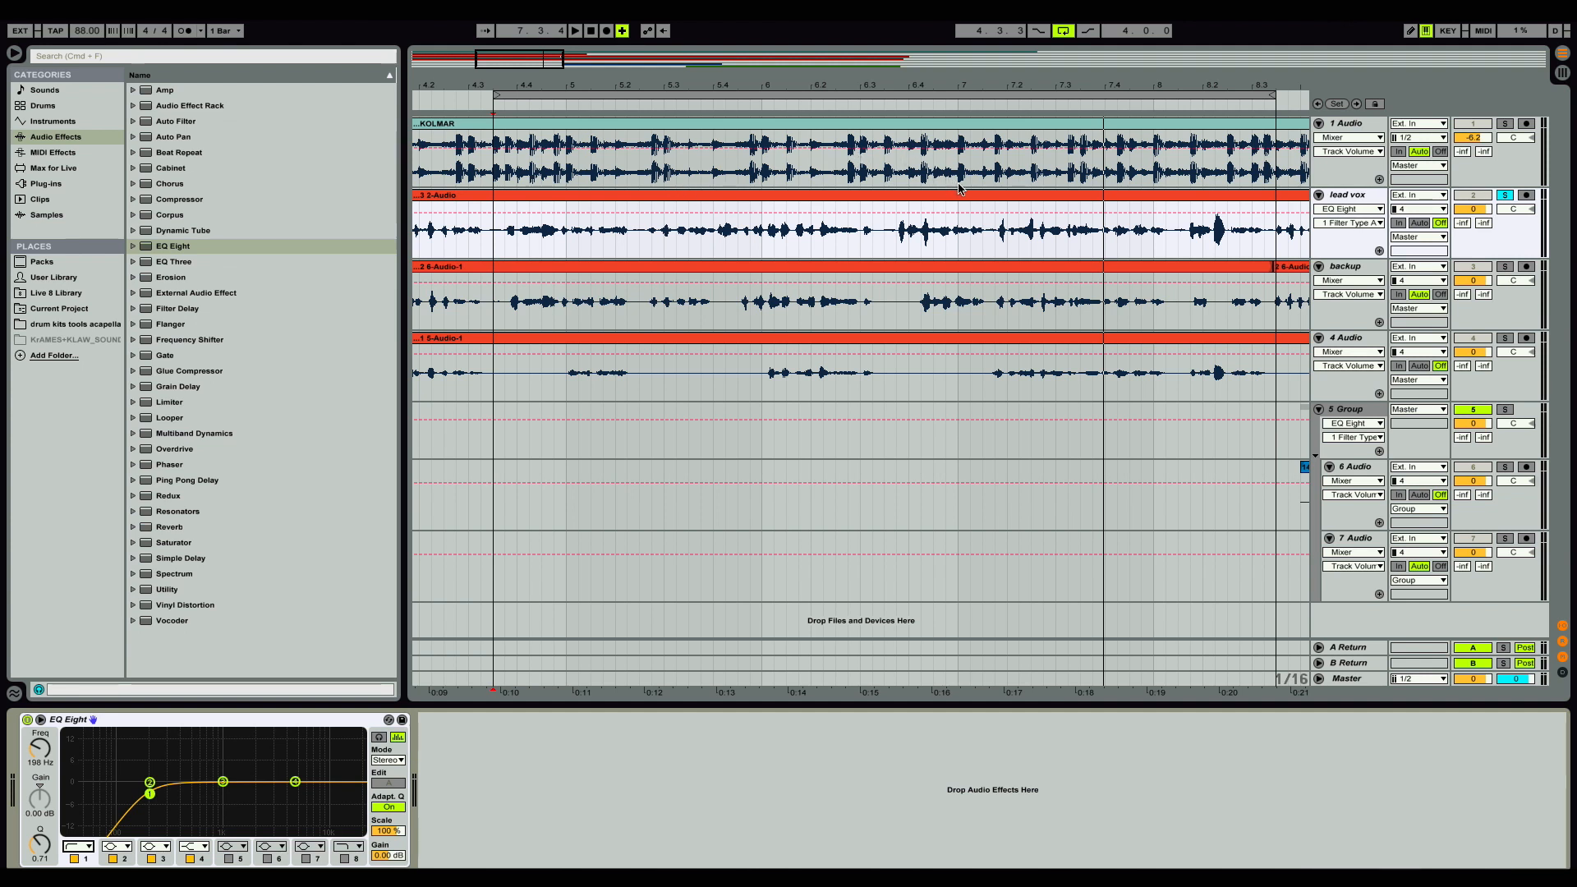
Solo only the backup track and add an EQ Eight to it.
{"action": "left_click", "coordinate": [1505, 268]}
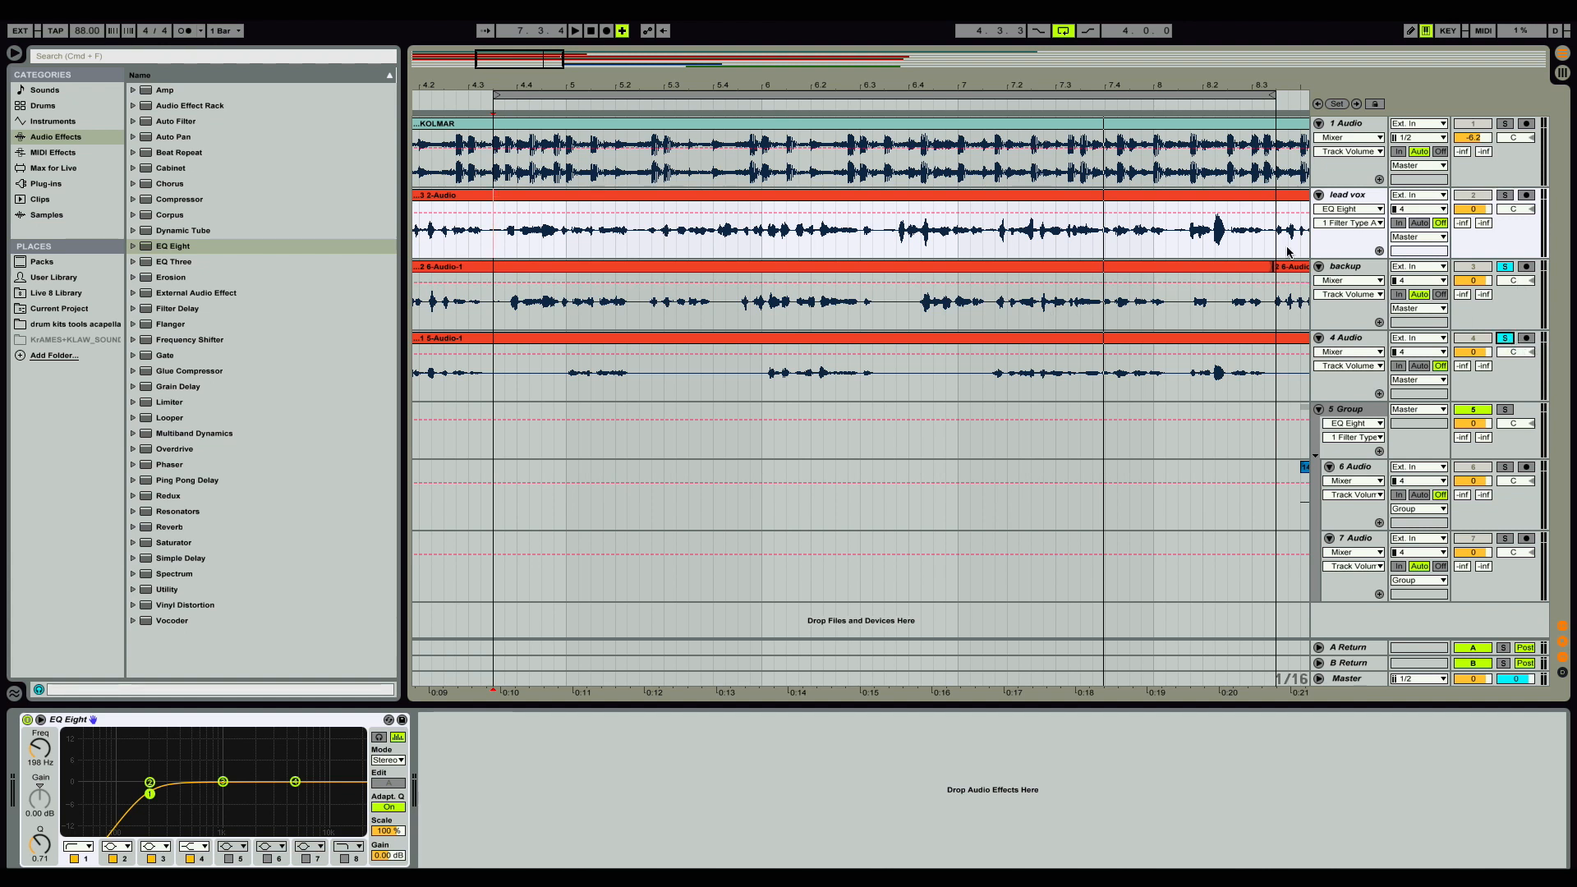
{"action": "left_click", "coordinate": [1215, 267]}
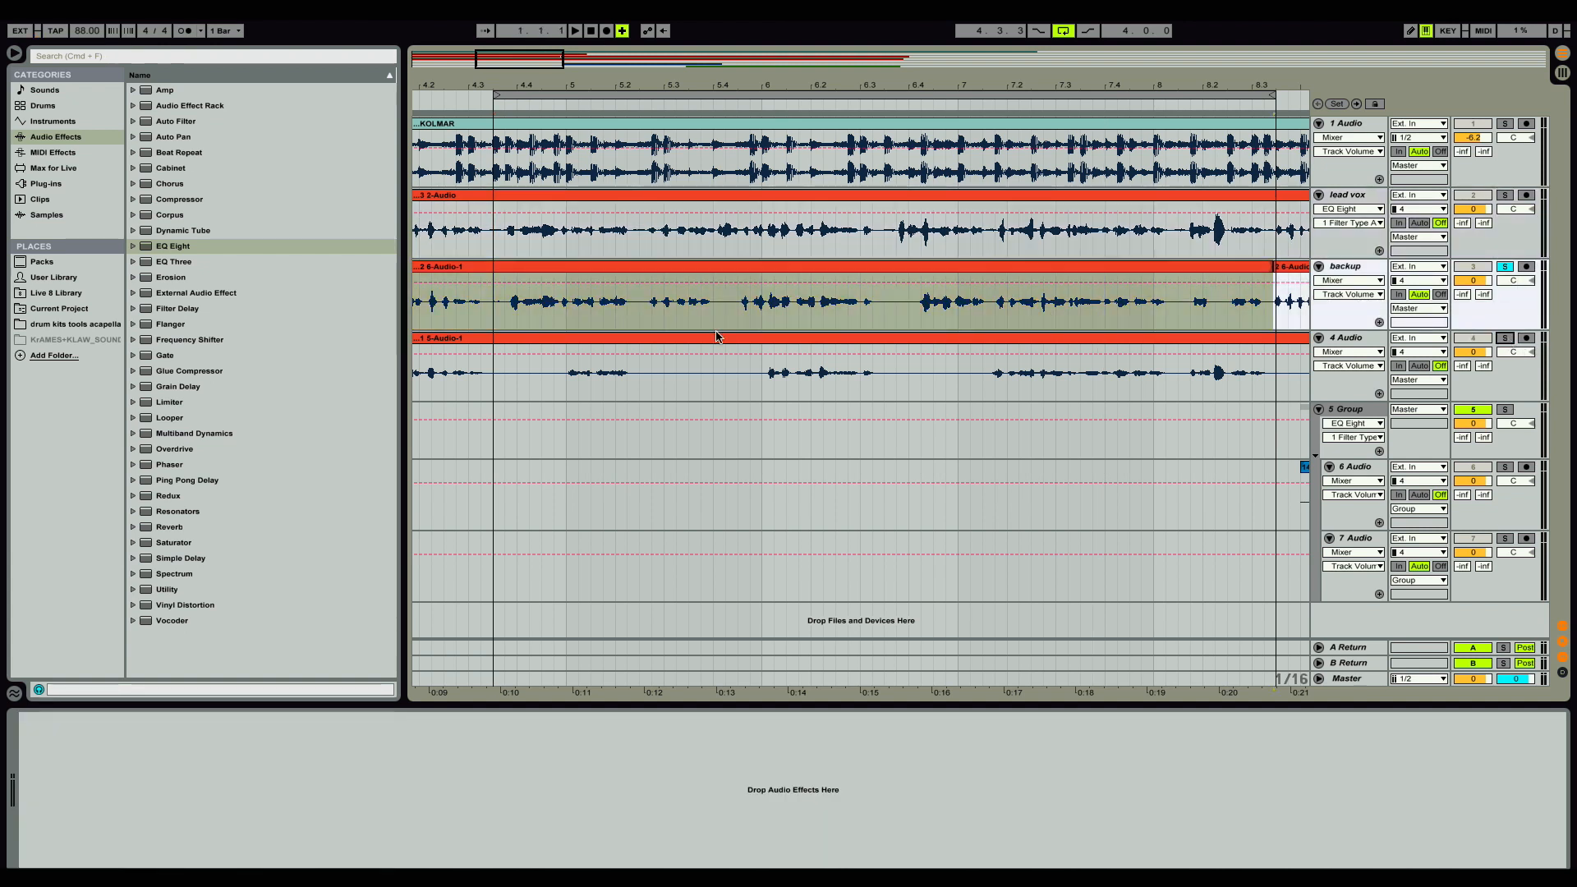
{"action": "left_click", "coordinate": [166, 249]}
{"action": "left_click_drag", "start_coordinate": [583, 289], "coordinate": [585, 293]}
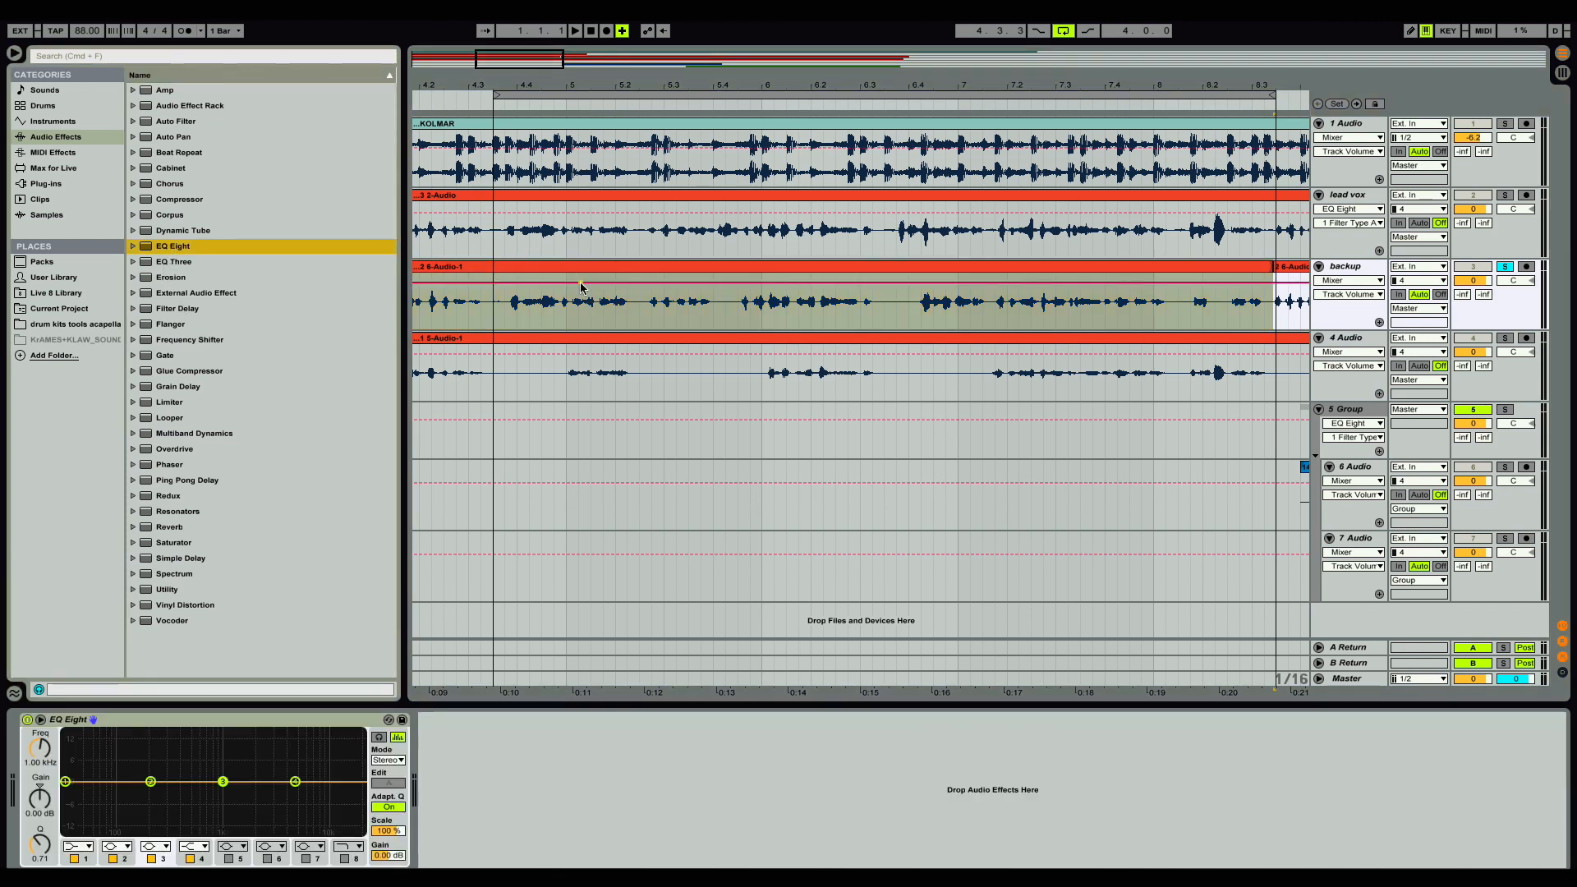
Play the backup vocal, set its EQ Eight band 1 to a low cut at 231 Hz, and compare it with the lead vox EQ.
{"action": "left_click", "coordinate": [461, 320]}
{"action": "key", "text": "space"}
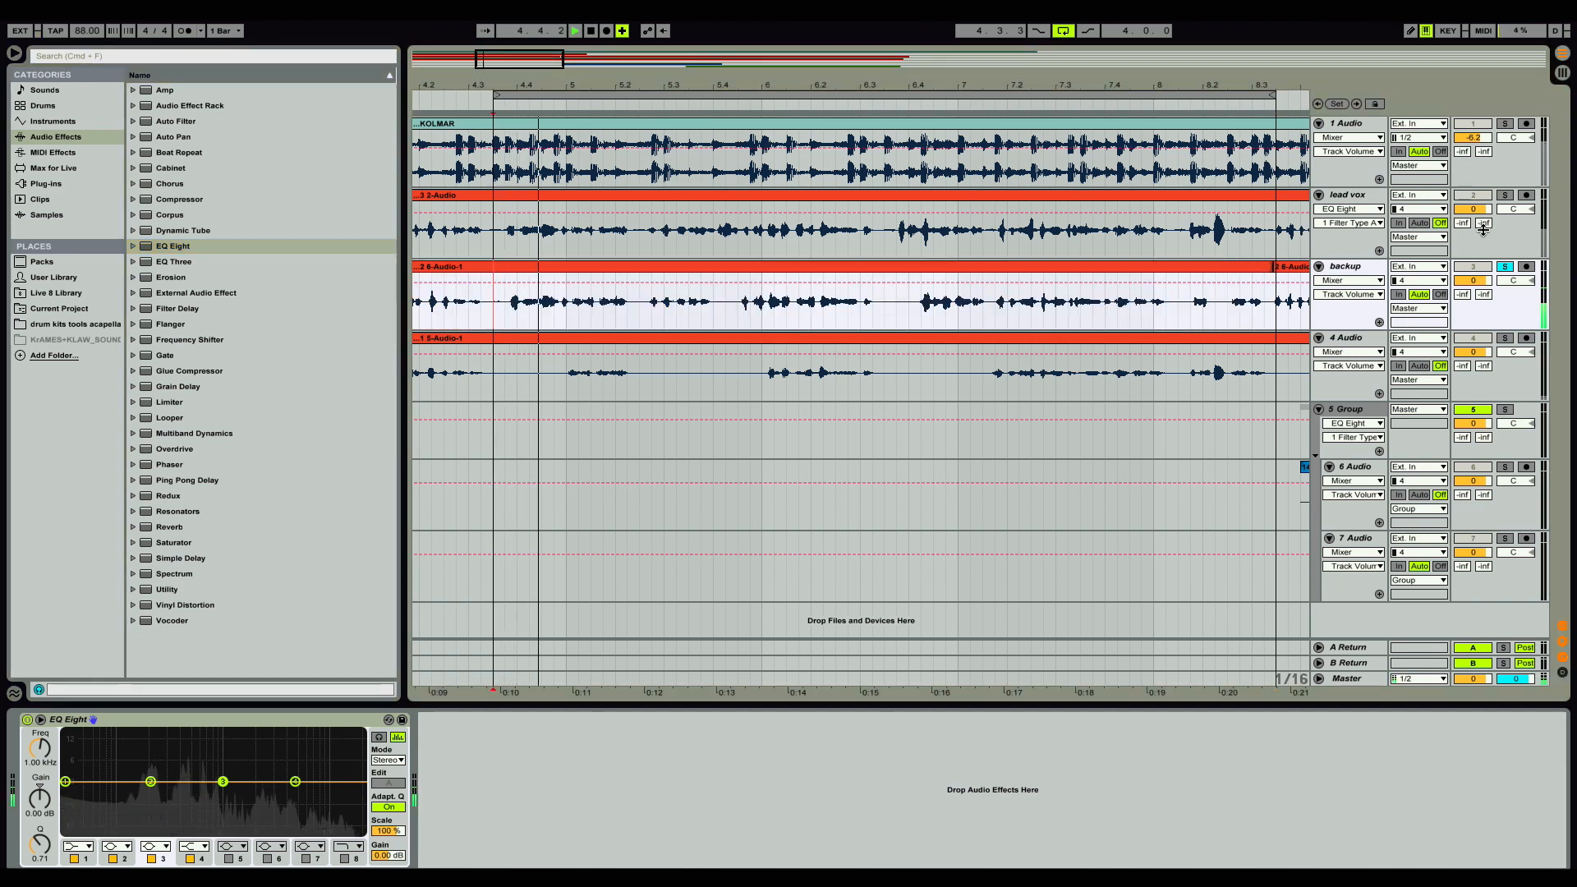
{"action": "left_click", "coordinate": [1346, 268]}
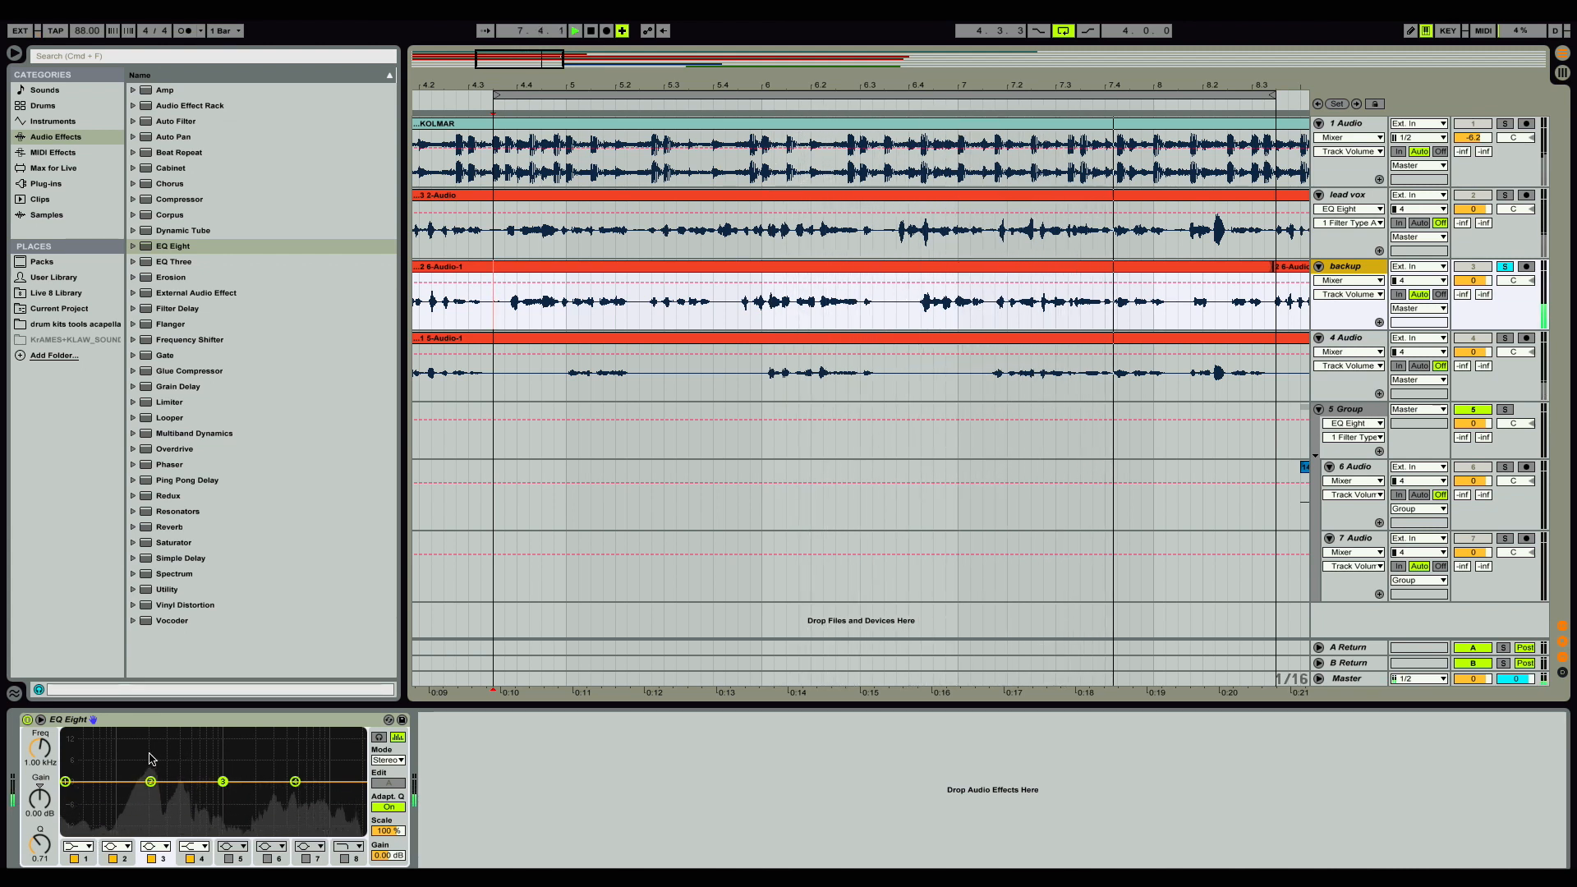
{"action": "left_click", "coordinate": [80, 846]}
{"action": "left_click", "coordinate": [70, 761]}
{"action": "left_click_drag", "start_coordinate": [65, 793], "coordinate": [125, 793]}
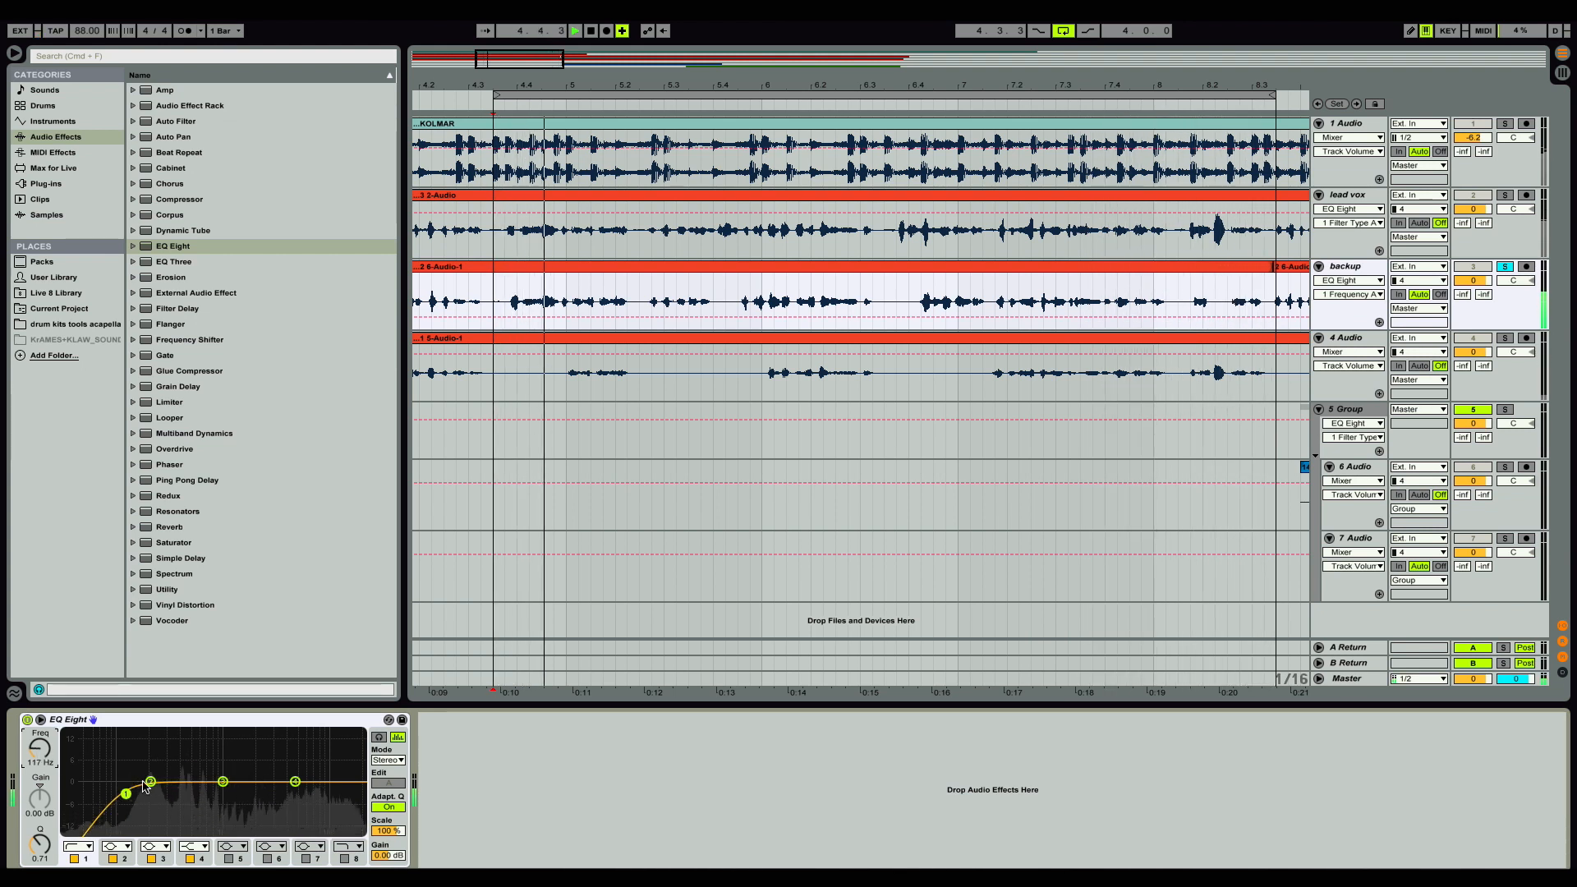
{"action": "left_click_drag", "start_coordinate": [125, 794], "coordinate": [156, 794]}
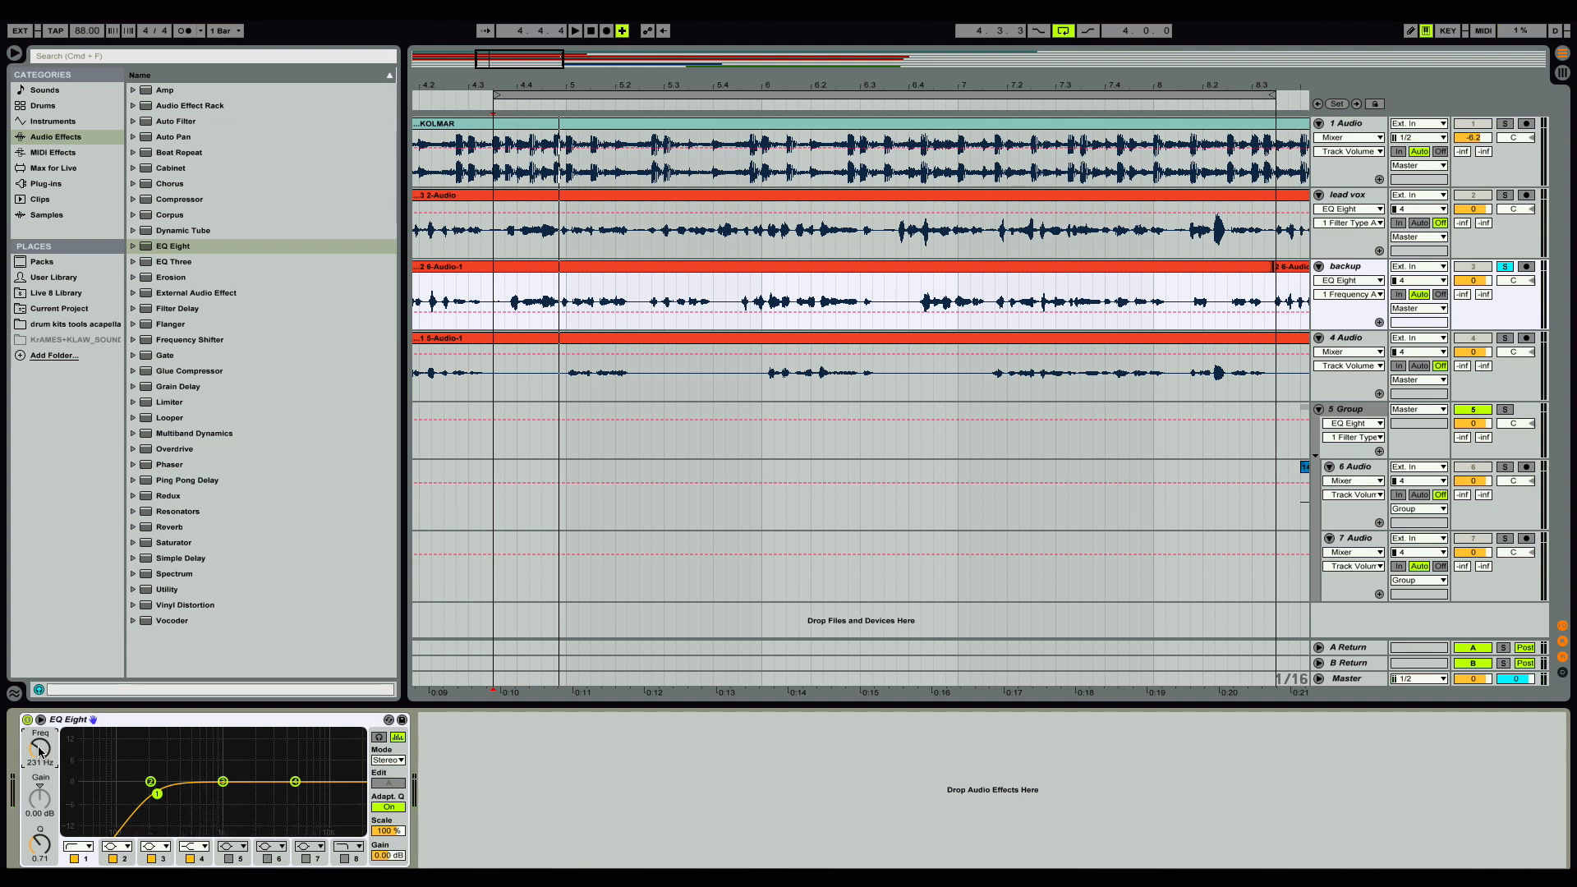
{"action": "left_click", "coordinate": [1347, 201]}
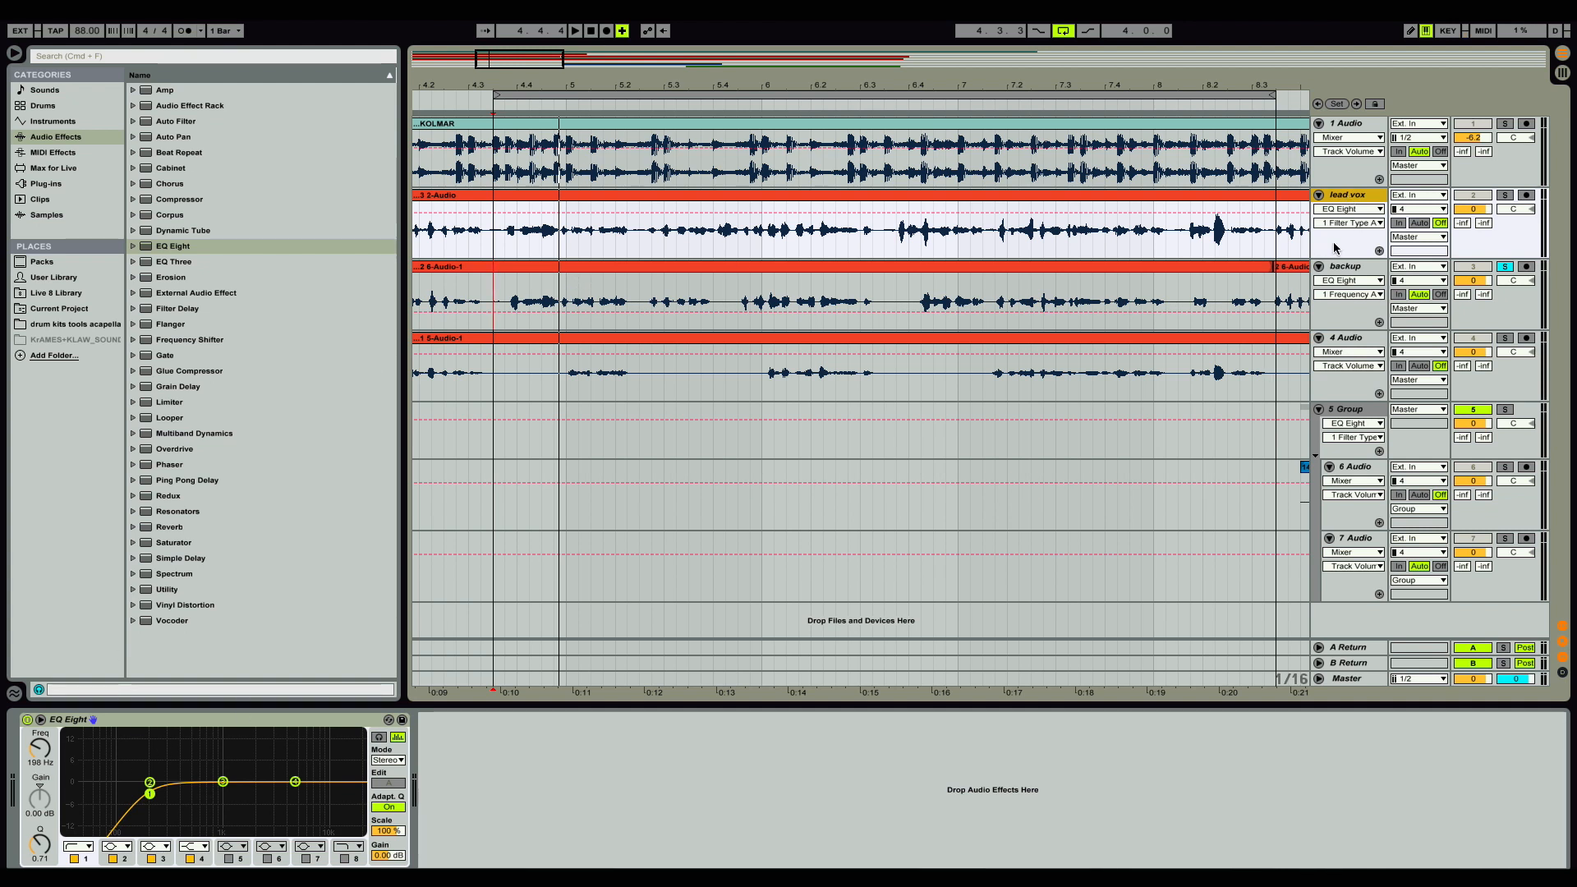
{"action": "left_click", "coordinate": [1353, 267]}
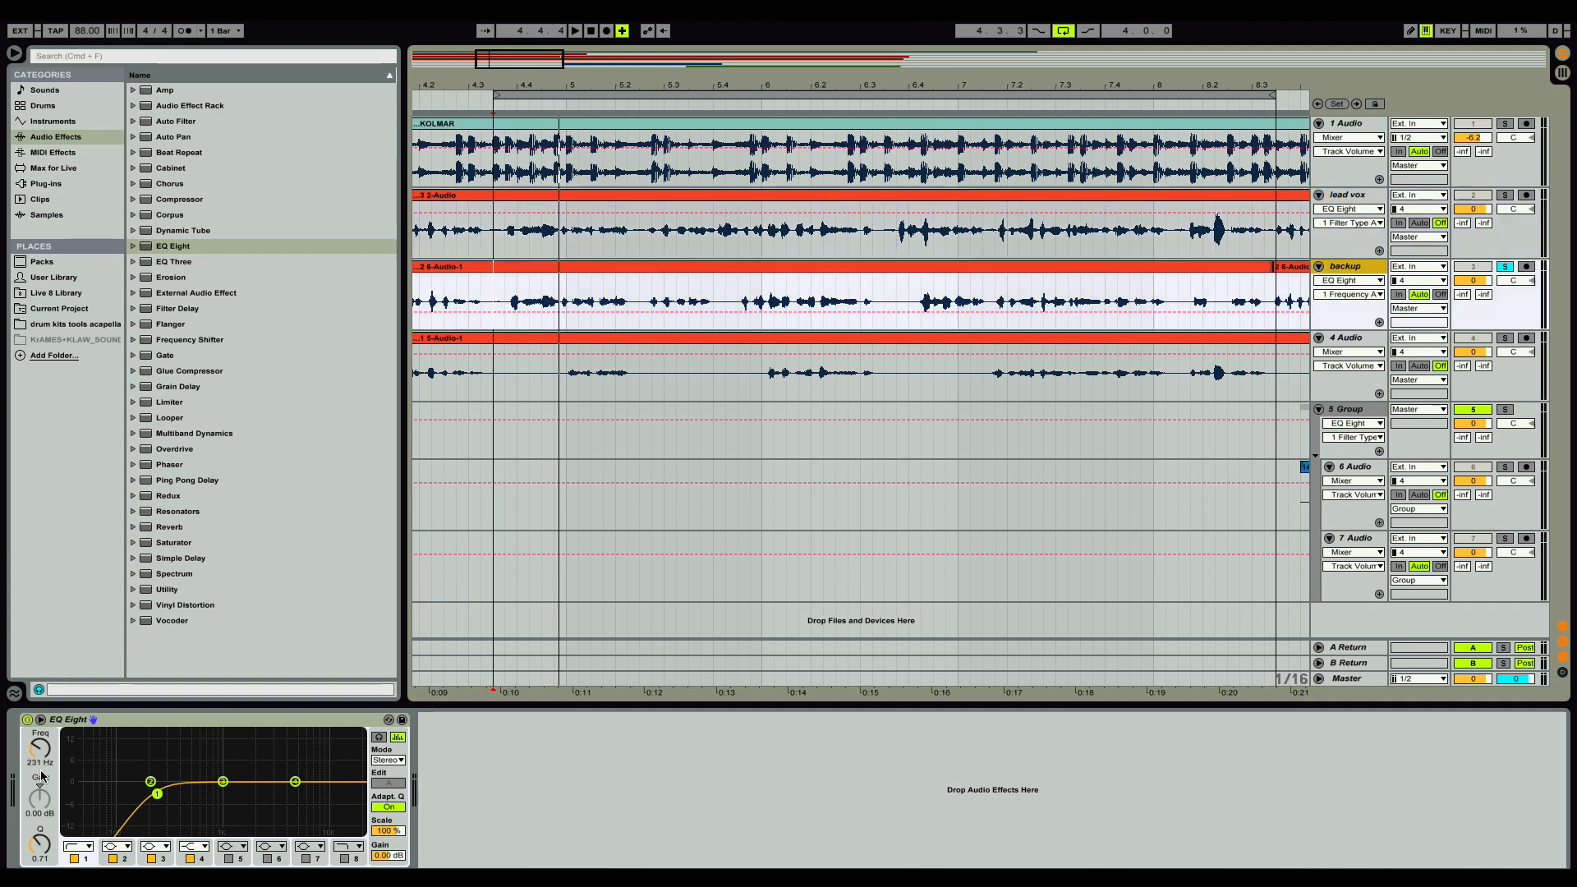
Solo only the 4 Audio track and add an EQ Eight to it.
{"action": "left_click", "coordinate": [1505, 339]}
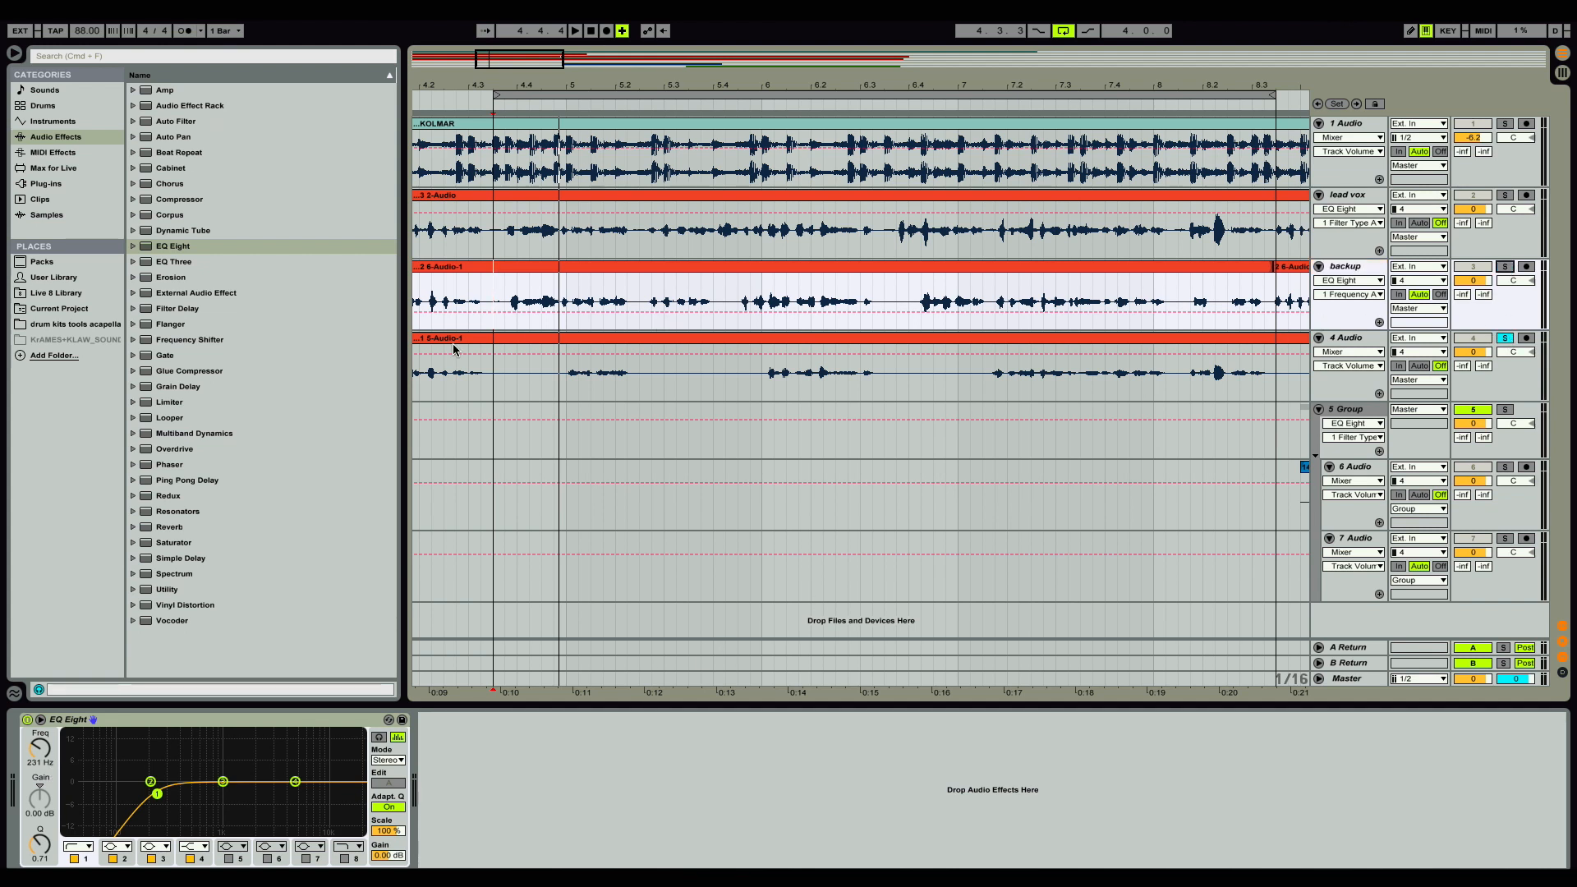
{"action": "left_click", "coordinate": [536, 341]}
{"action": "left_click", "coordinate": [1354, 339]}
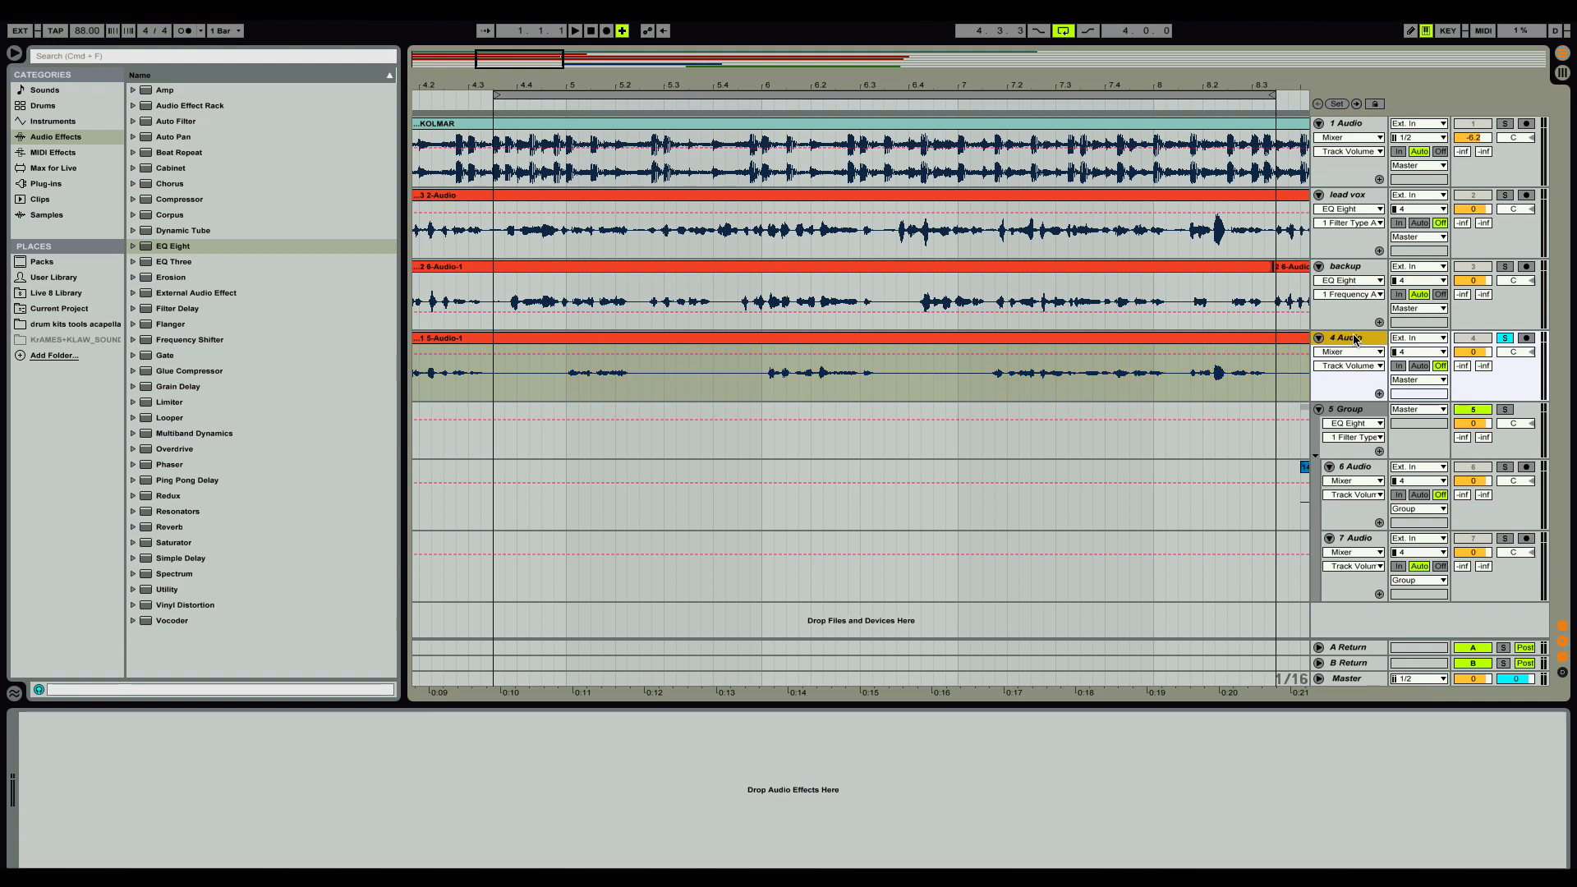
{"action": "left_click", "coordinate": [166, 250]}
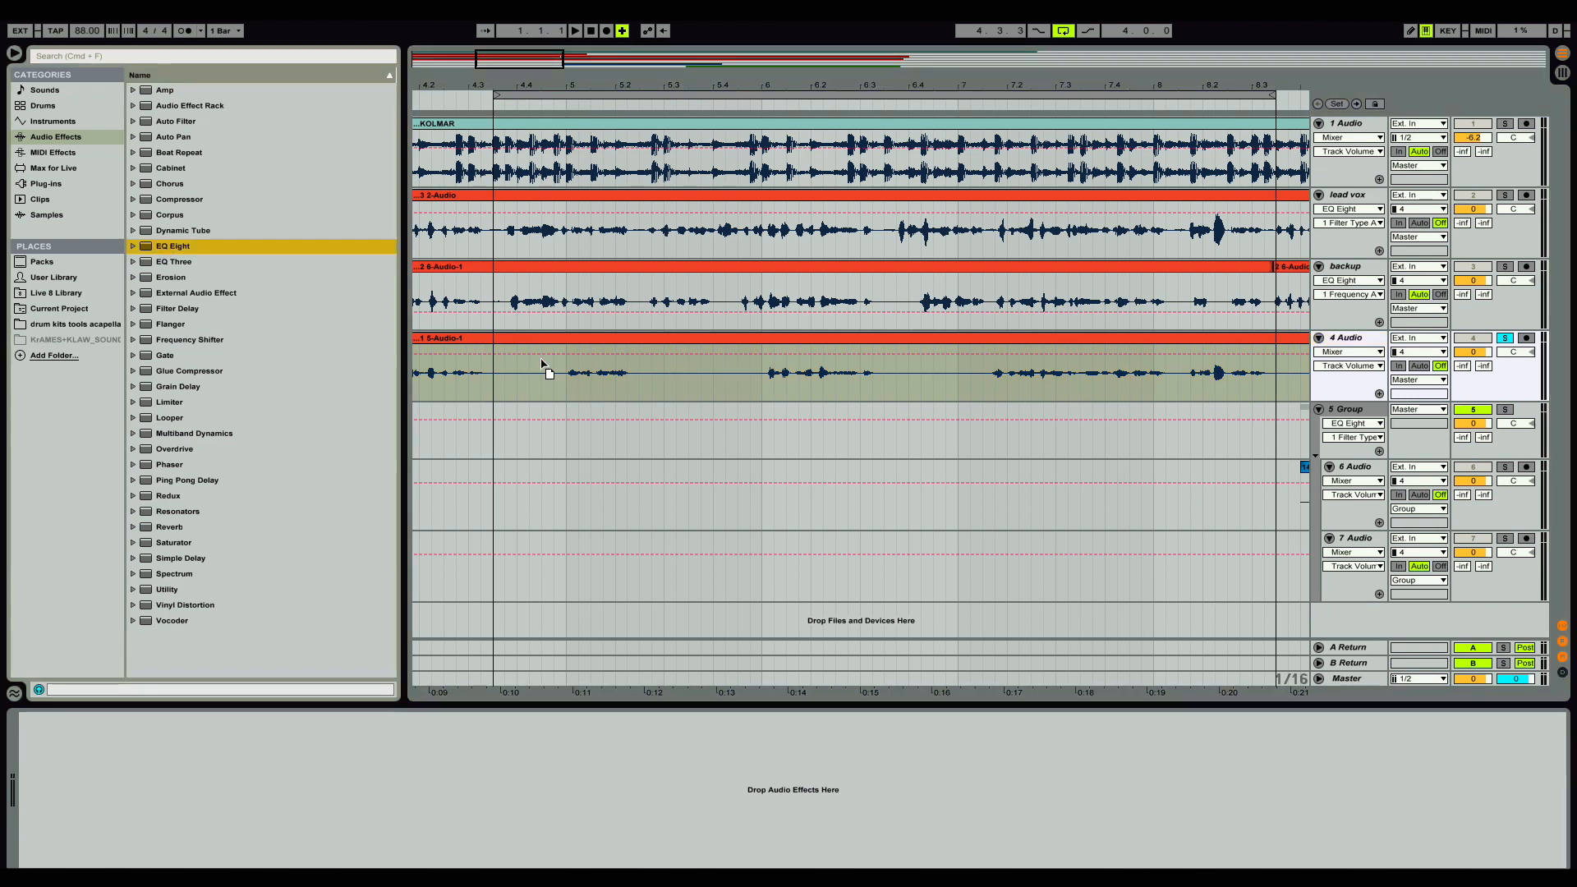
{"action": "left_click_drag", "start_coordinate": [564, 363], "coordinate": [566, 367]}
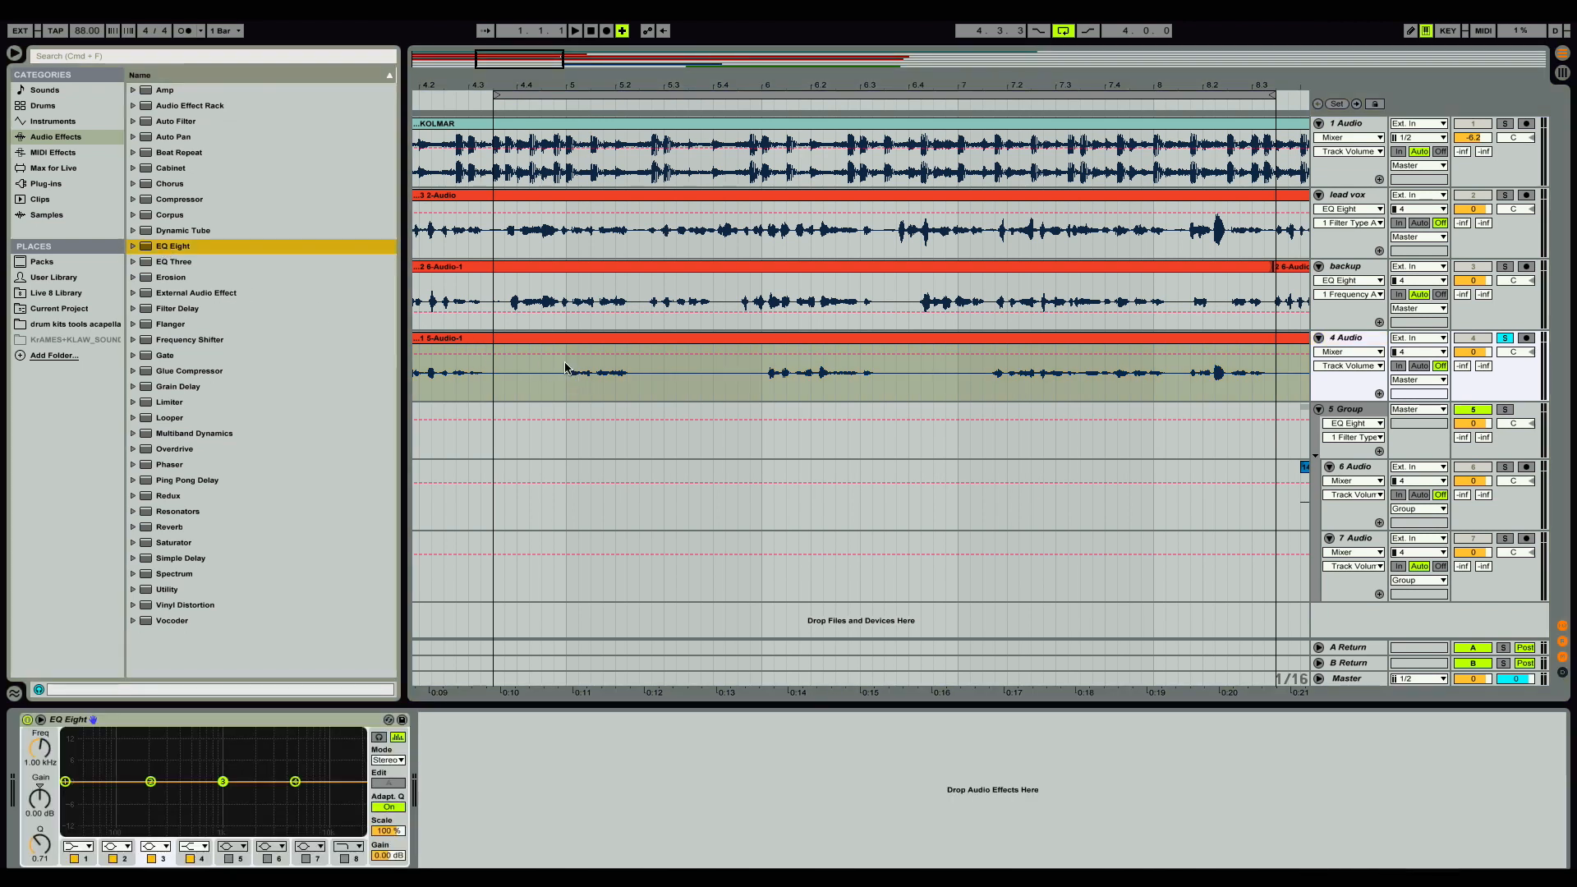
Rename the 4 Audio track as addlibs.
{"action": "left_click", "coordinate": [1346, 341]}
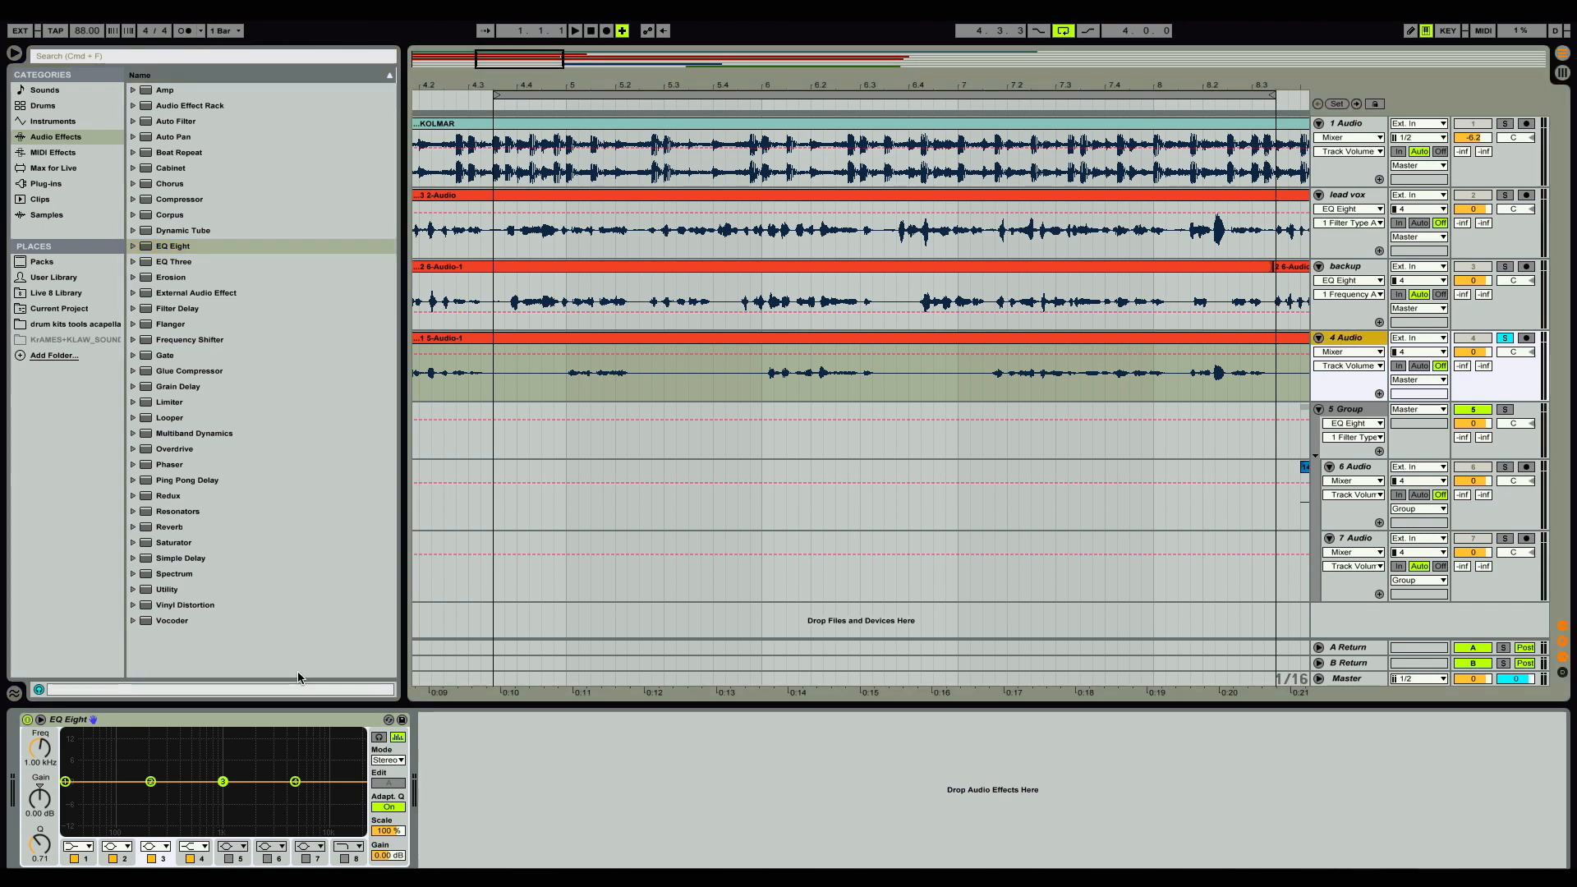
{"action": "type", "text": "addlibs"}
Play the soloed addlibs track from 4.3.3 to check its frequencies in the EQ Eight spectrum.
{"action": "left_click", "coordinate": [567, 392]}
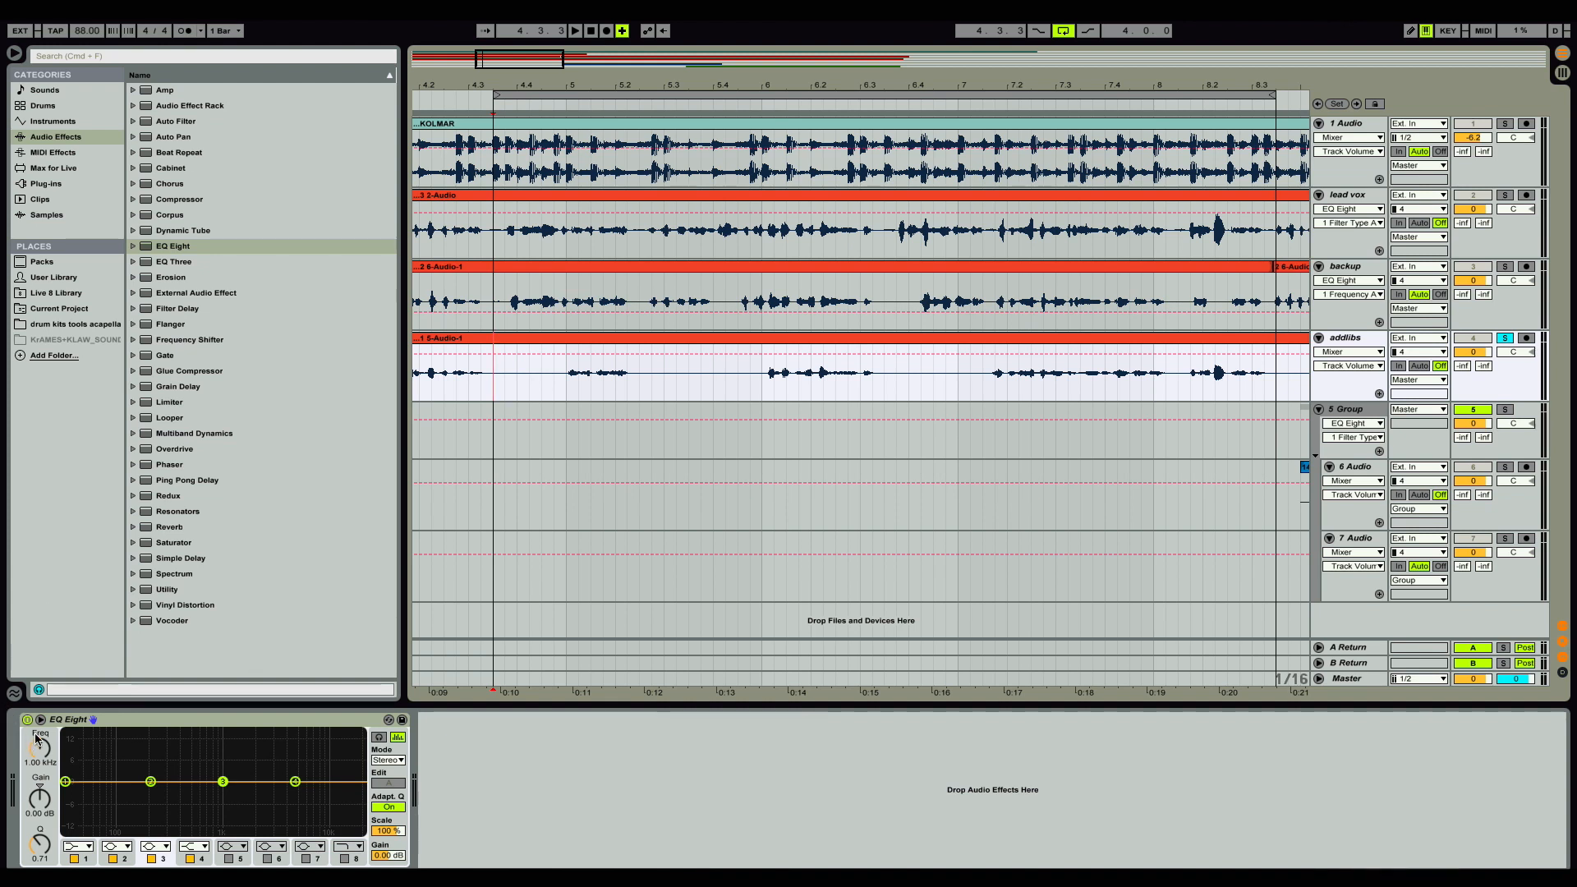
{"action": "key", "text": "space"}
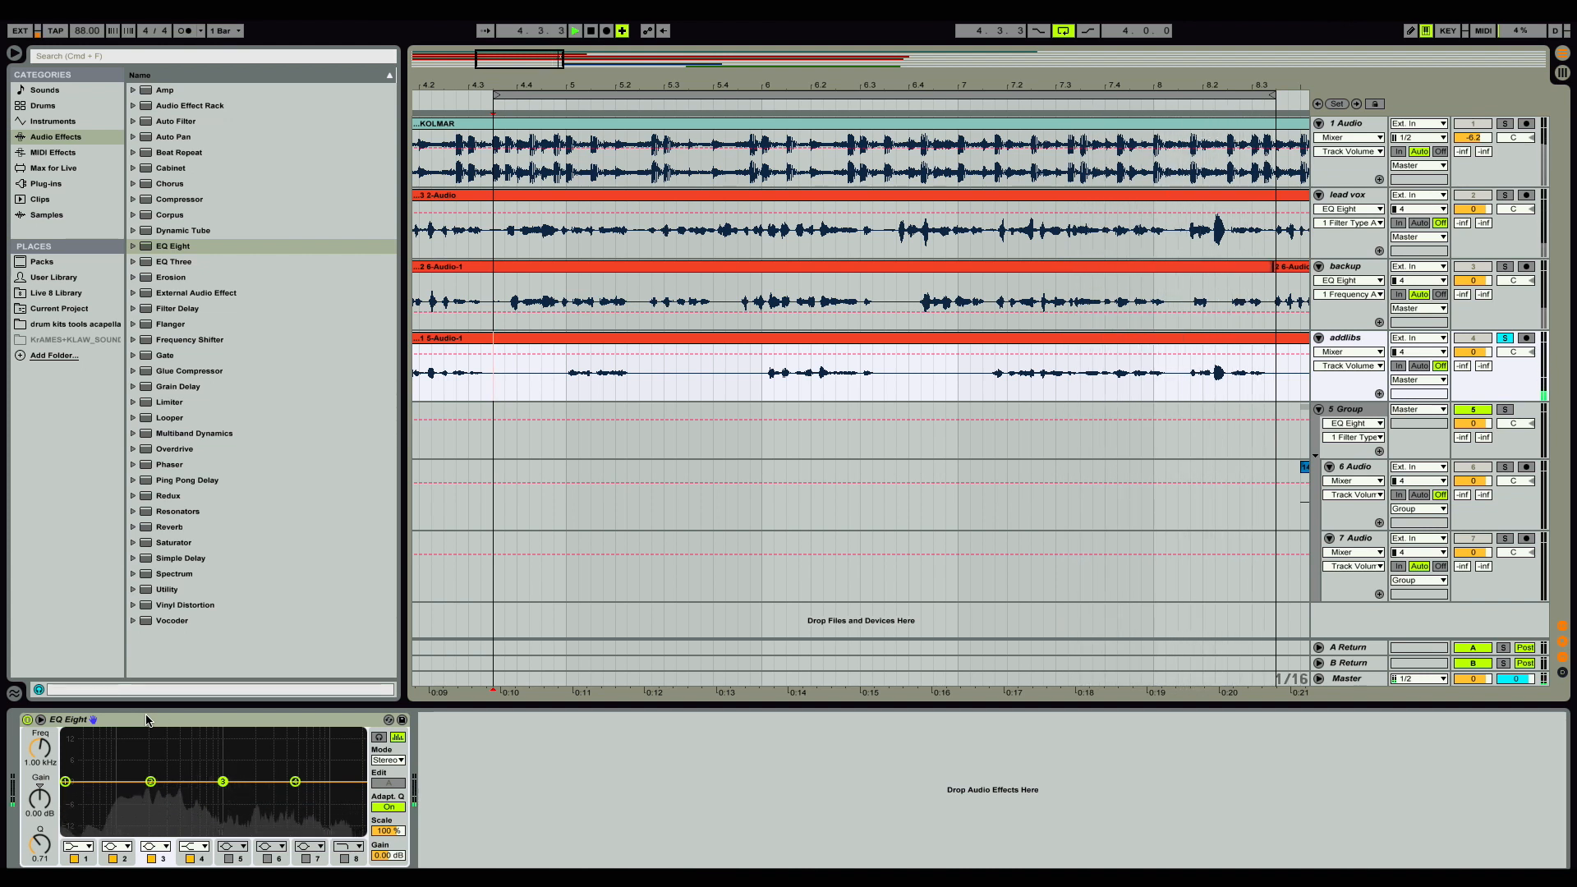
{"action": "key", "text": "space"}
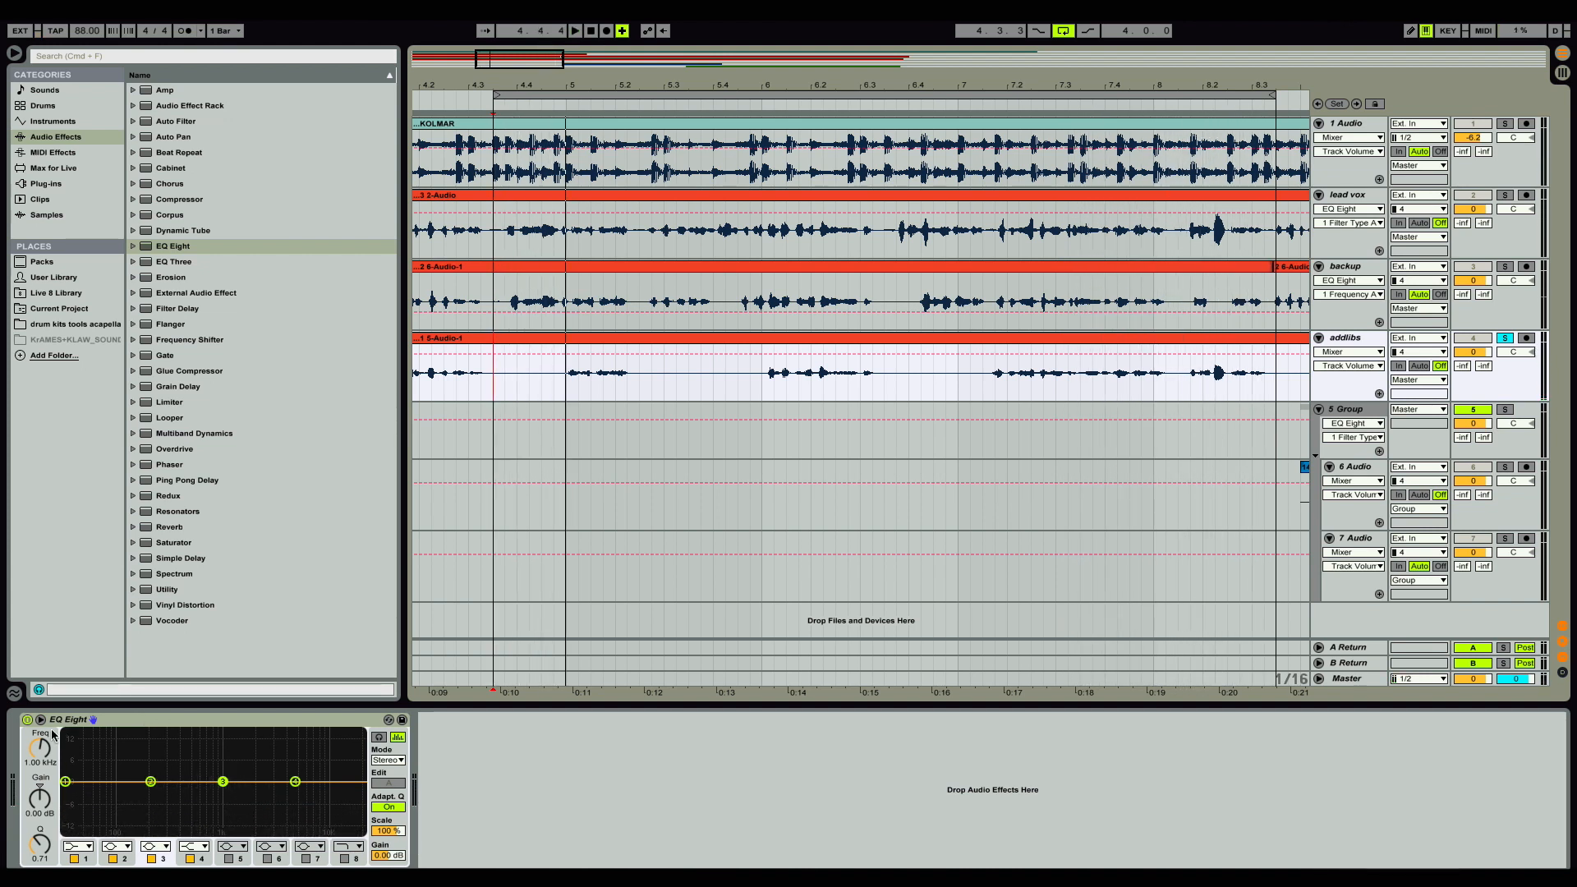
Play the soloed addlibs track and set its EQ Eight band 1 to a low cut at 198 Hz.
{"action": "key", "text": "space"}
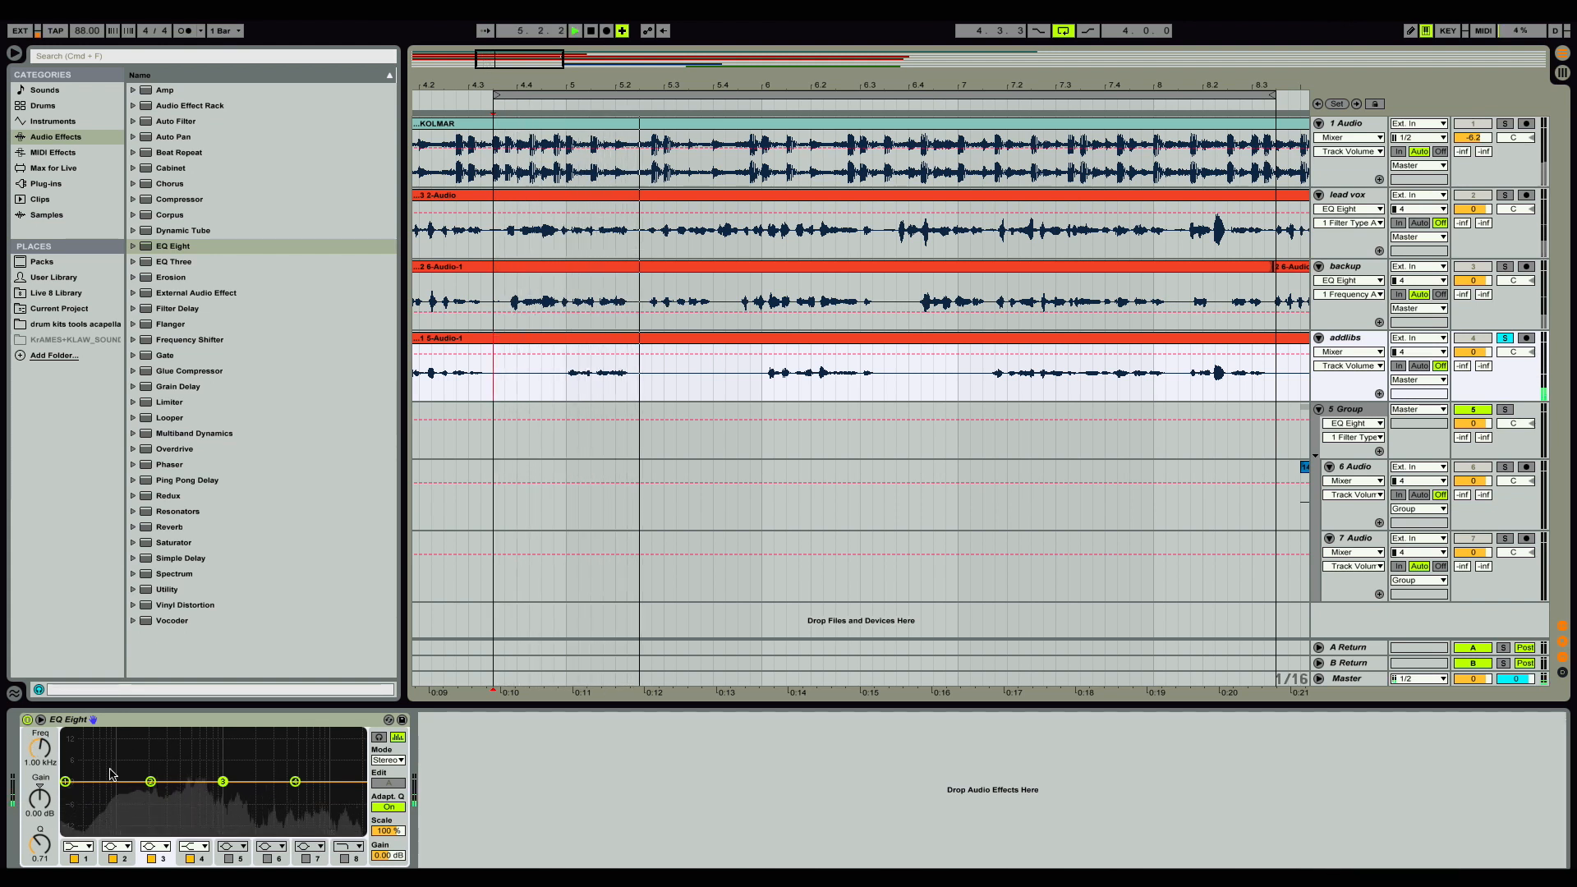
{"action": "left_click", "coordinate": [79, 846]}
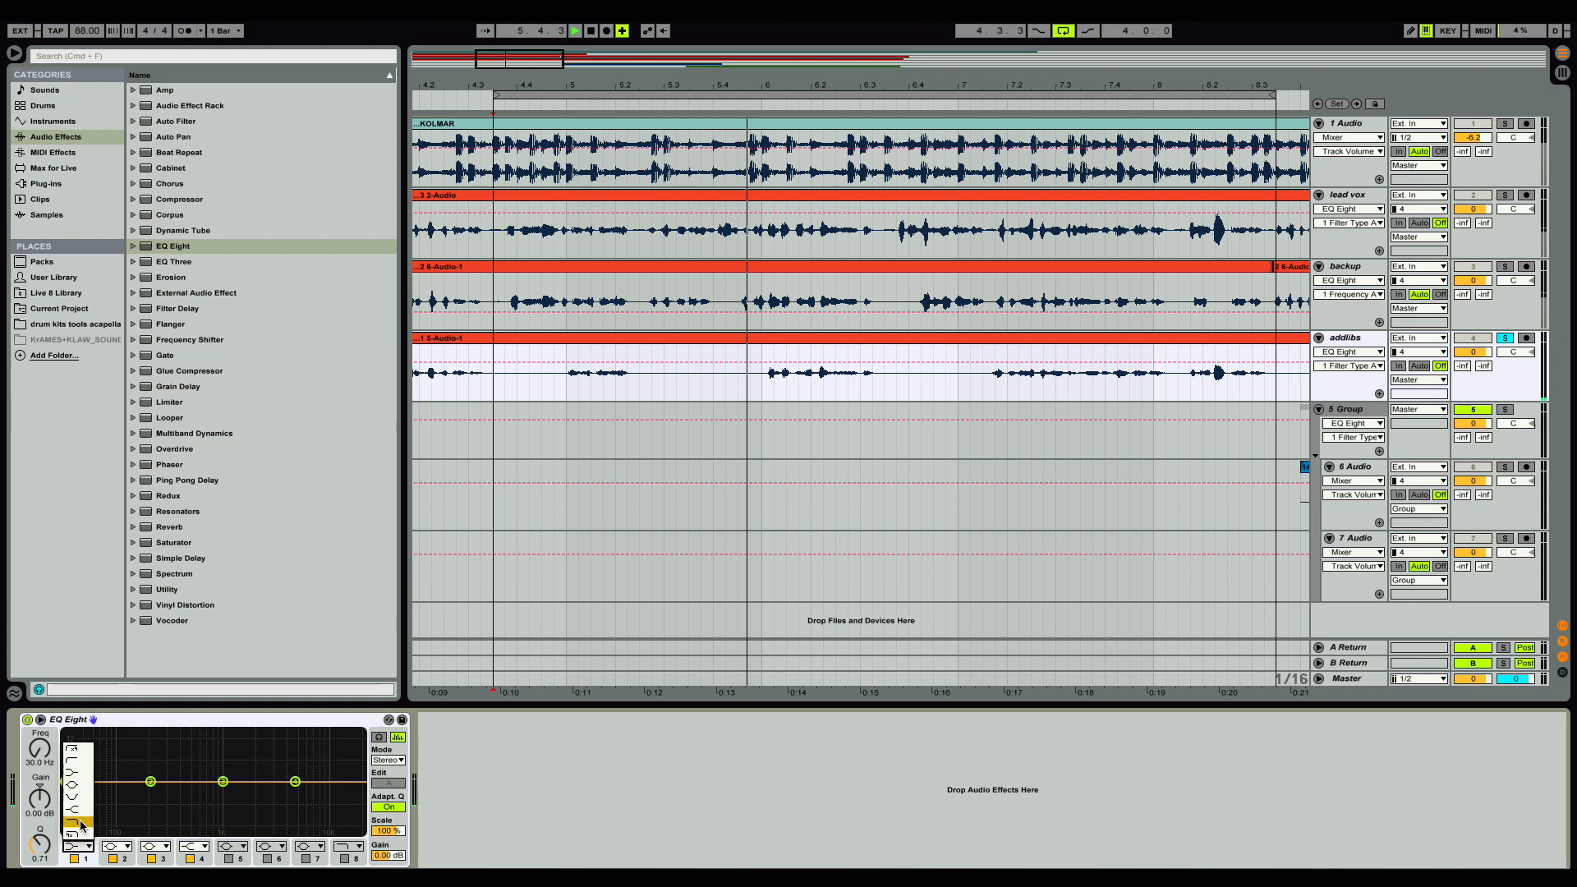
{"action": "left_click", "coordinate": [77, 759]}
{"action": "left_click_drag", "start_coordinate": [48, 756], "coordinate": [48, 719]}
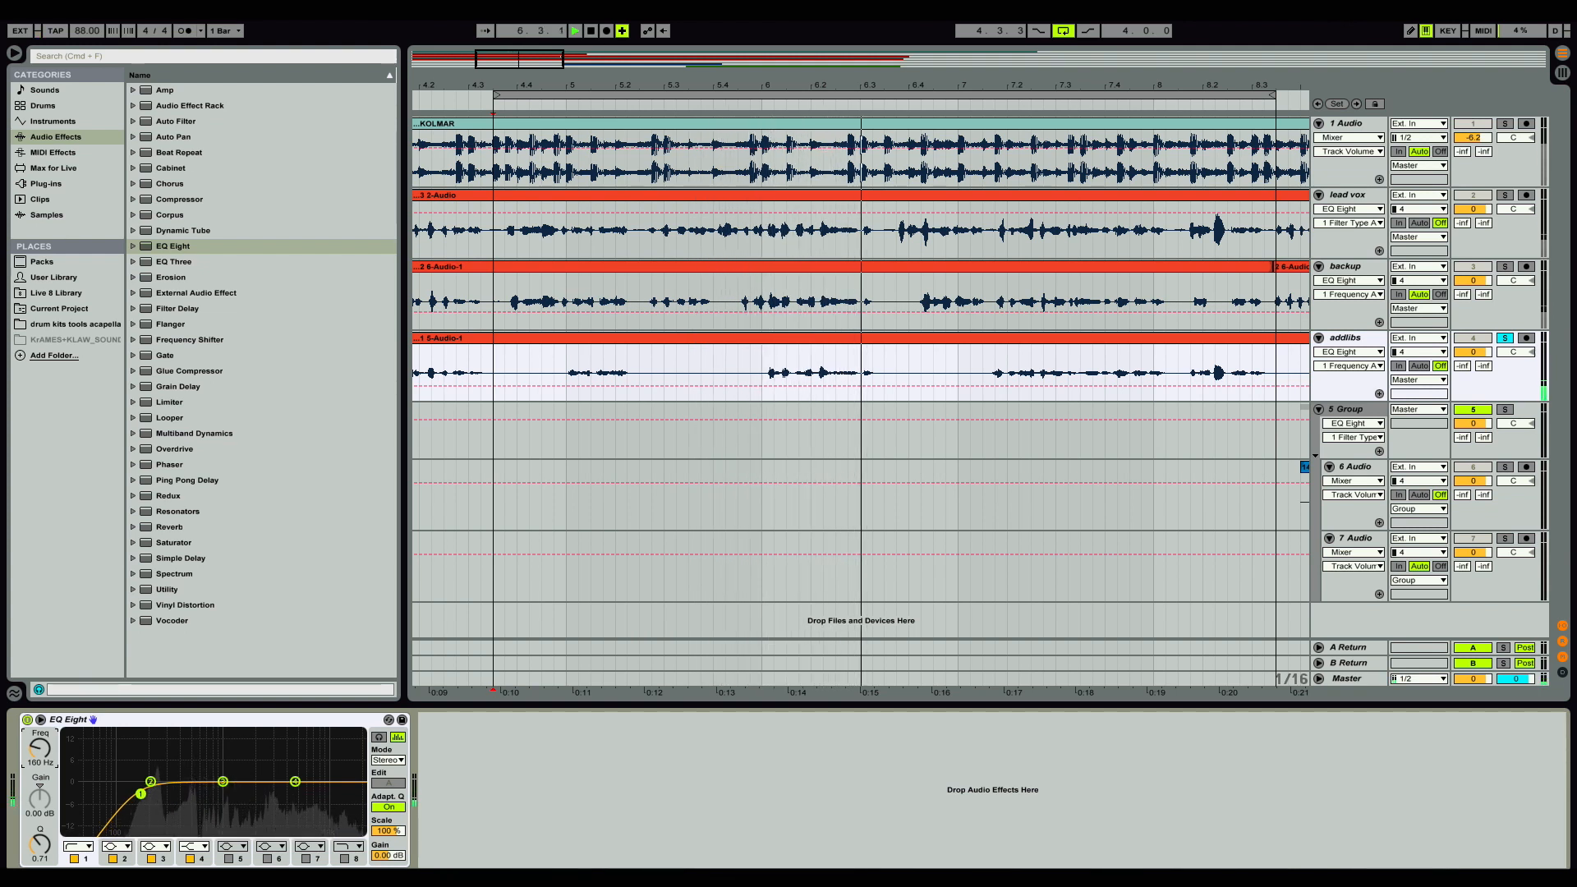
{"action": "left_click_drag", "start_coordinate": [40, 753], "coordinate": [40, 749]}
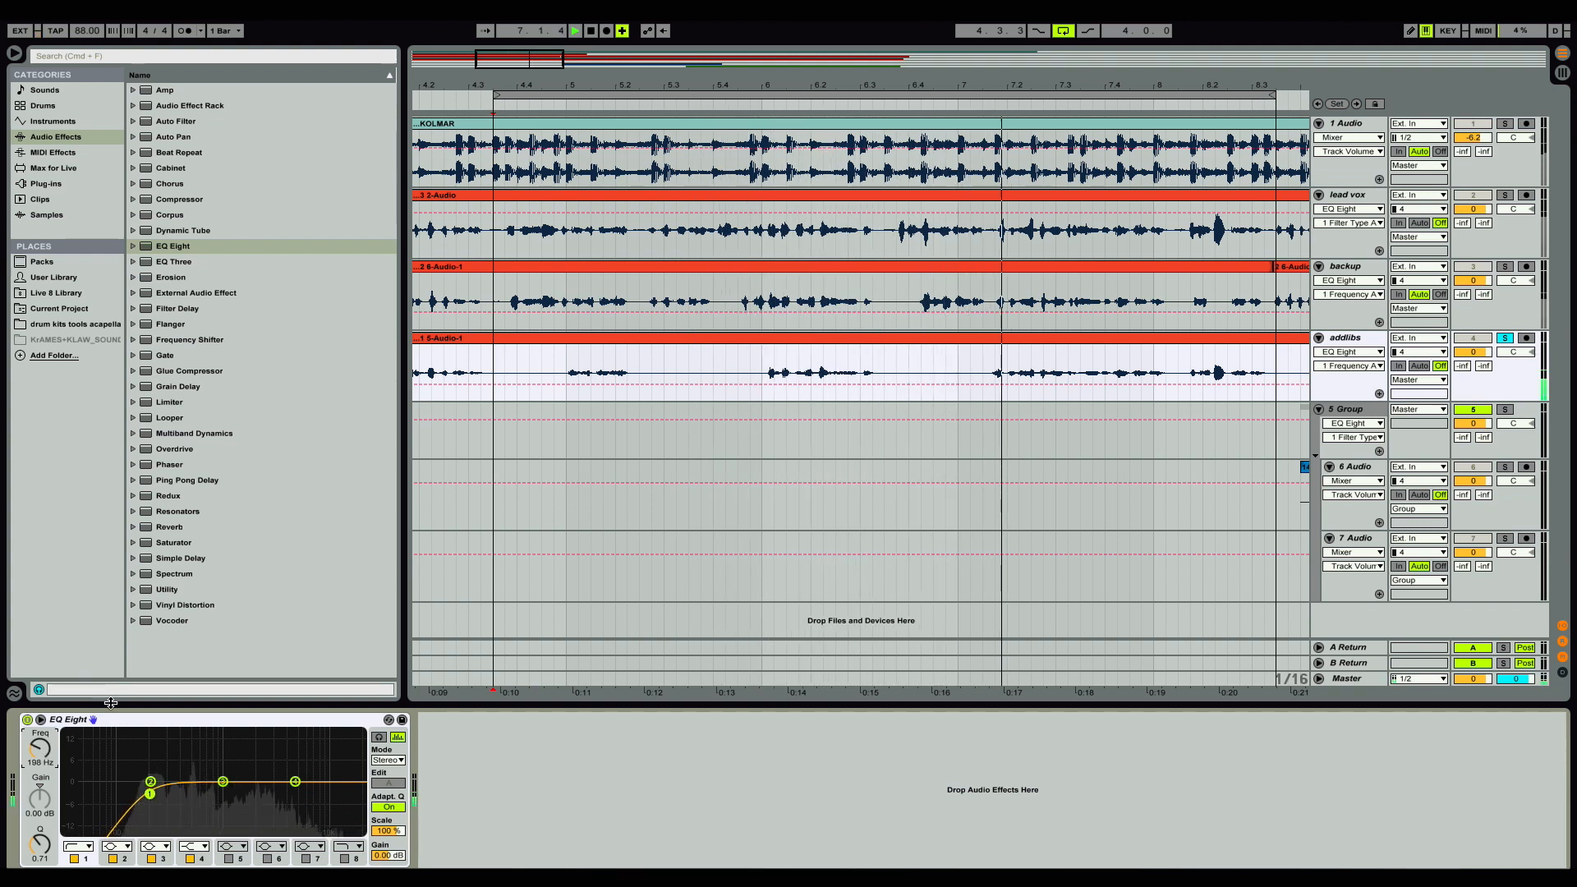
{"action": "key", "text": "space"}
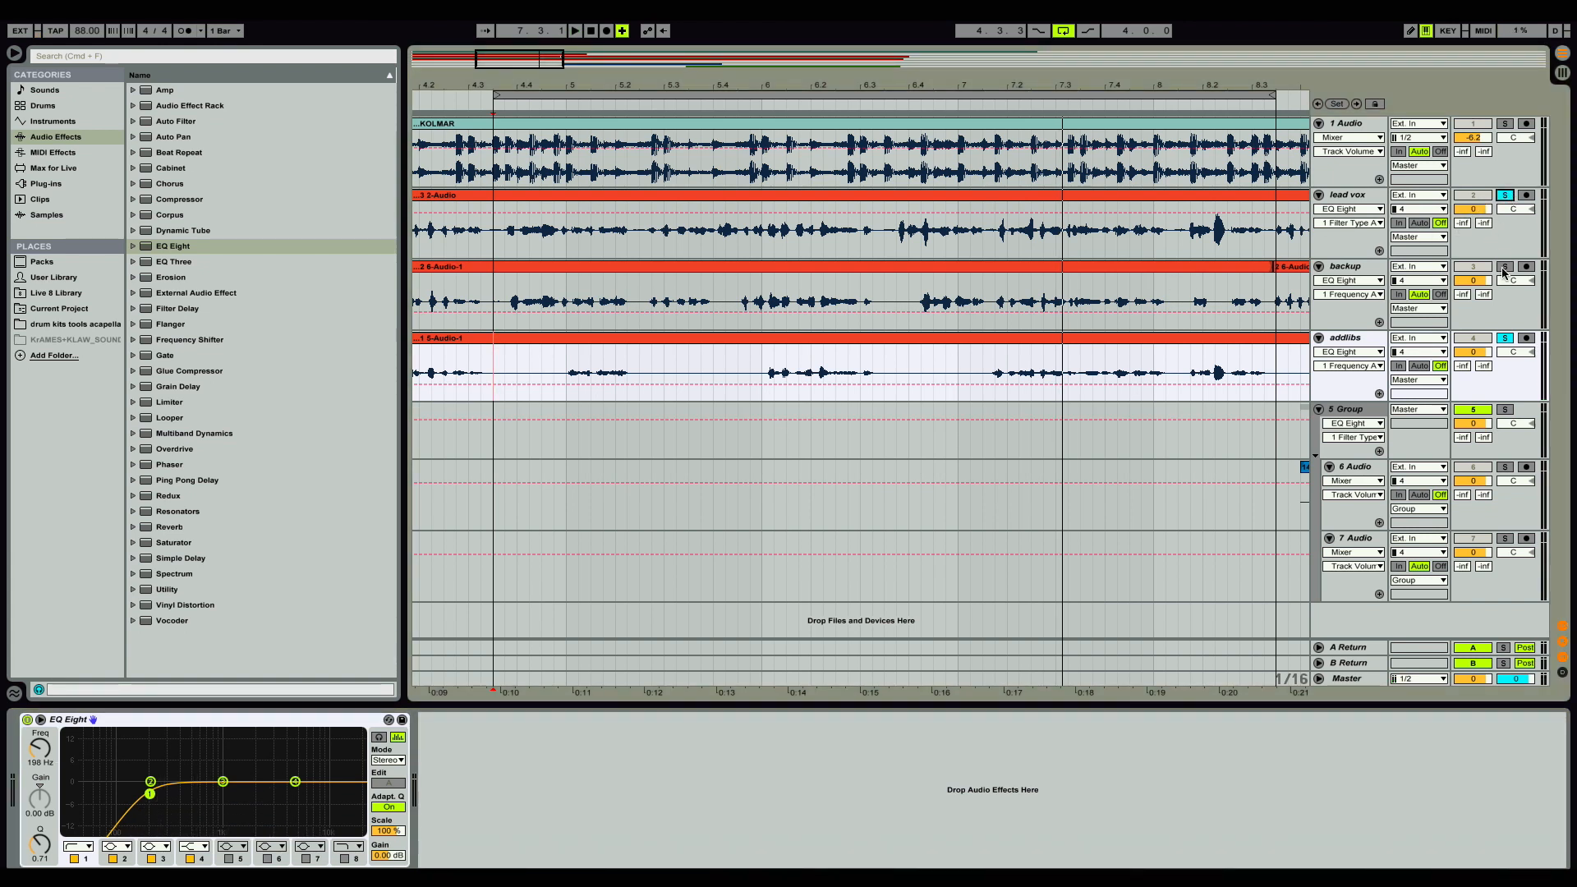
Solo lead vox, backup and addlibs together with 1 Audio and play them from 4.3.3 to hear the EQ in the mix.
{"action": "left_click", "coordinate": [497, 248]}
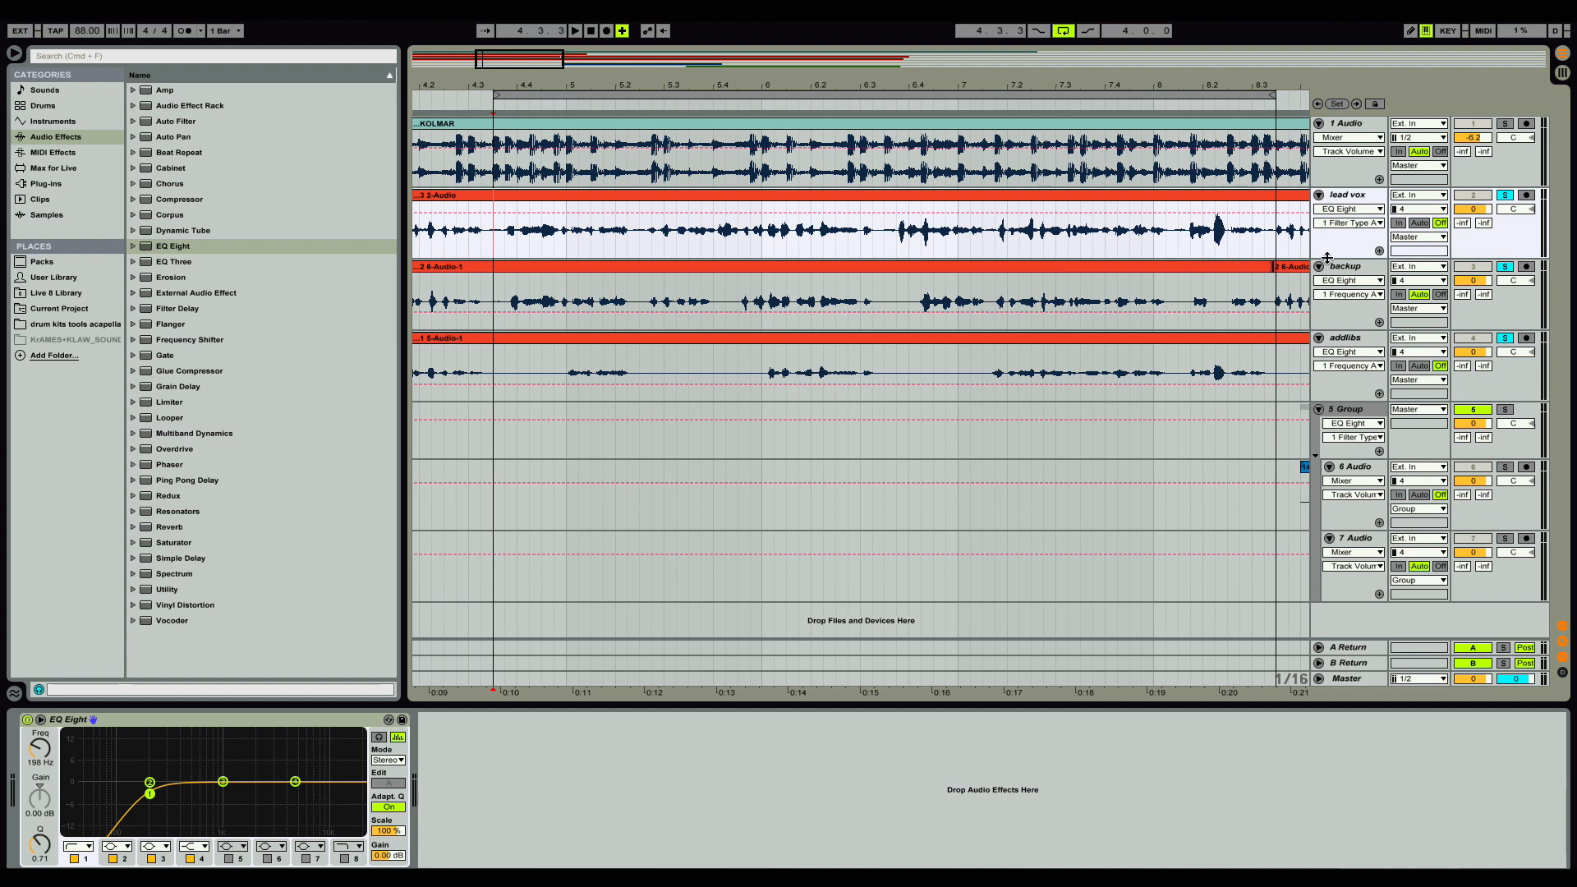
{"action": "key", "text": "space"}
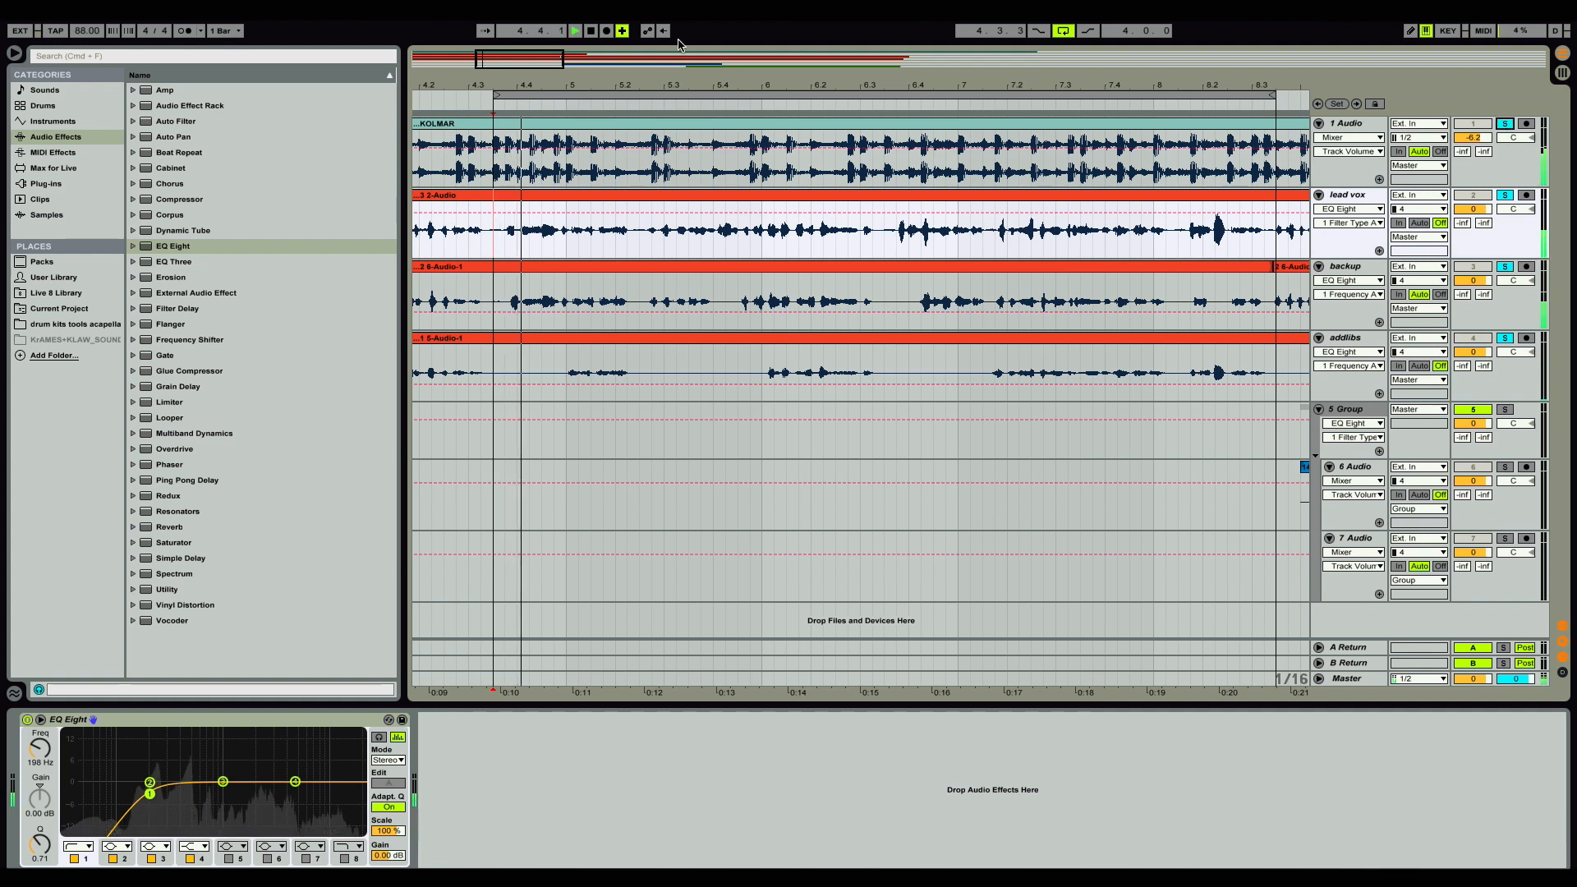
{"action": "key", "text": "minus"}
{"action": "left_click_drag", "start_coordinate": [586, 85], "coordinate": [719, 85]}
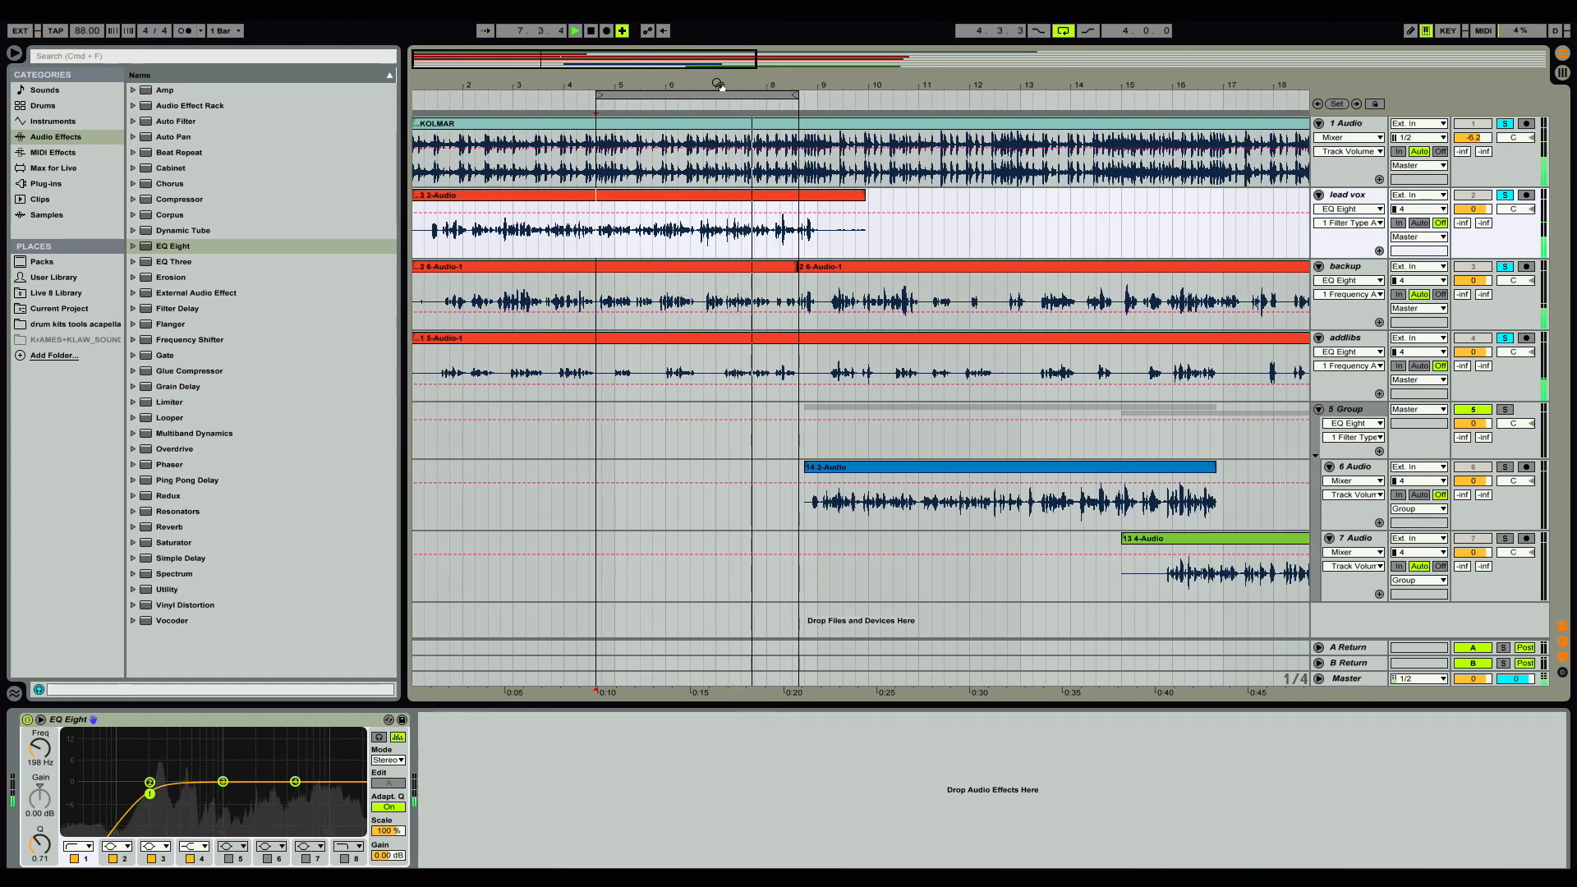
{"action": "left_click_drag", "start_coordinate": [721, 82], "coordinate": [753, 81]}
{"action": "key", "text": "space"}
Solo only the lead vox track and add a Compressor after its EQ Eight.
{"action": "left_click", "coordinate": [1513, 125]}
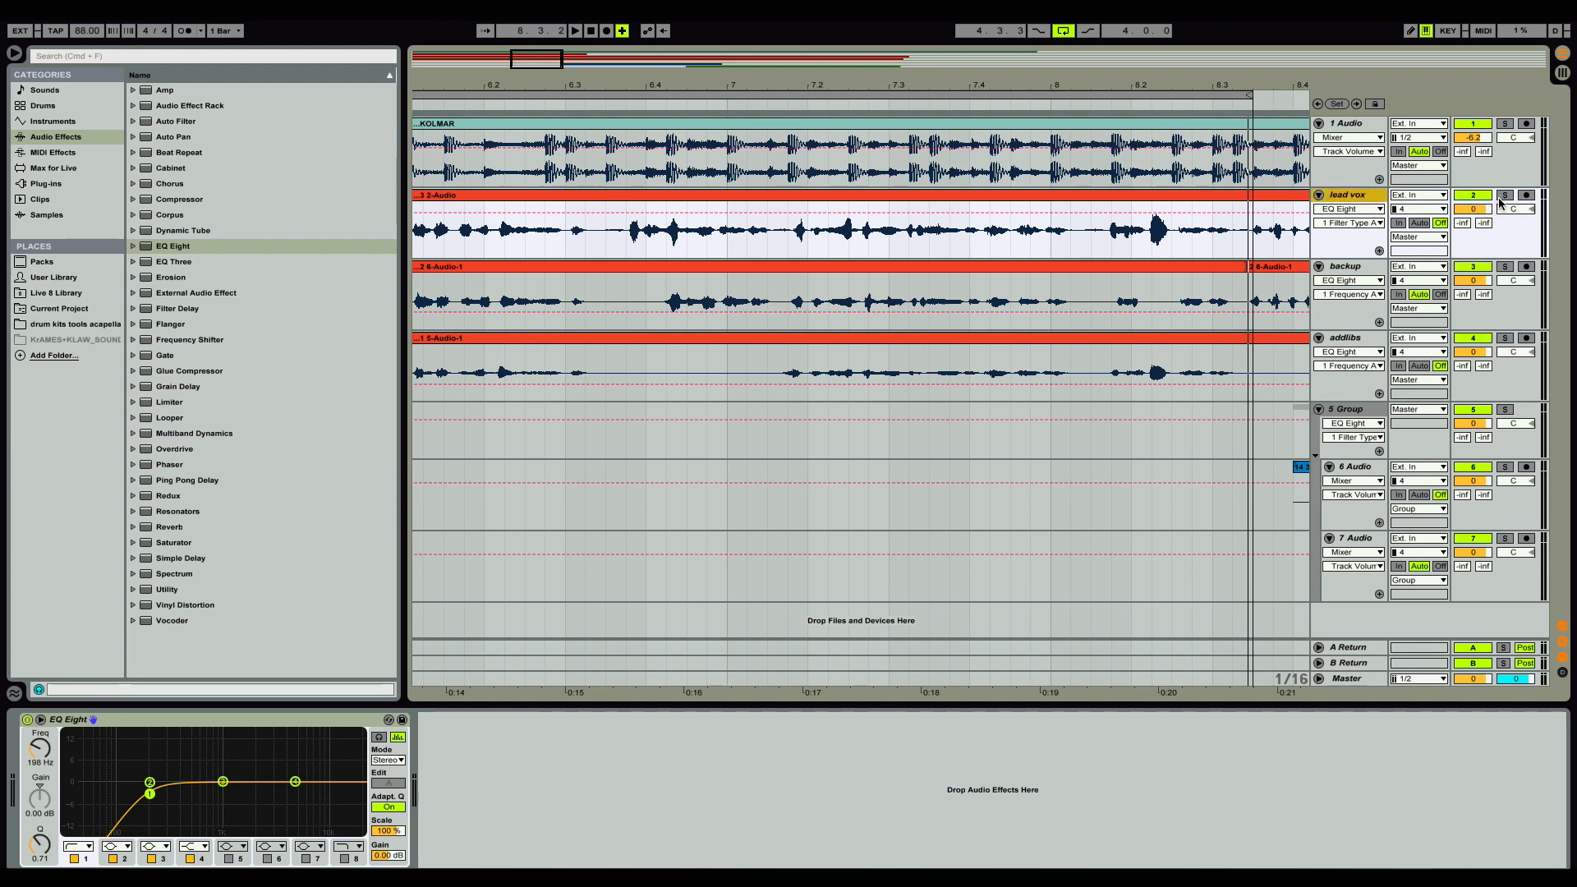
{"action": "left_click_drag", "start_coordinate": [167, 202], "coordinate": [521, 229]}
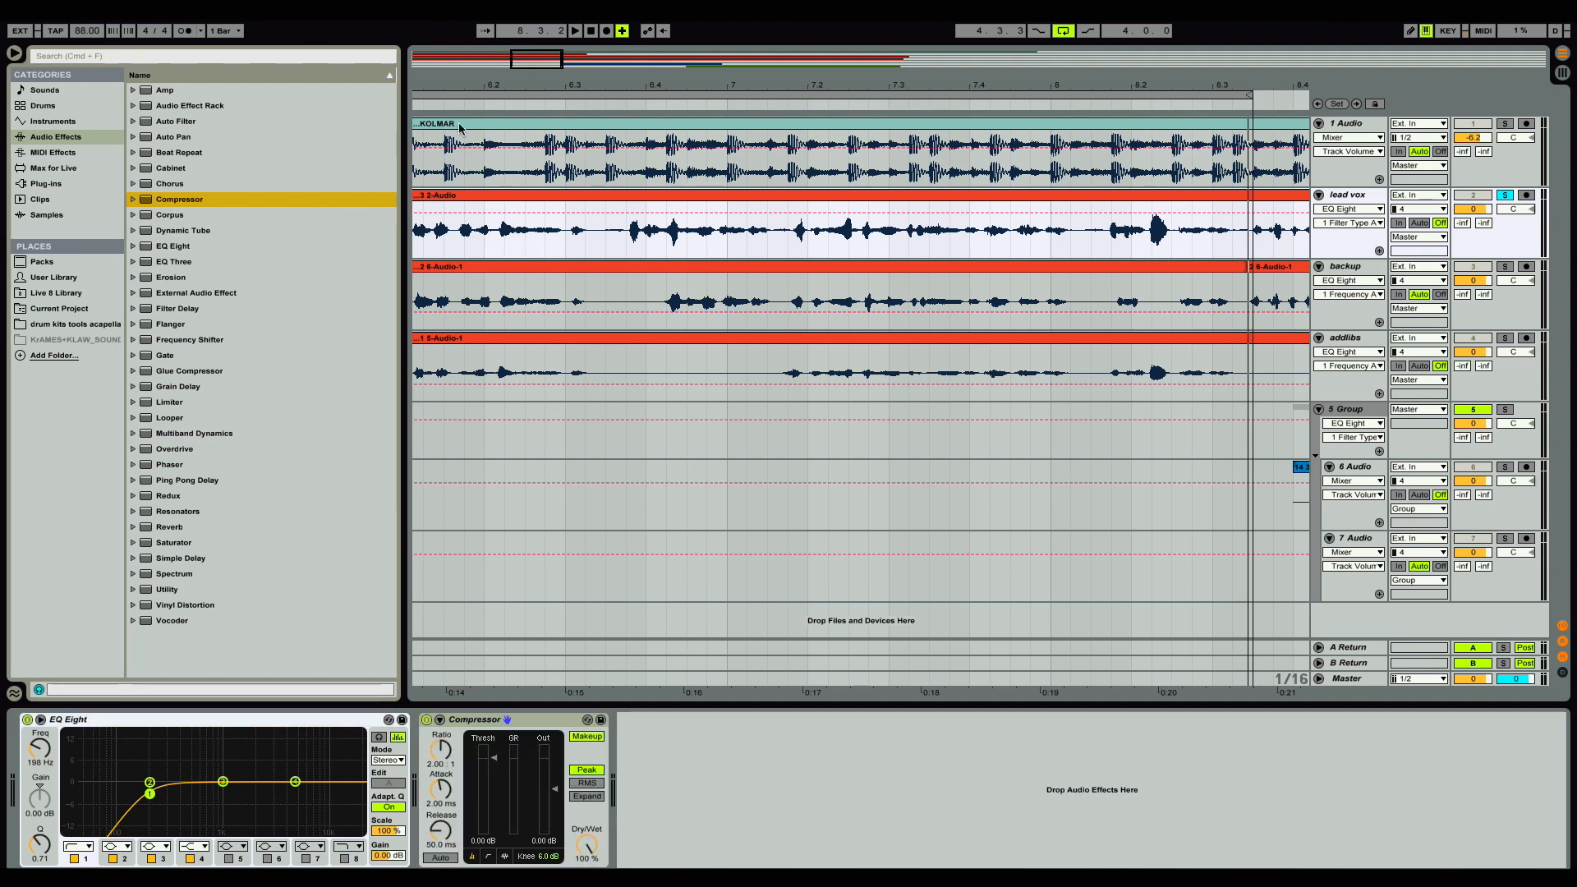
{"action": "left_click_drag", "start_coordinate": [467, 104], "coordinate": [603, 86]}
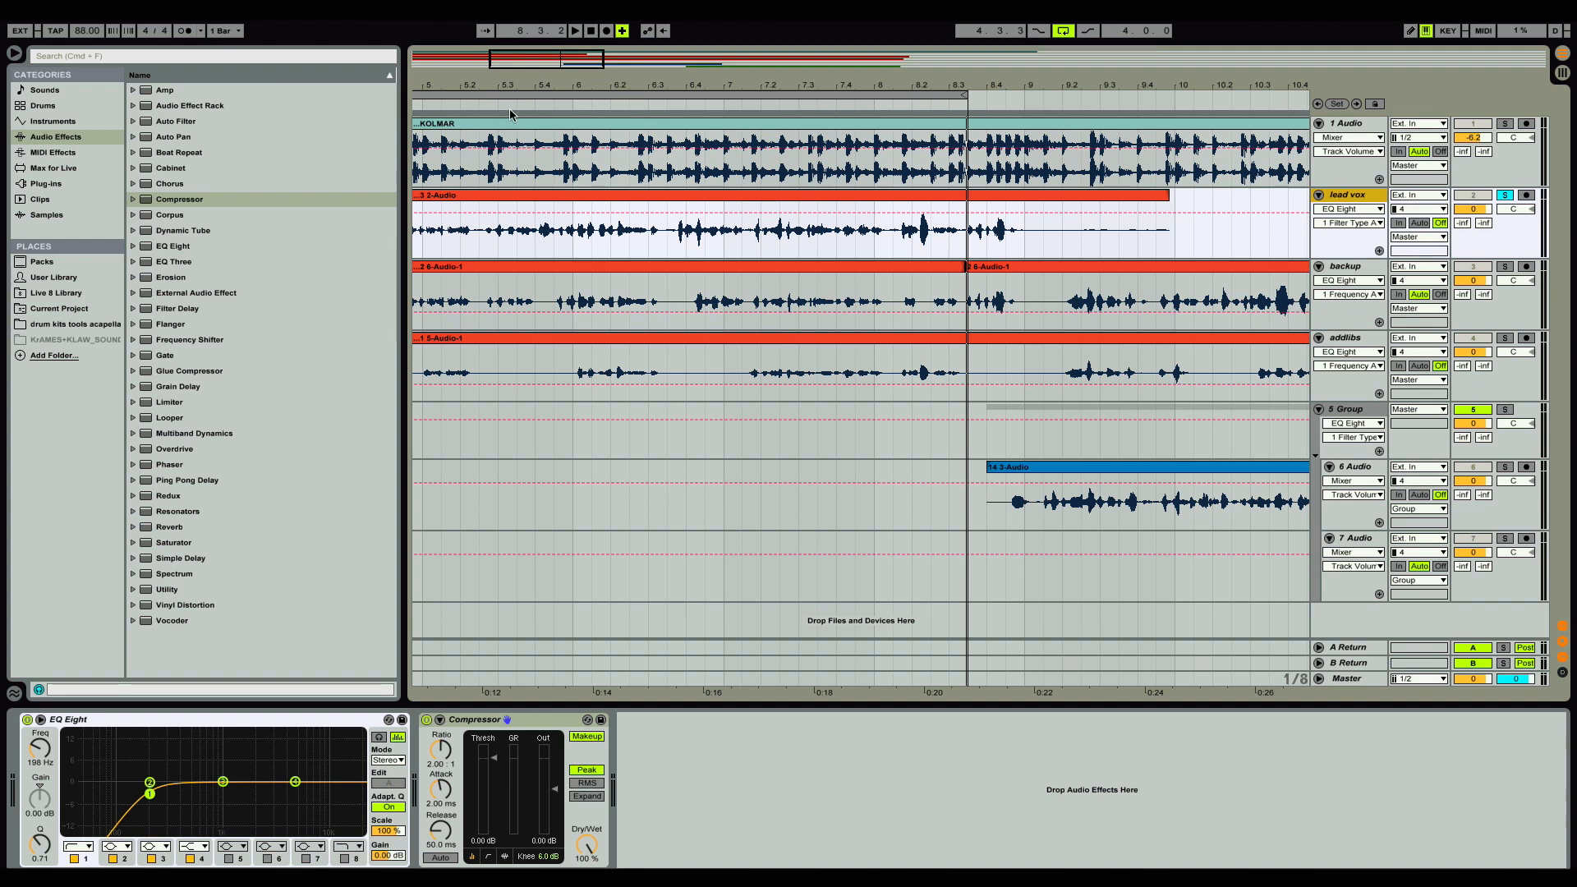
{"action": "left_click_drag", "start_coordinate": [525, 84], "coordinate": [760, 84]}
Play the lead vox and set its Compressor attack to 1.52 ms, release to 459 ms and threshold to about -9.7 dB.
{"action": "left_click_drag", "start_coordinate": [437, 784], "coordinate": [439, 826]}
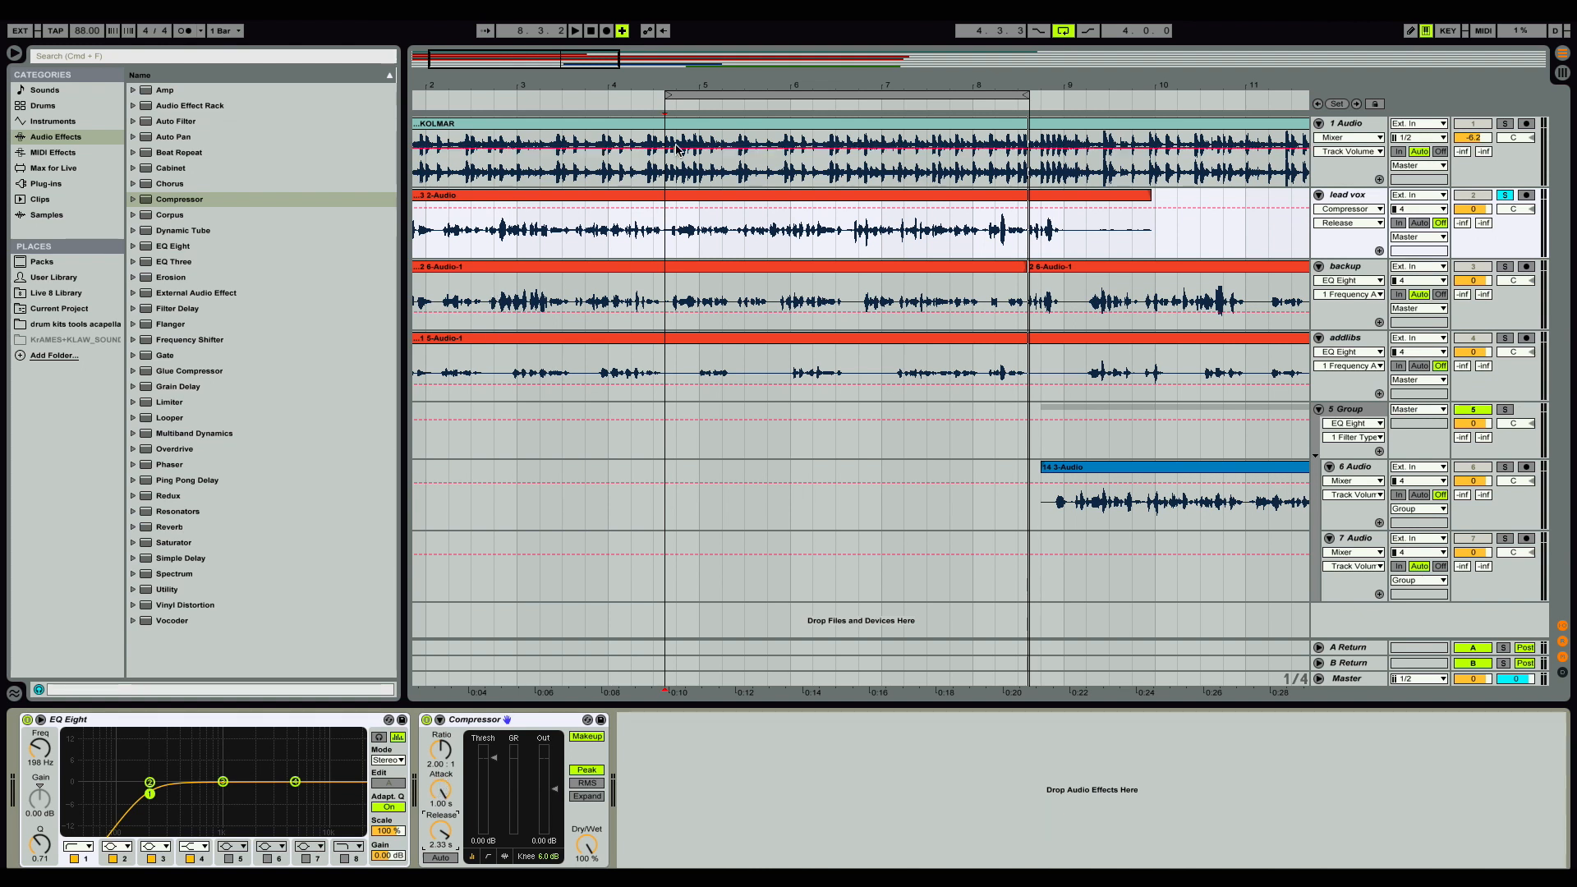
{"action": "left_click", "coordinate": [664, 238]}
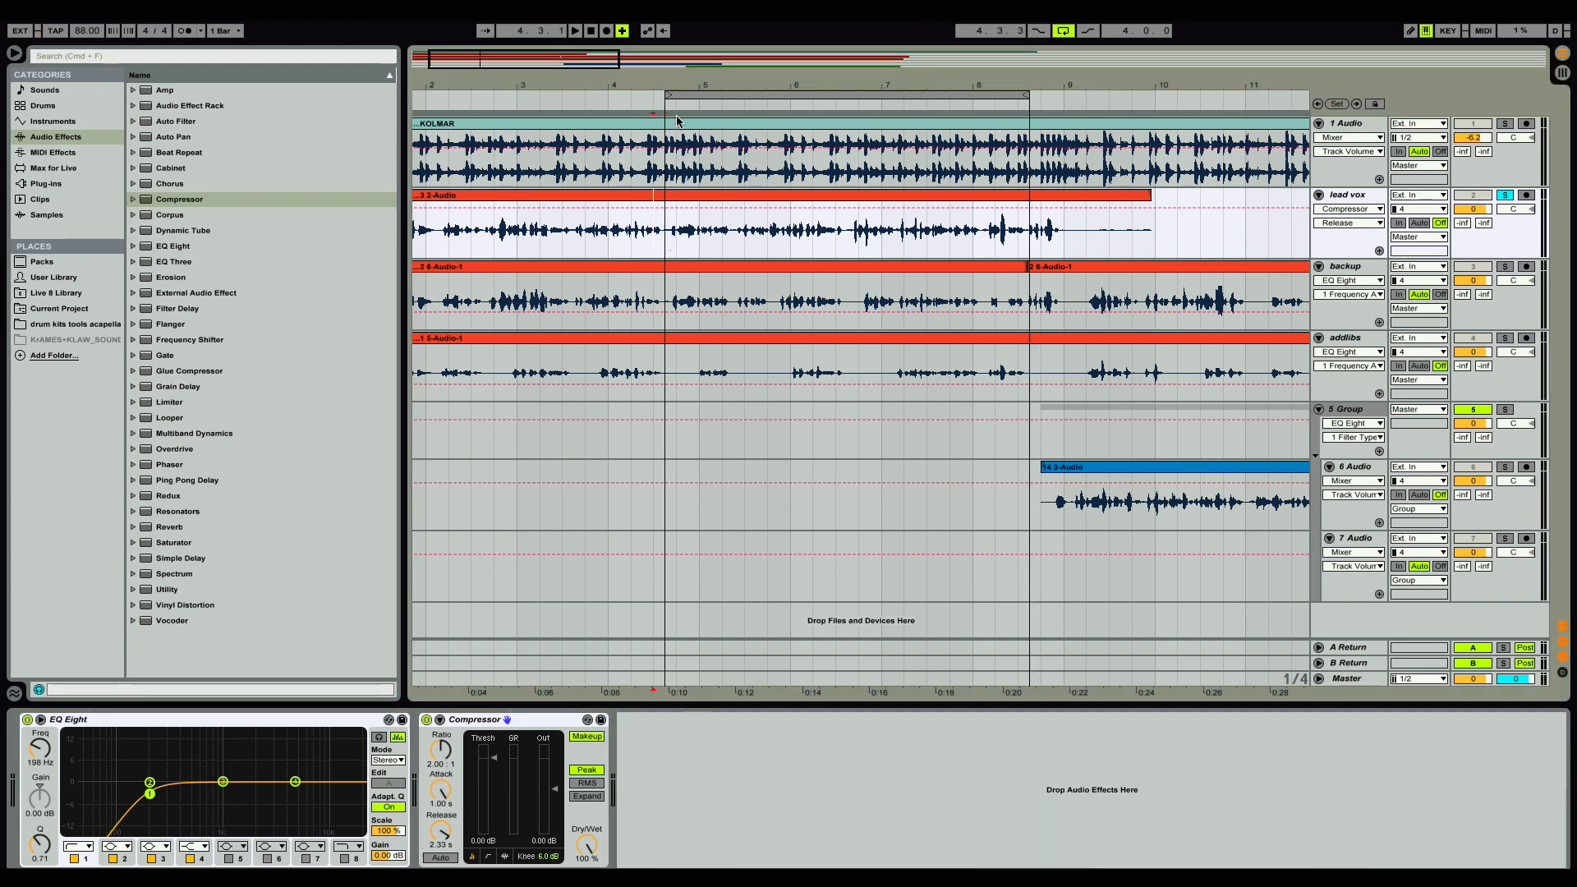
{"action": "left_click_drag", "start_coordinate": [674, 87], "coordinate": [674, 131]}
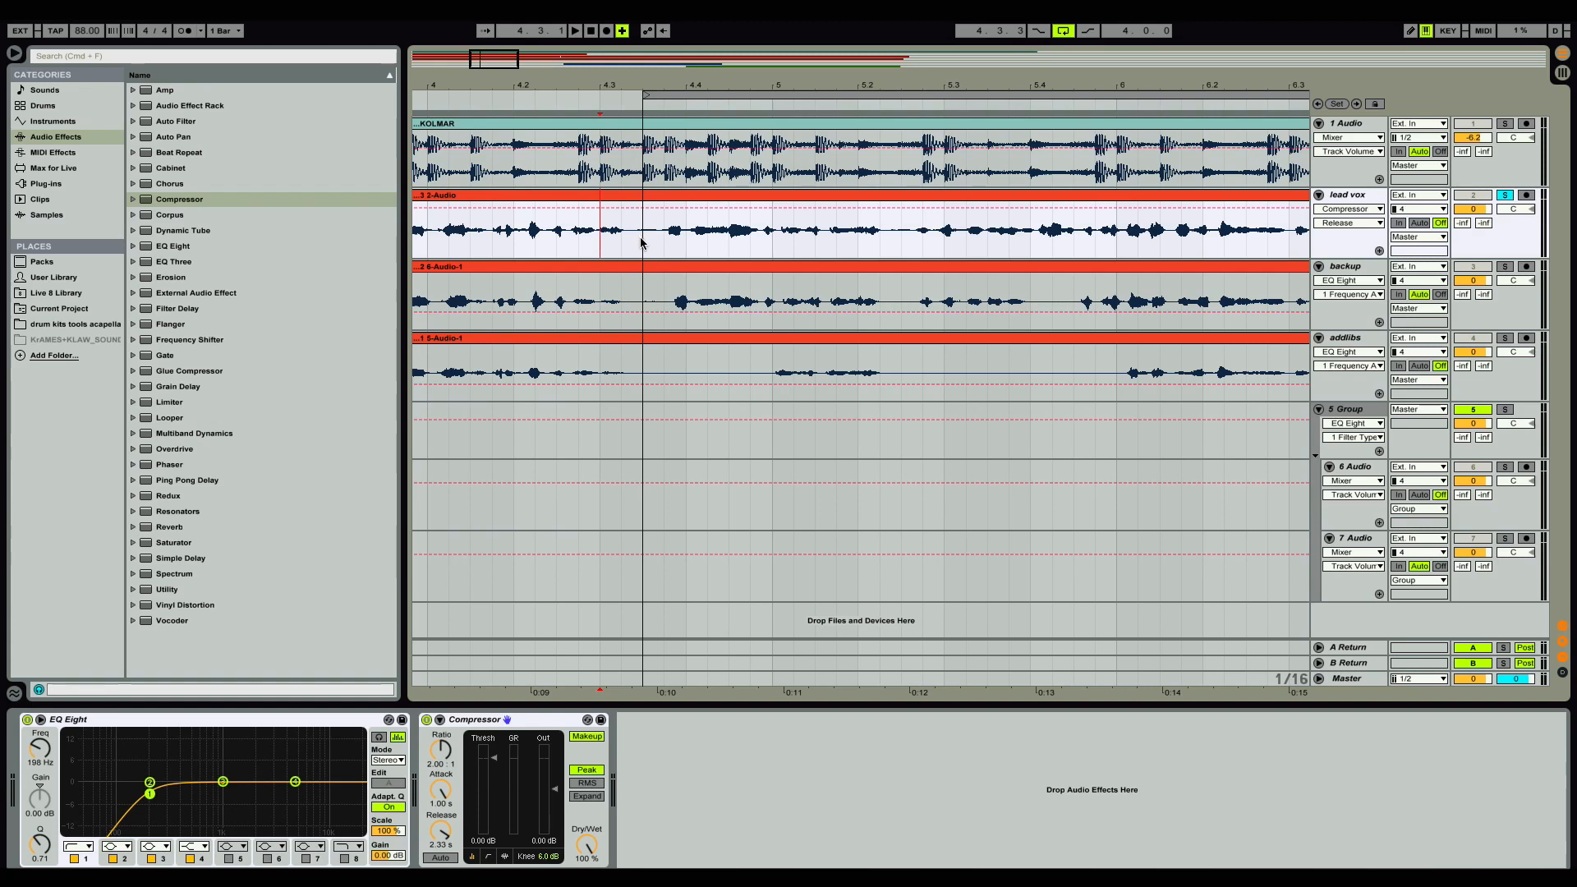
{"action": "key", "text": "space"}
{"action": "left_click_drag", "start_coordinate": [441, 791], "coordinate": [441, 867]}
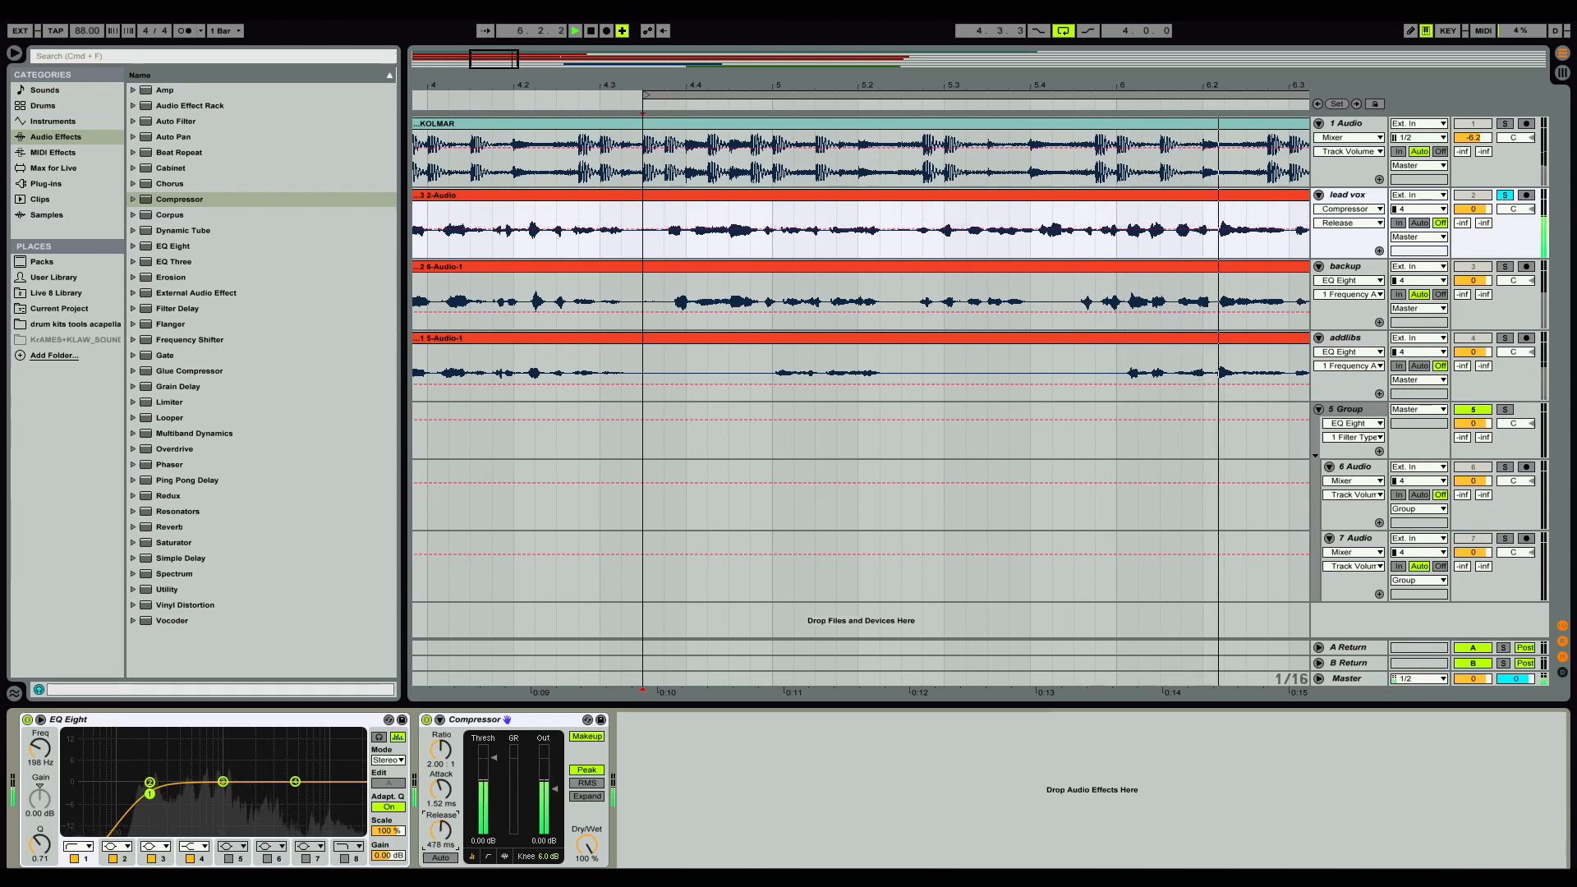
{"action": "left_click_drag", "start_coordinate": [491, 746], "coordinate": [491, 779]}
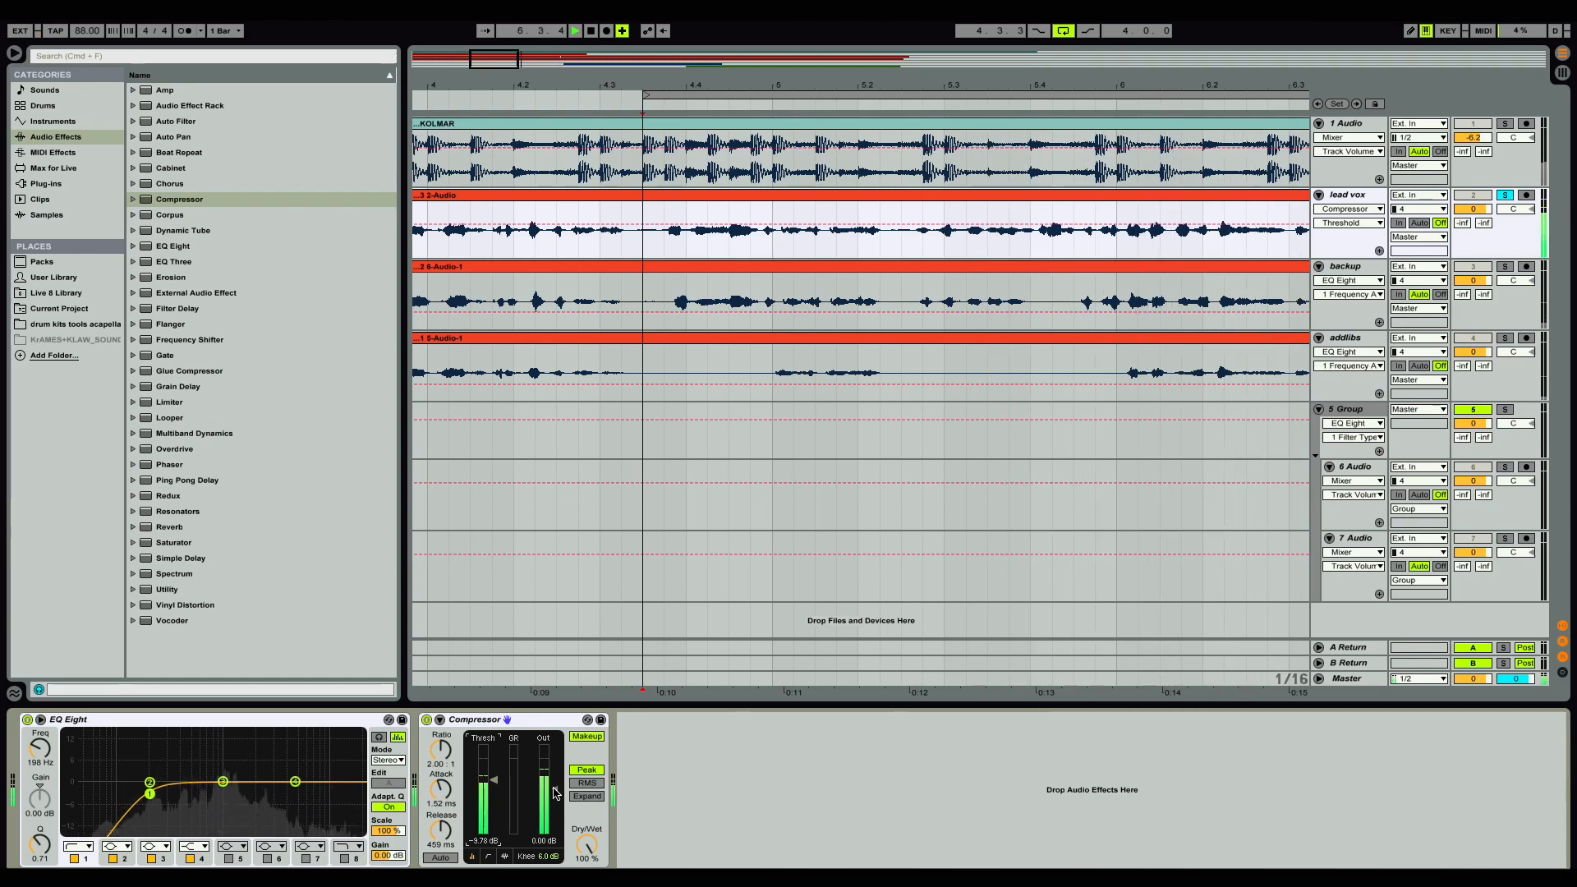
{"action": "left_click_drag", "start_coordinate": [739, 86], "coordinate": [684, 85]}
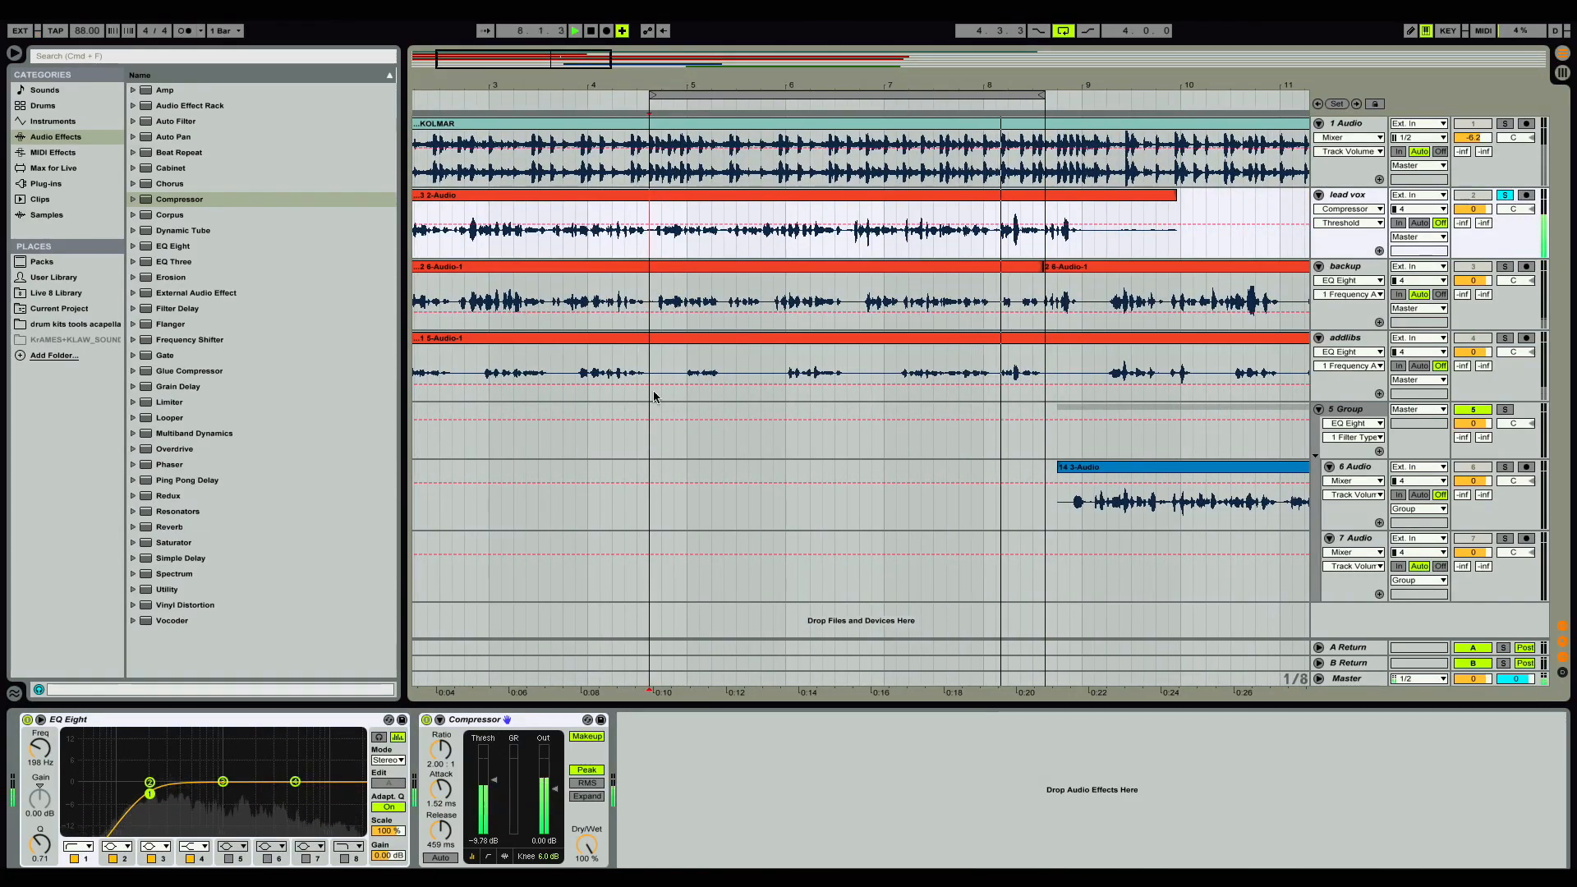
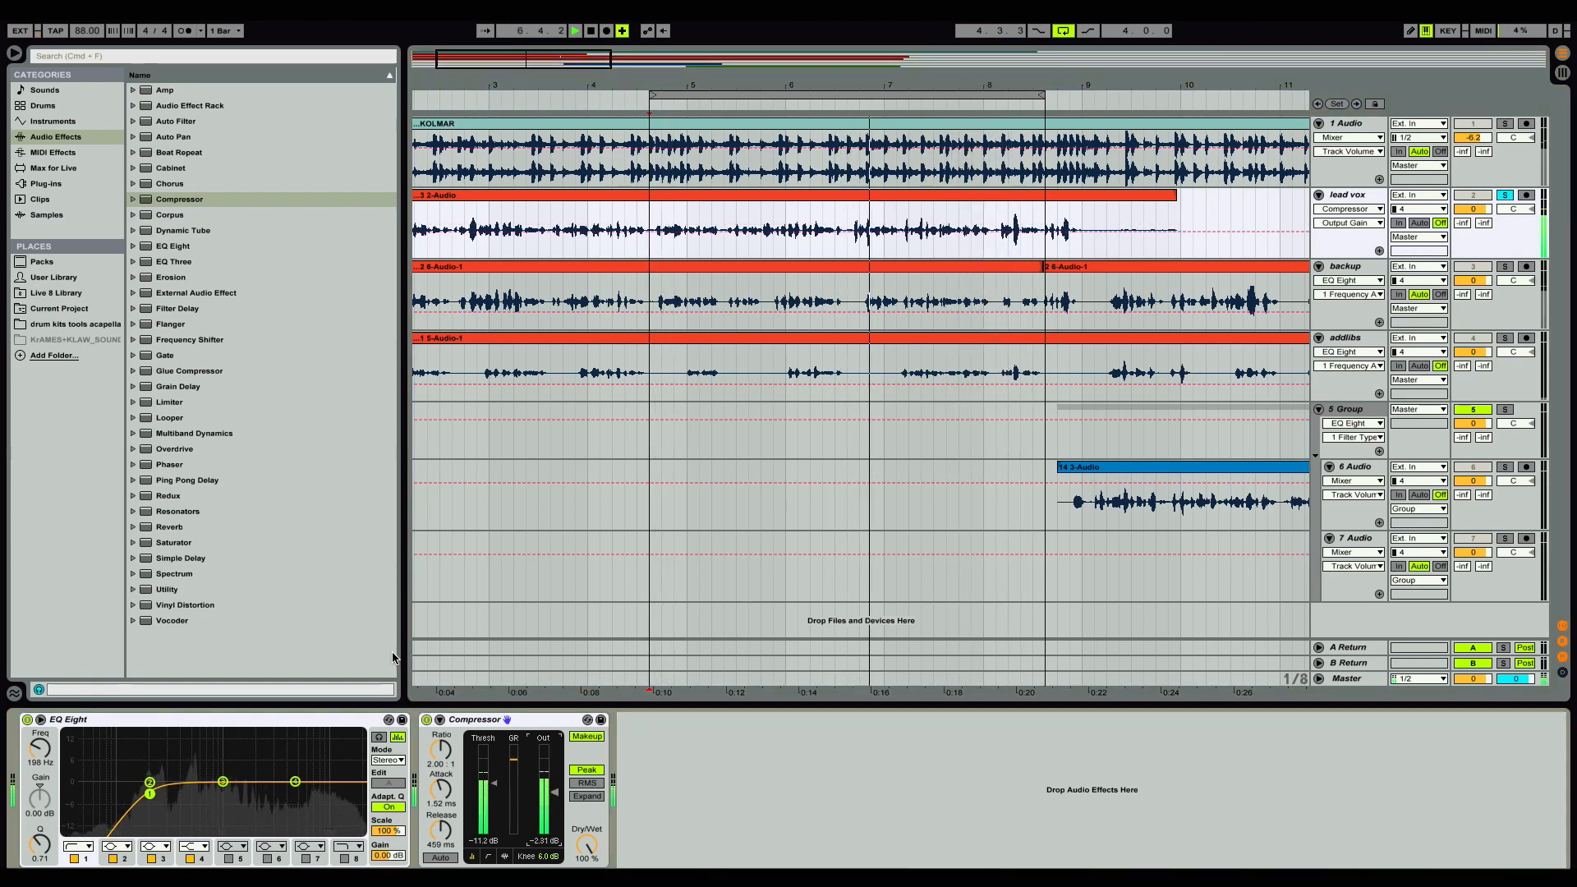
Compare the playing lead vox with its Compressor switched off and on, leaving it on and stopping playback.
{"action": "left_click", "coordinate": [427, 720]}
{"action": "left_click", "coordinate": [427, 721]}
{"action": "left_click", "coordinate": [426, 720]}
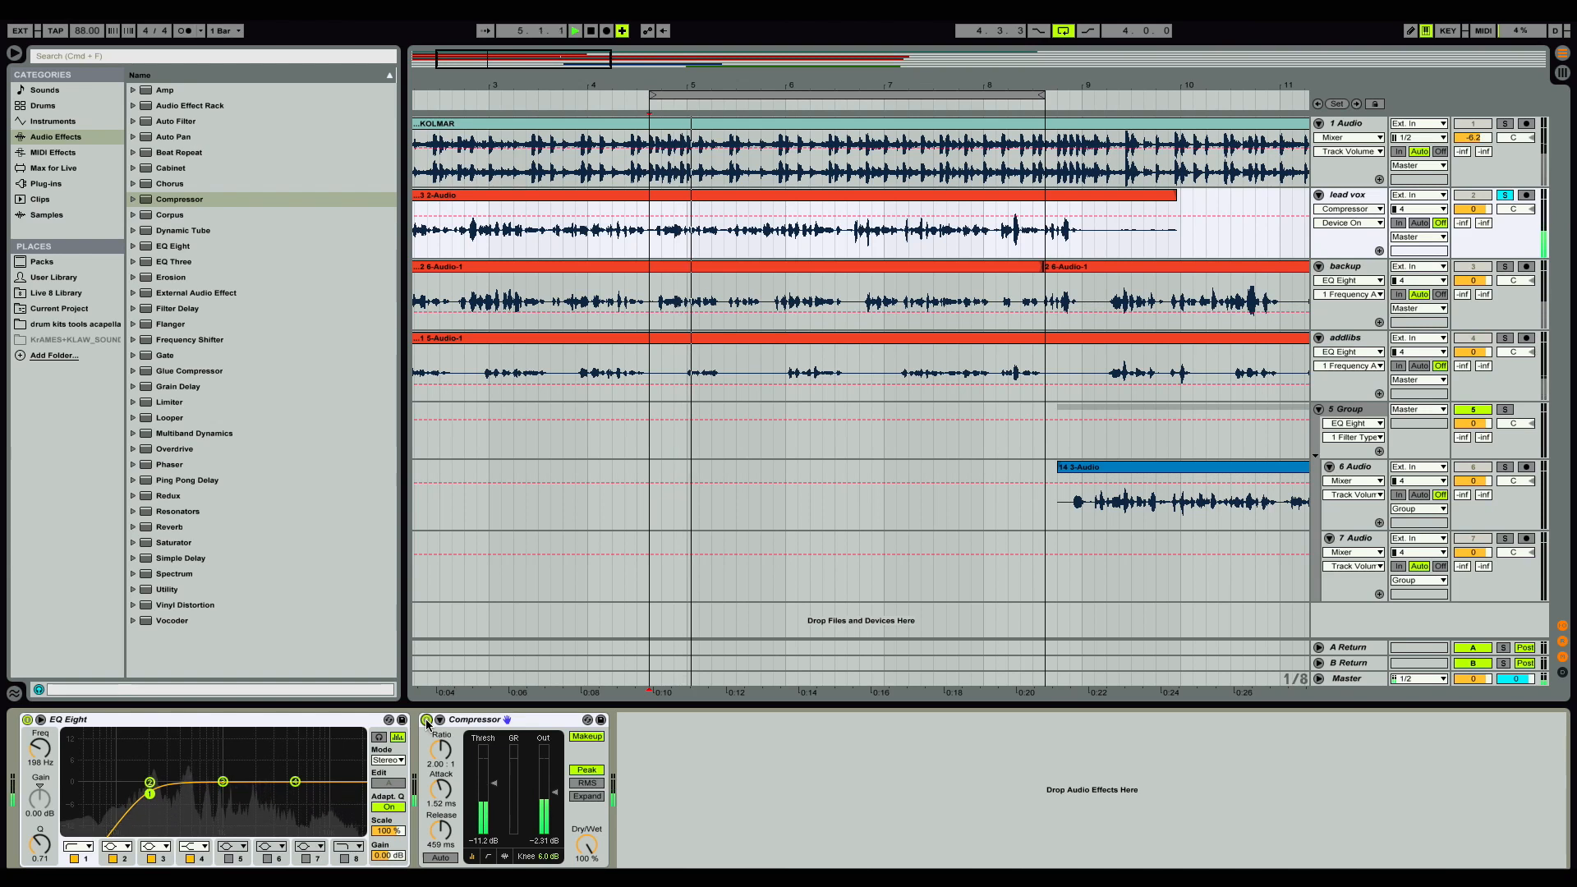
{"action": "left_click", "coordinate": [426, 720]}
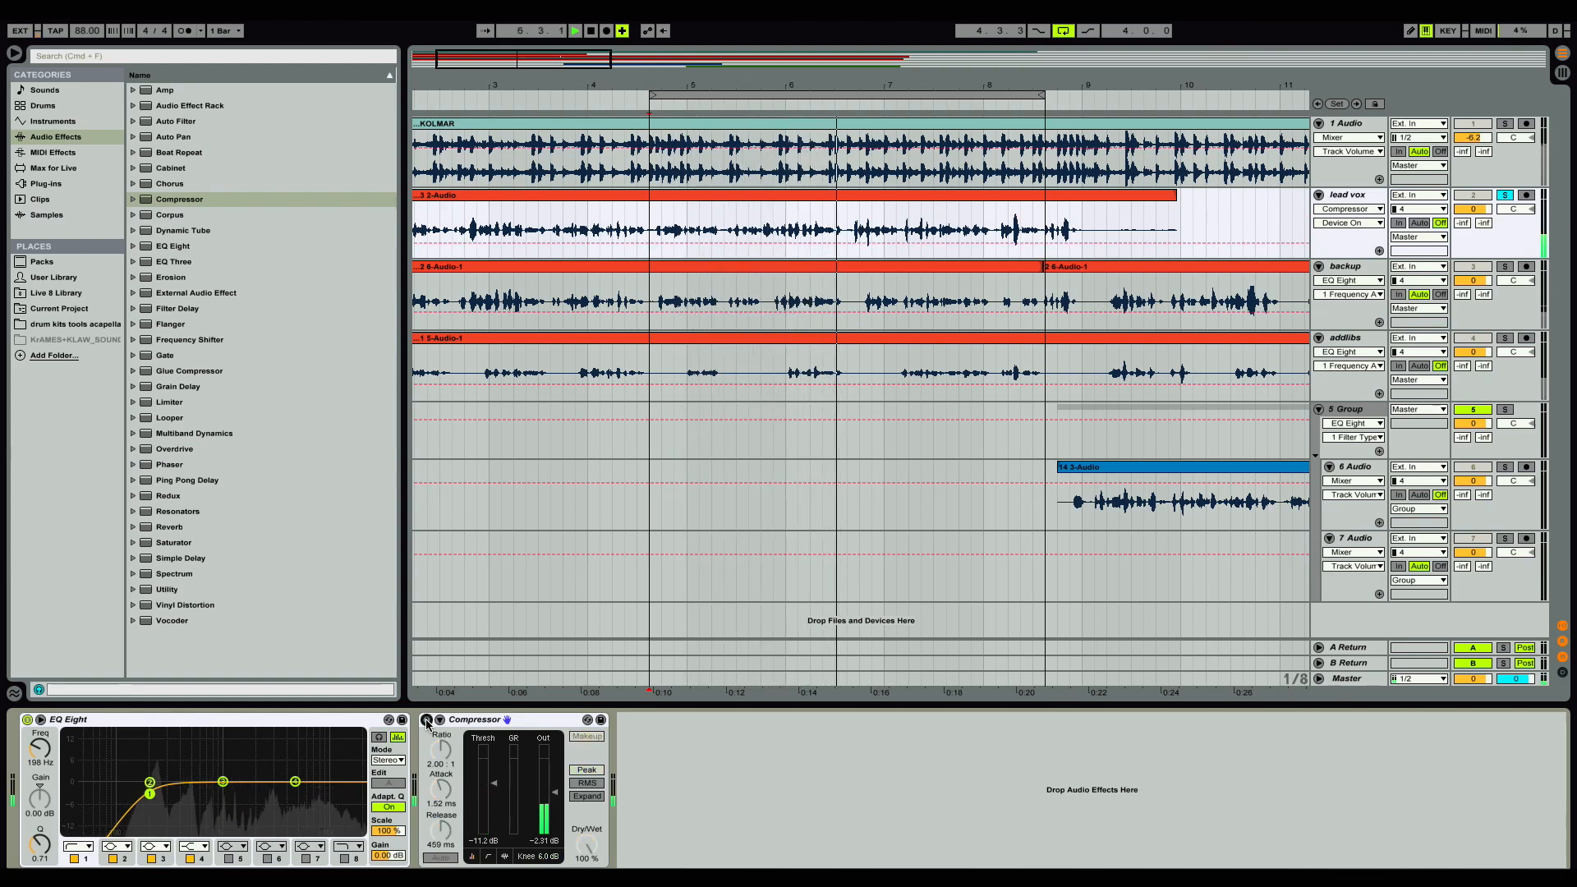
{"action": "left_click", "coordinate": [427, 720]}
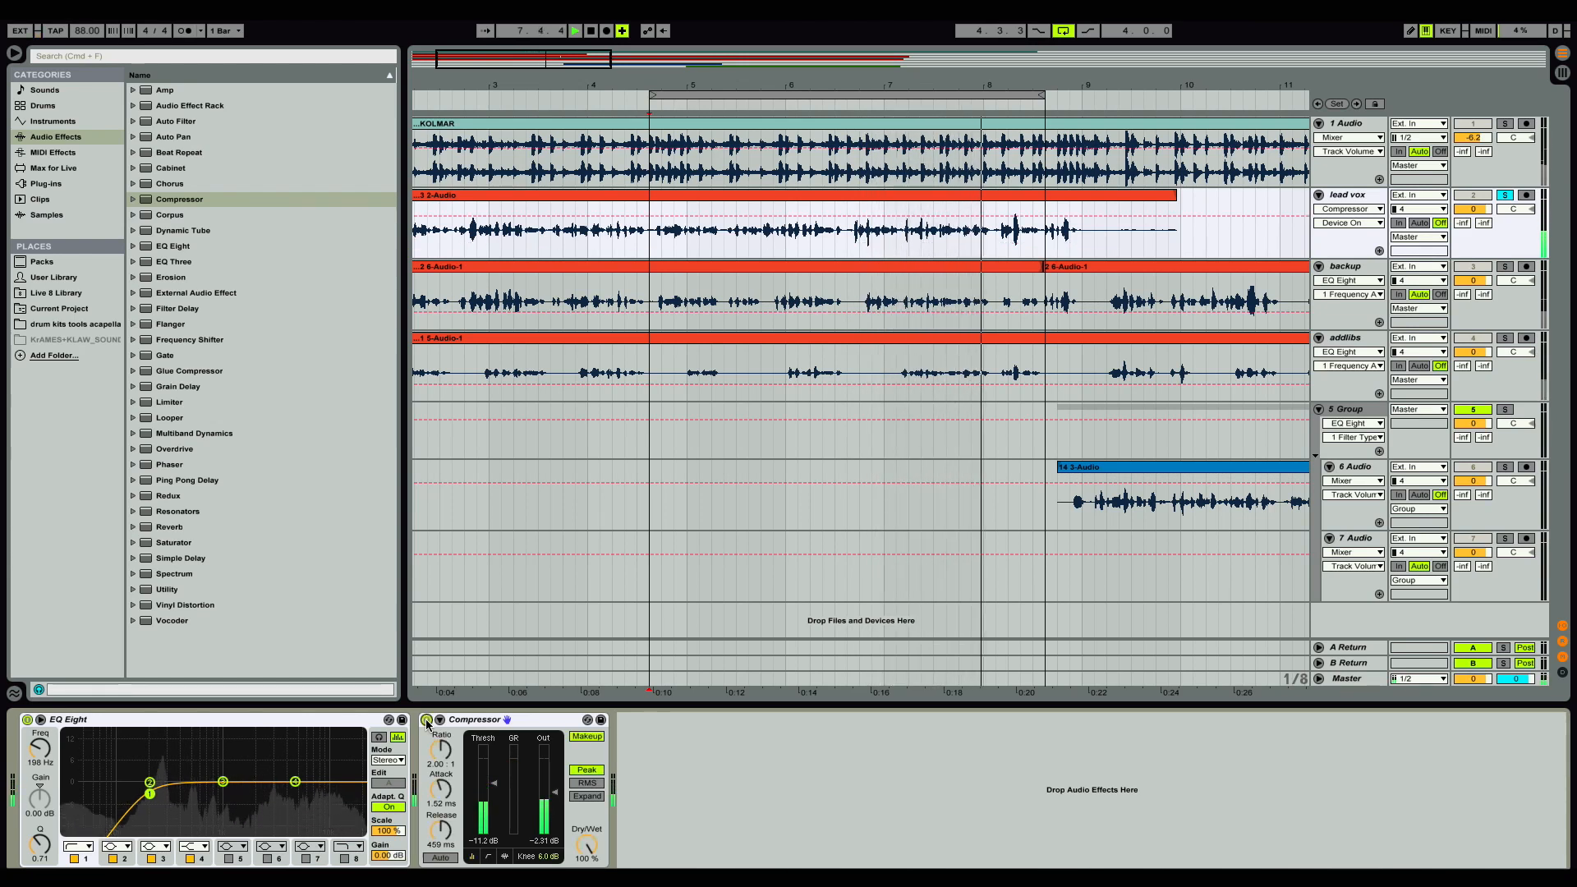
{"action": "left_click", "coordinate": [426, 720]}
{"action": "left_click", "coordinate": [427, 720]}
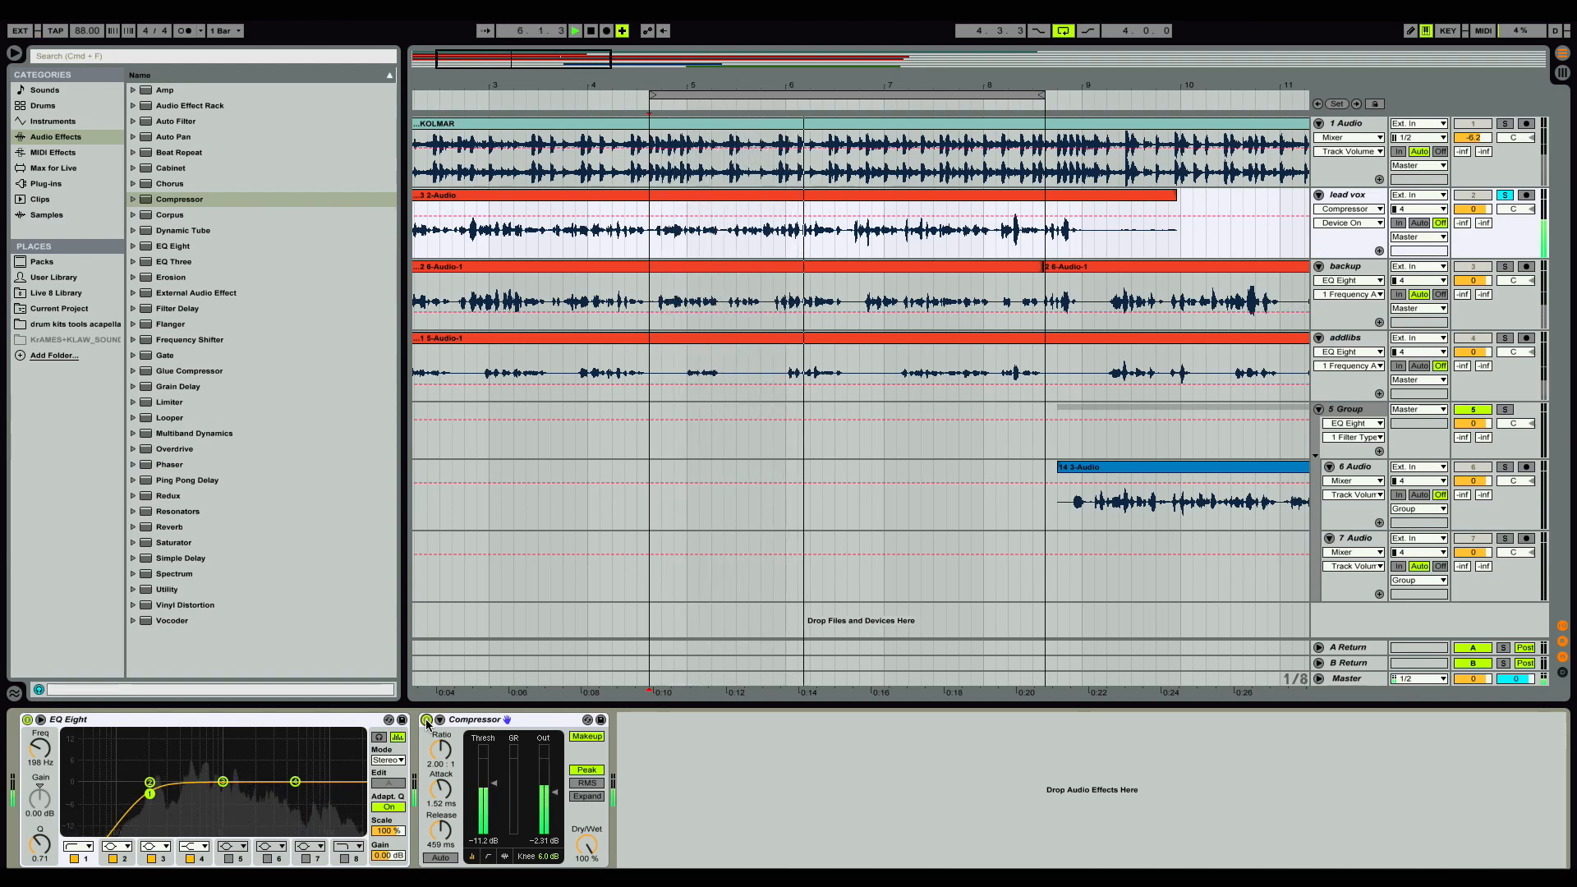
{"action": "key", "text": "space"}
Solo the backup track as well and add a Compressor after its EQ Eight.
{"action": "left_click", "coordinate": [345, 720]}
{"action": "left_click", "coordinate": [497, 720], "text": "shift"}
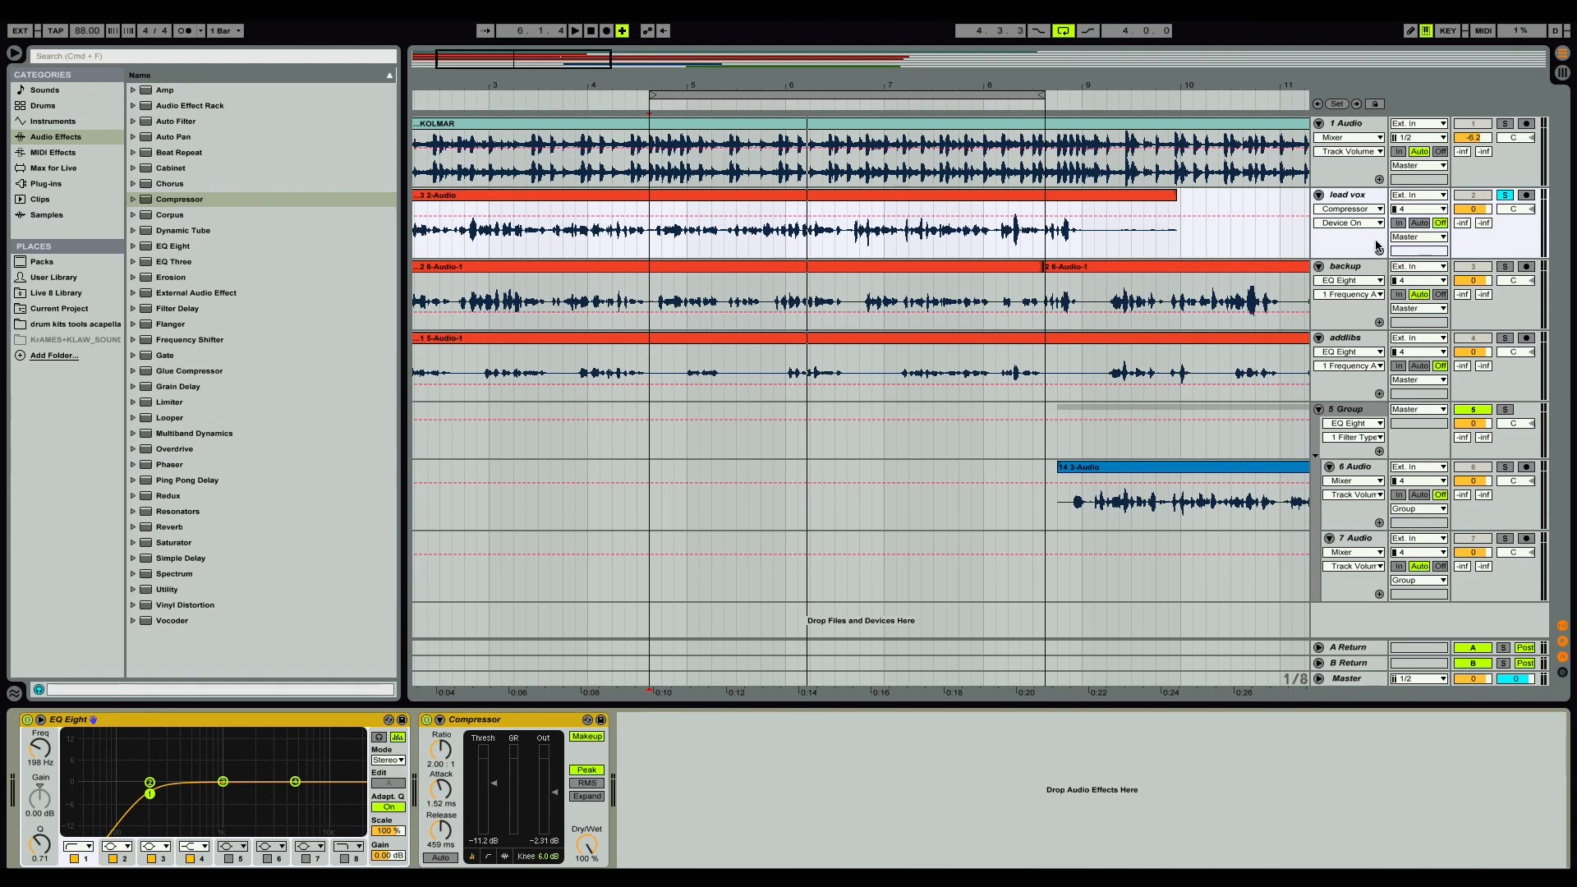
{"action": "left_click", "coordinate": [1347, 268]}
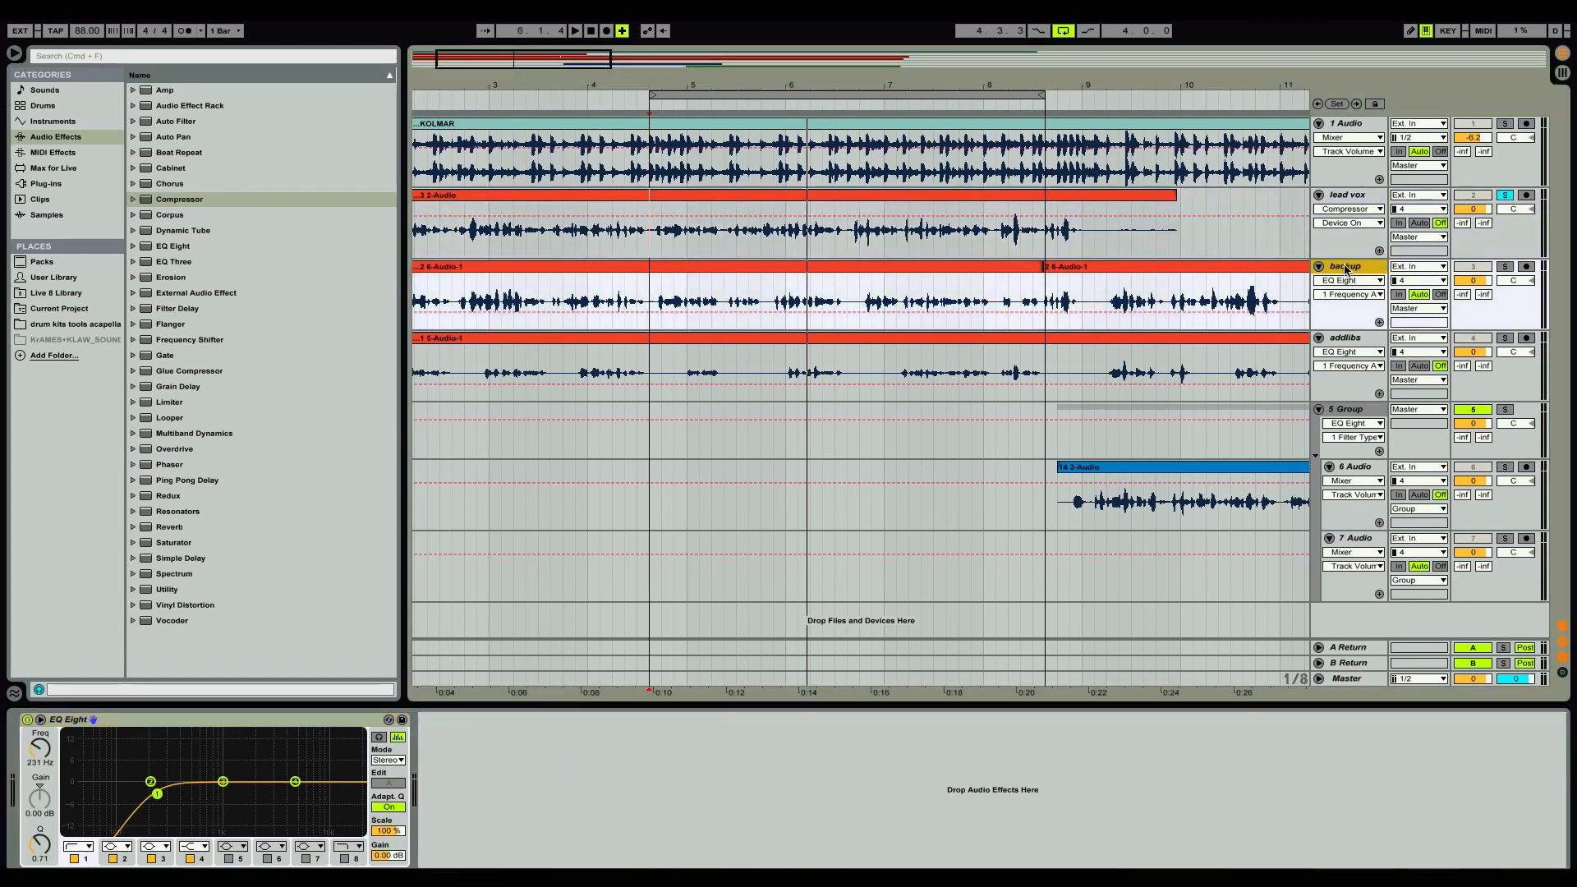
{"action": "left_click", "coordinate": [1351, 345]}
{"action": "left_click", "coordinate": [1362, 271]}
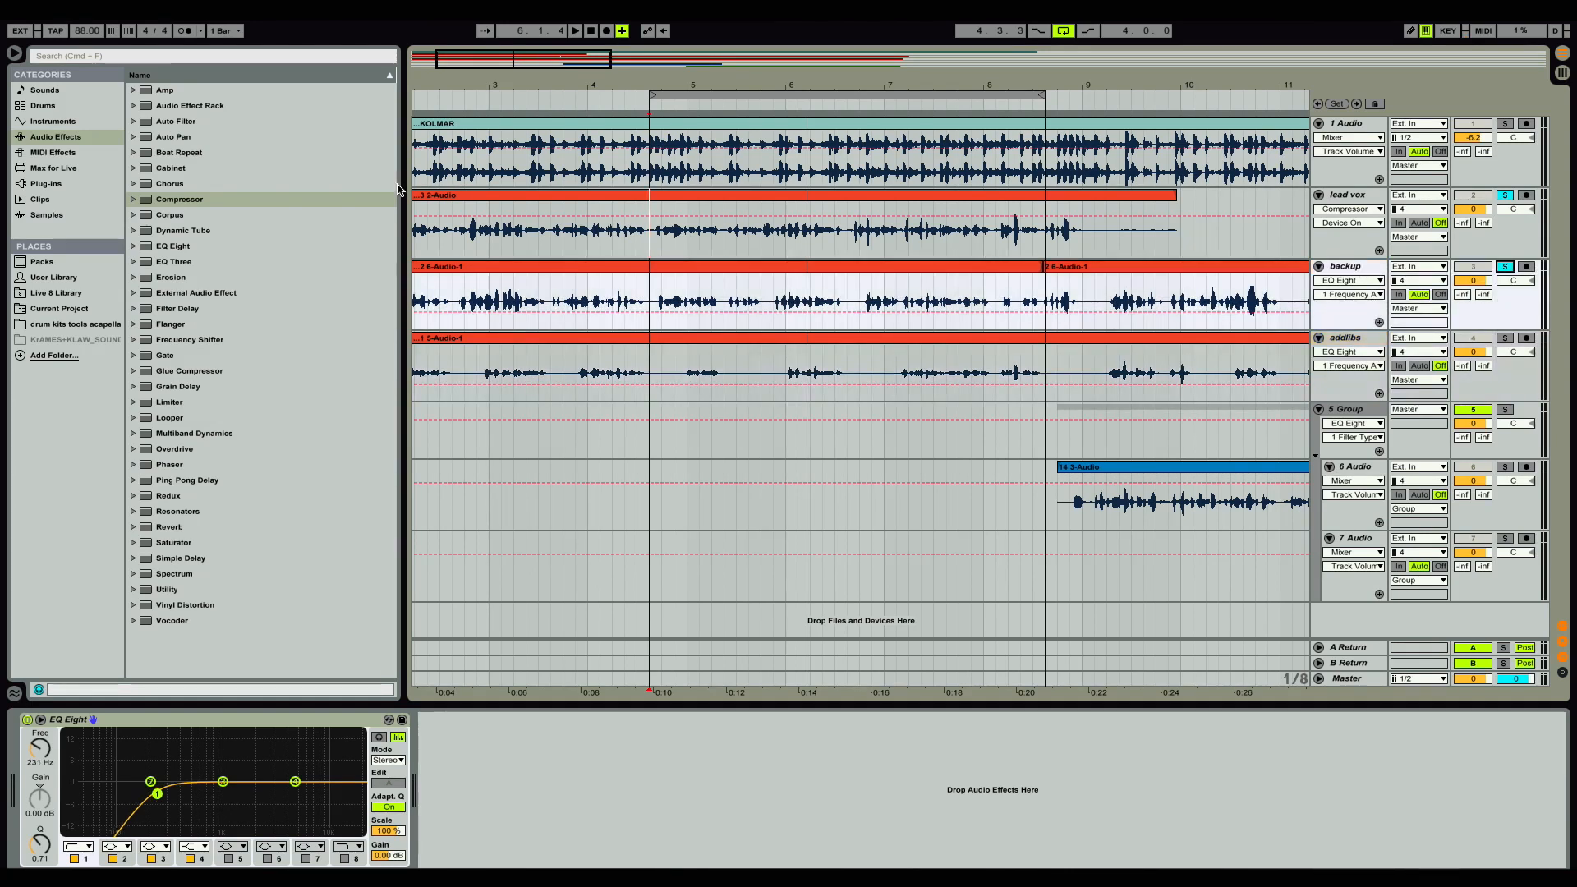
{"action": "left_click", "coordinate": [169, 199]}
{"action": "left_click_drag", "start_coordinate": [484, 775], "coordinate": [503, 776]}
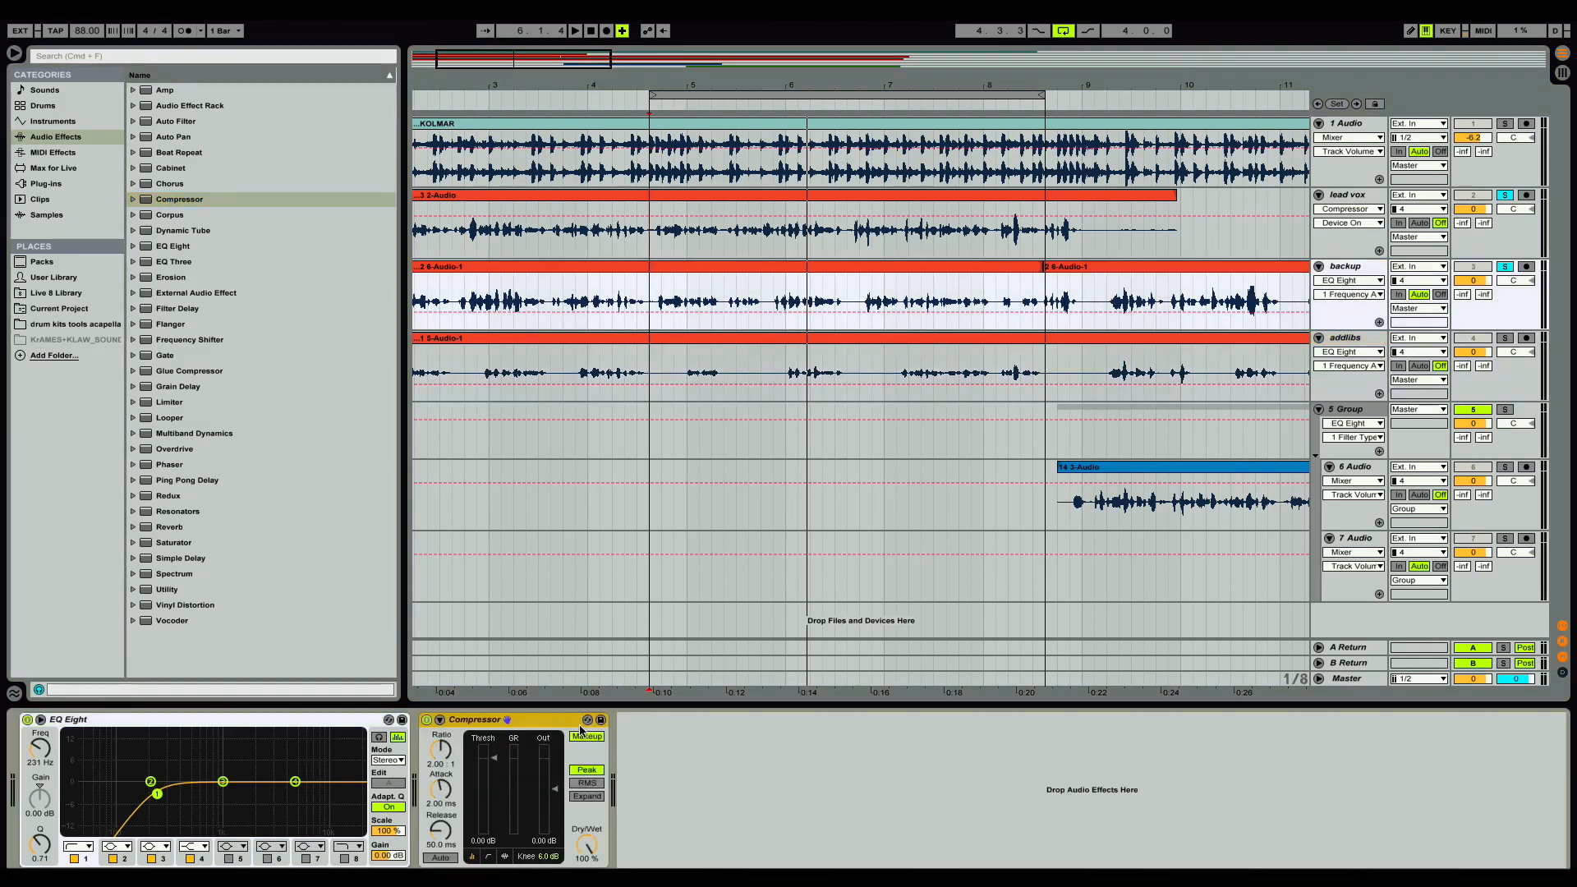
Play only the backup track from 4.3.3 and set its Compressor ratio to 4.06:1, attack to 2.19 ms and release to 753 ms.
{"action": "left_click", "coordinate": [1354, 272]}
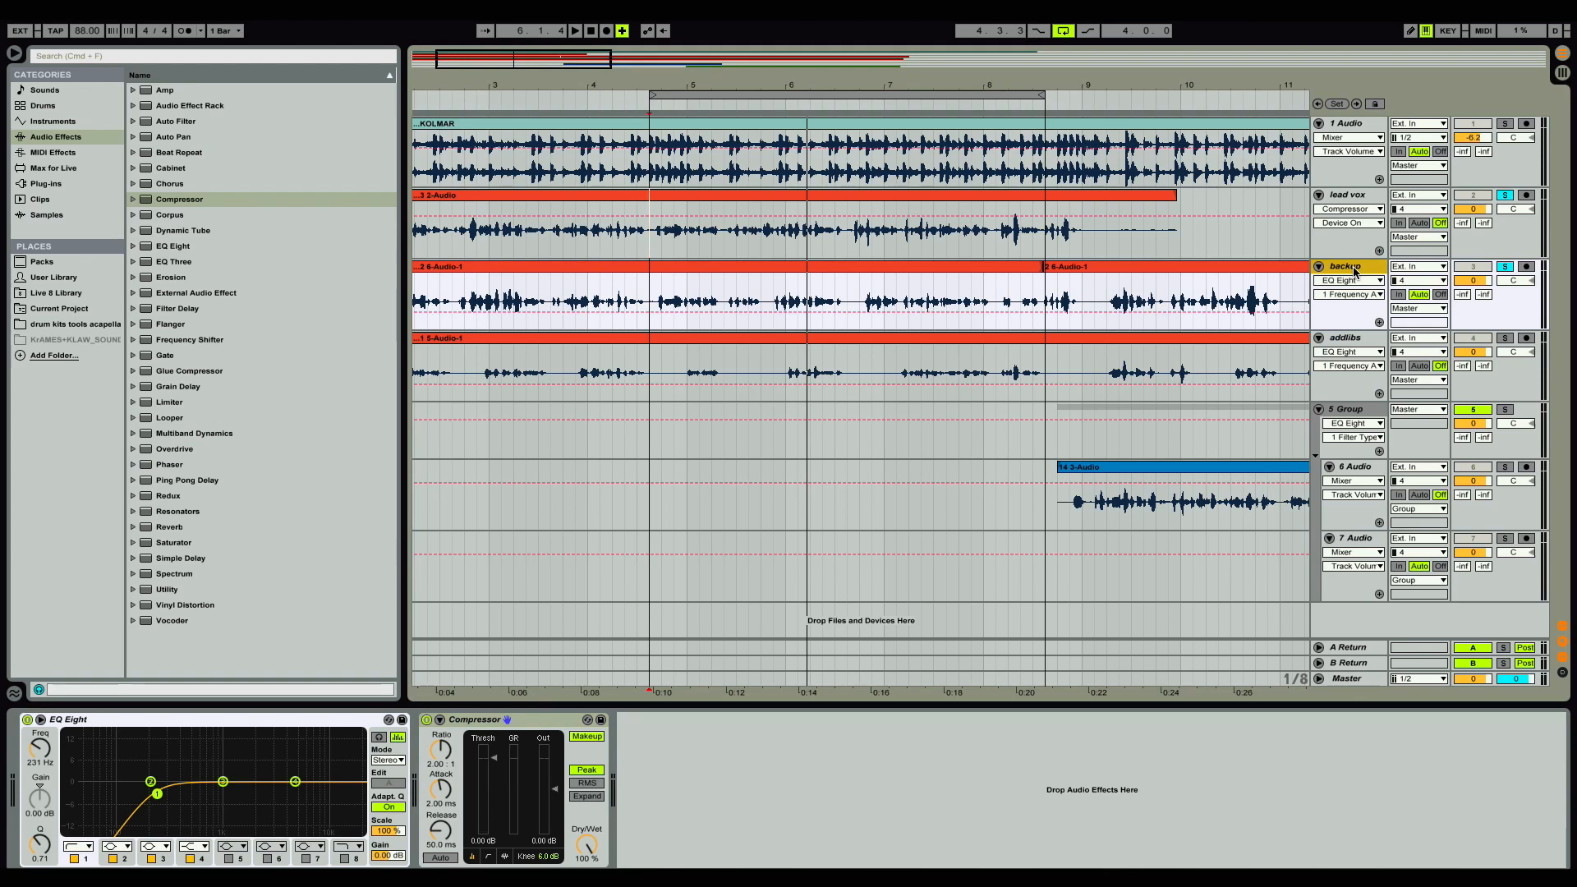
{"action": "left_click", "coordinate": [651, 307]}
{"action": "key", "text": "space"}
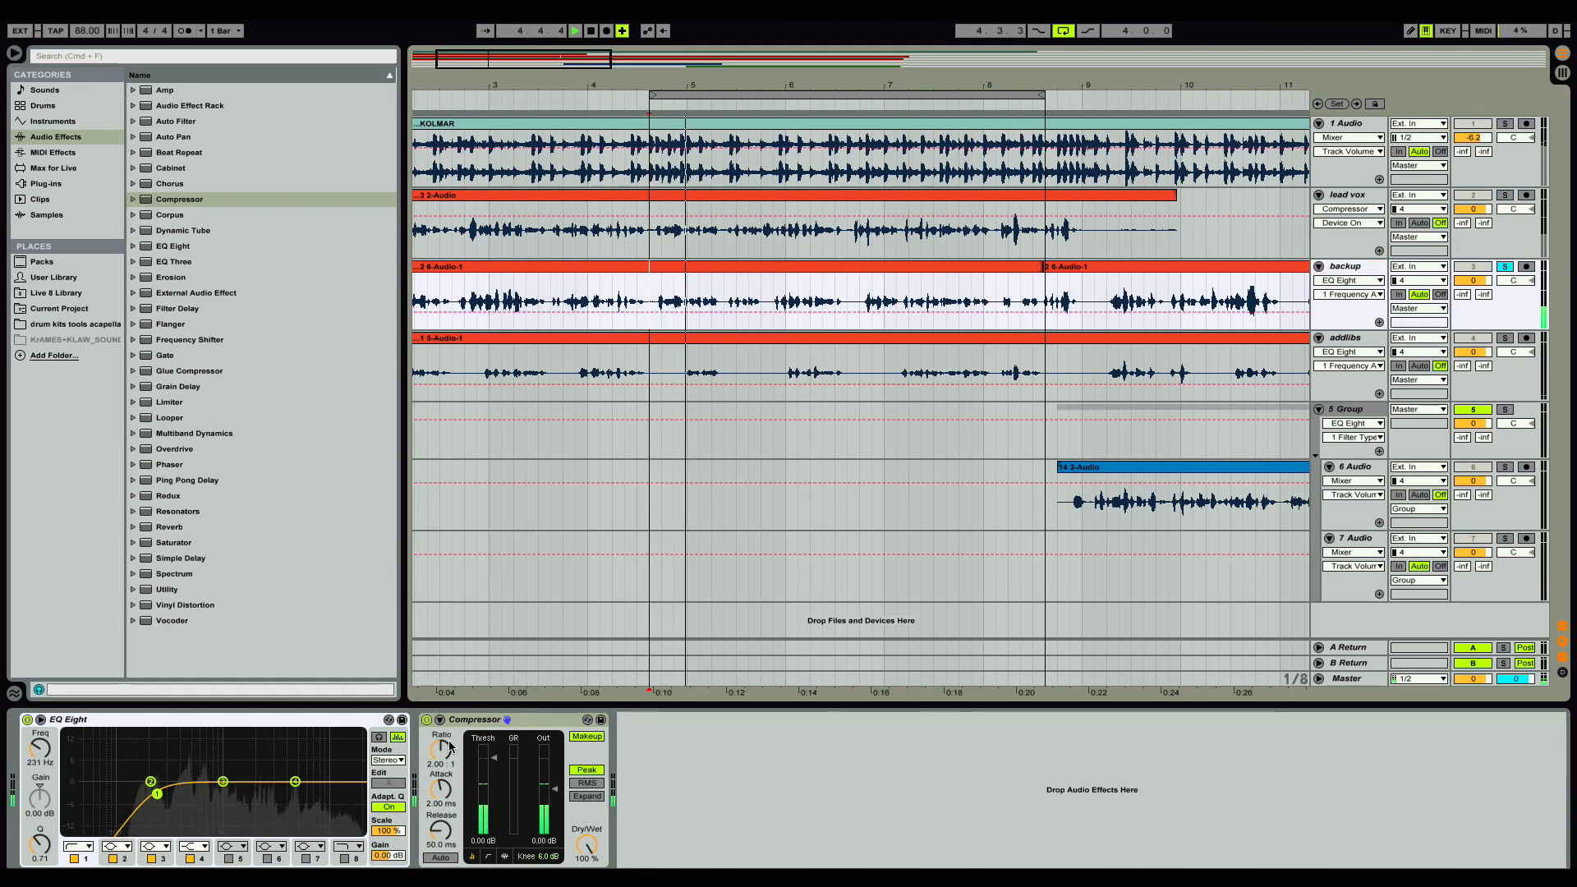
{"action": "left_click_drag", "start_coordinate": [435, 801], "coordinate": [438, 833]}
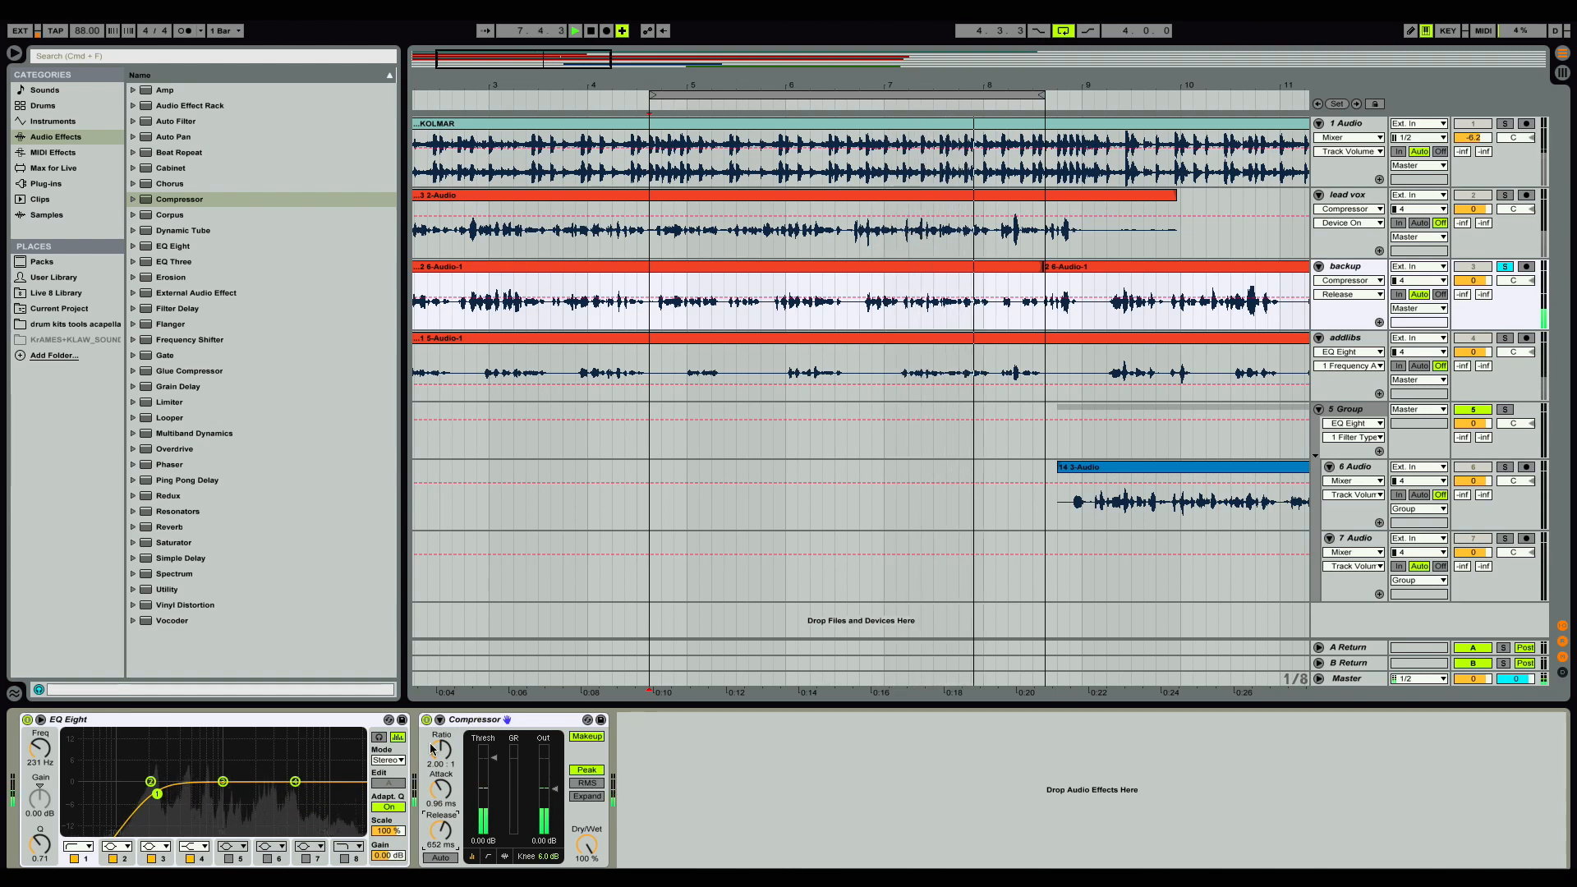
{"action": "left_click_drag", "start_coordinate": [441, 750], "coordinate": [441, 725]}
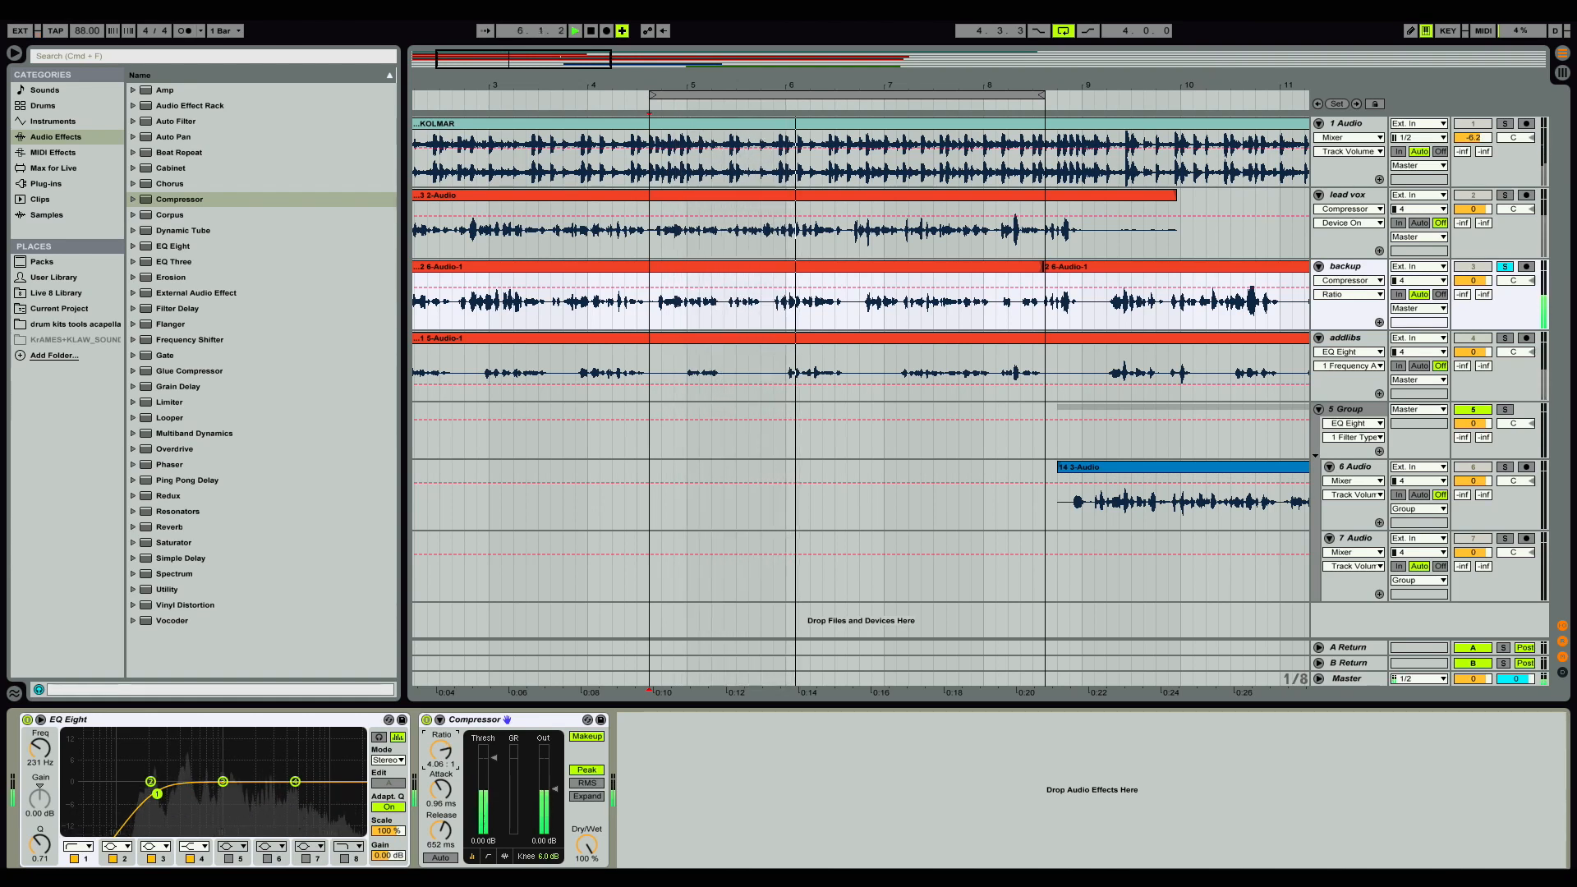
{"action": "left_click_drag", "start_coordinate": [441, 727], "coordinate": [441, 723]}
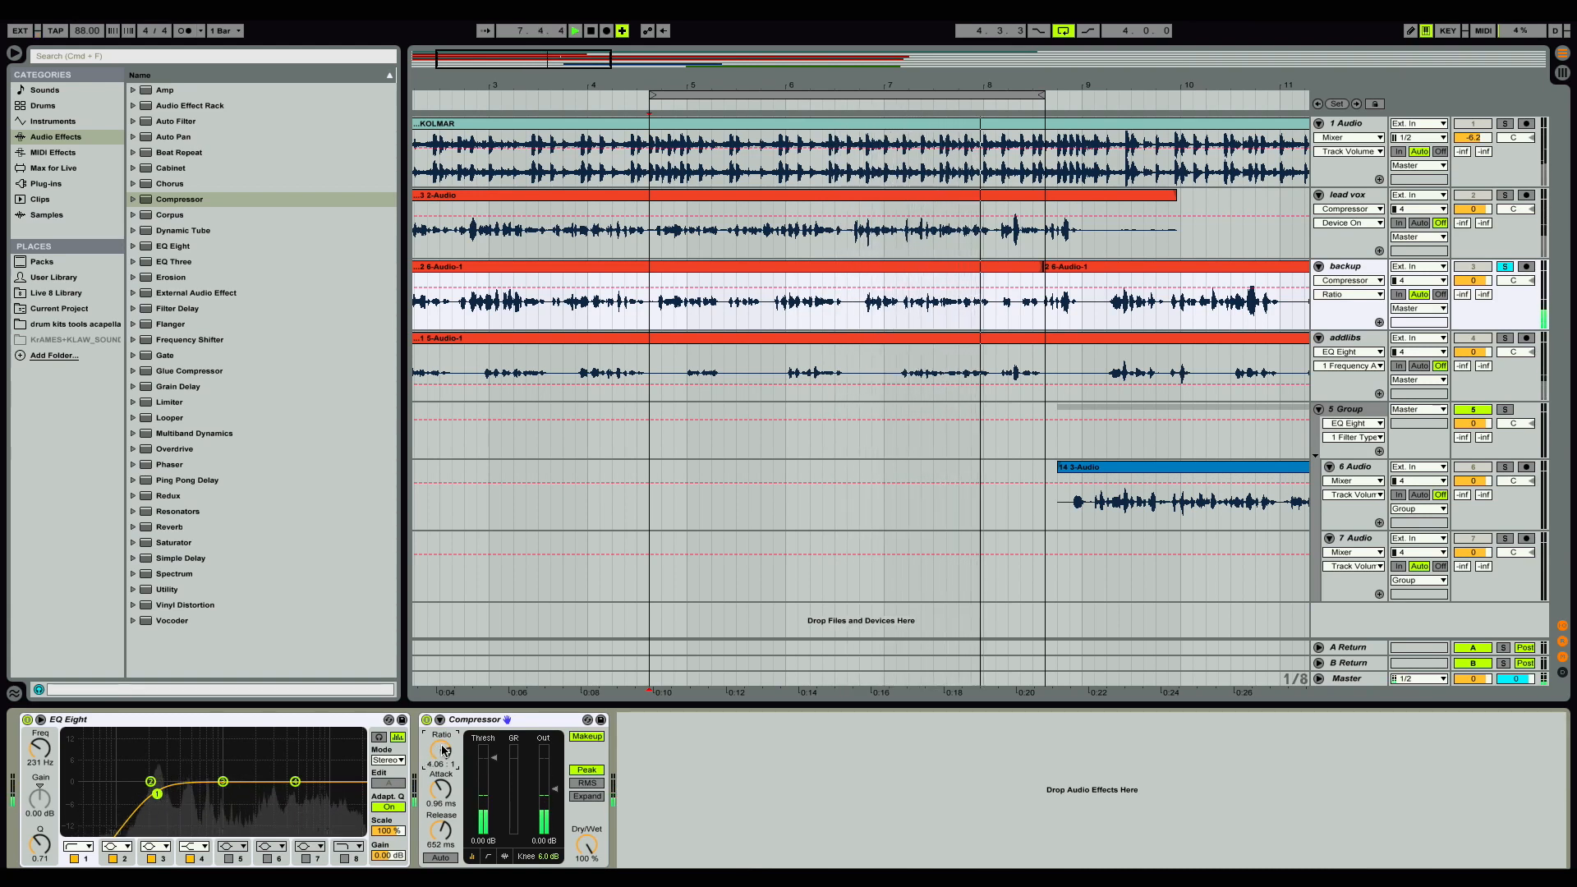
{"action": "left_click_drag", "start_coordinate": [436, 788], "coordinate": [439, 827]}
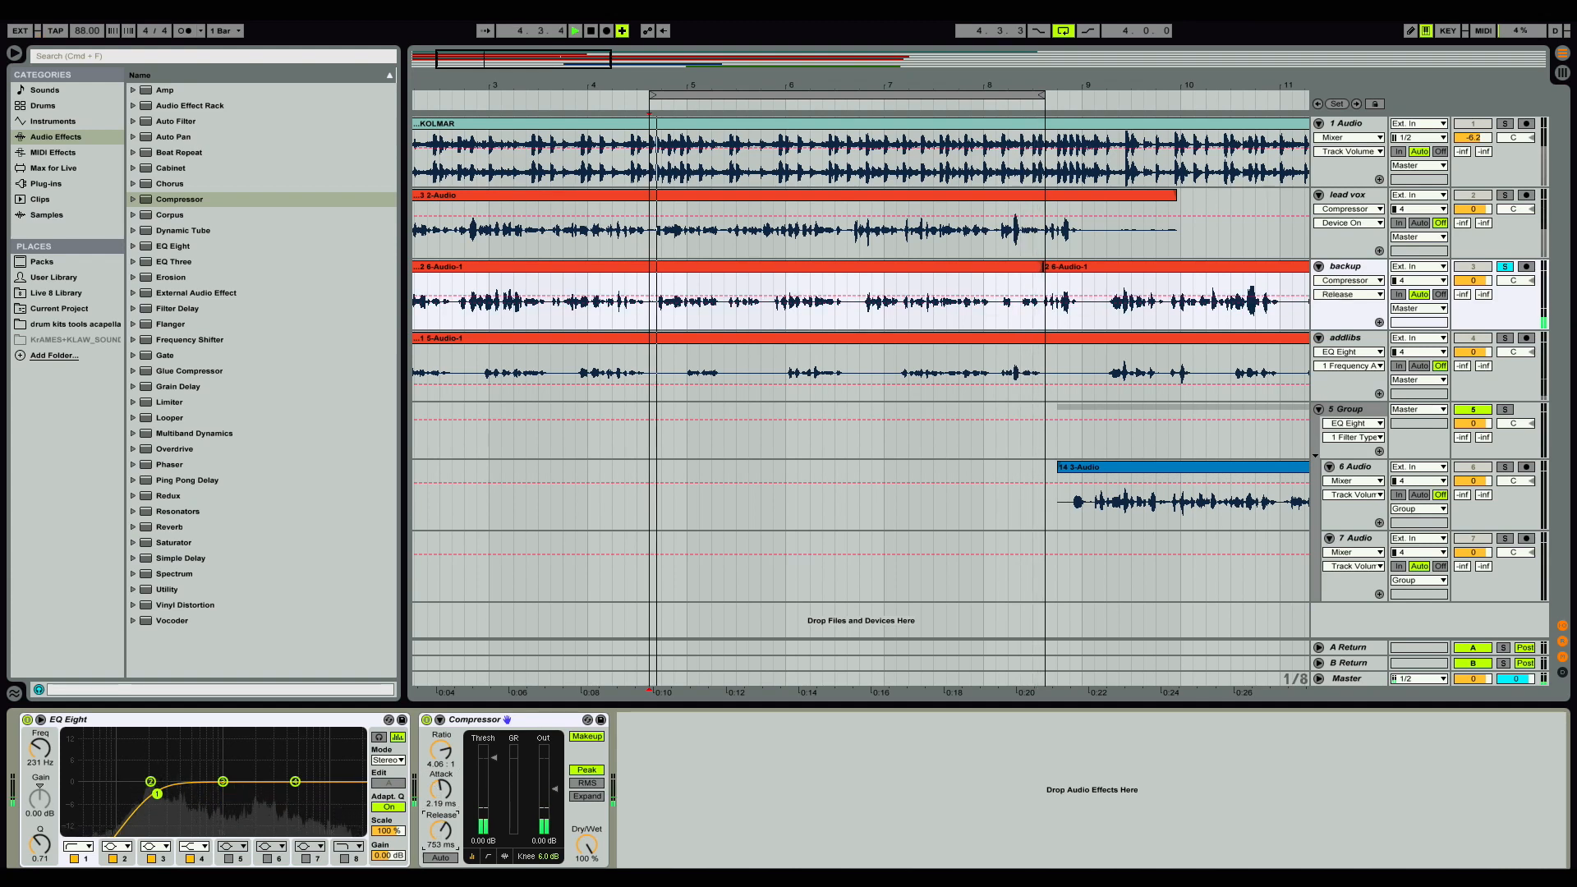
Set the backup Compressor threshold to -10.5 dB and output to -4.29 dB, comparing the sound with the device off and on.
{"action": "left_click_drag", "start_coordinate": [489, 760], "coordinate": [554, 795]}
{"action": "left_click", "coordinate": [427, 720]}
{"action": "left_click", "coordinate": [426, 720]}
{"action": "left_click_drag", "start_coordinate": [494, 778], "coordinate": [494, 781]}
{"action": "left_click", "coordinate": [427, 720]}
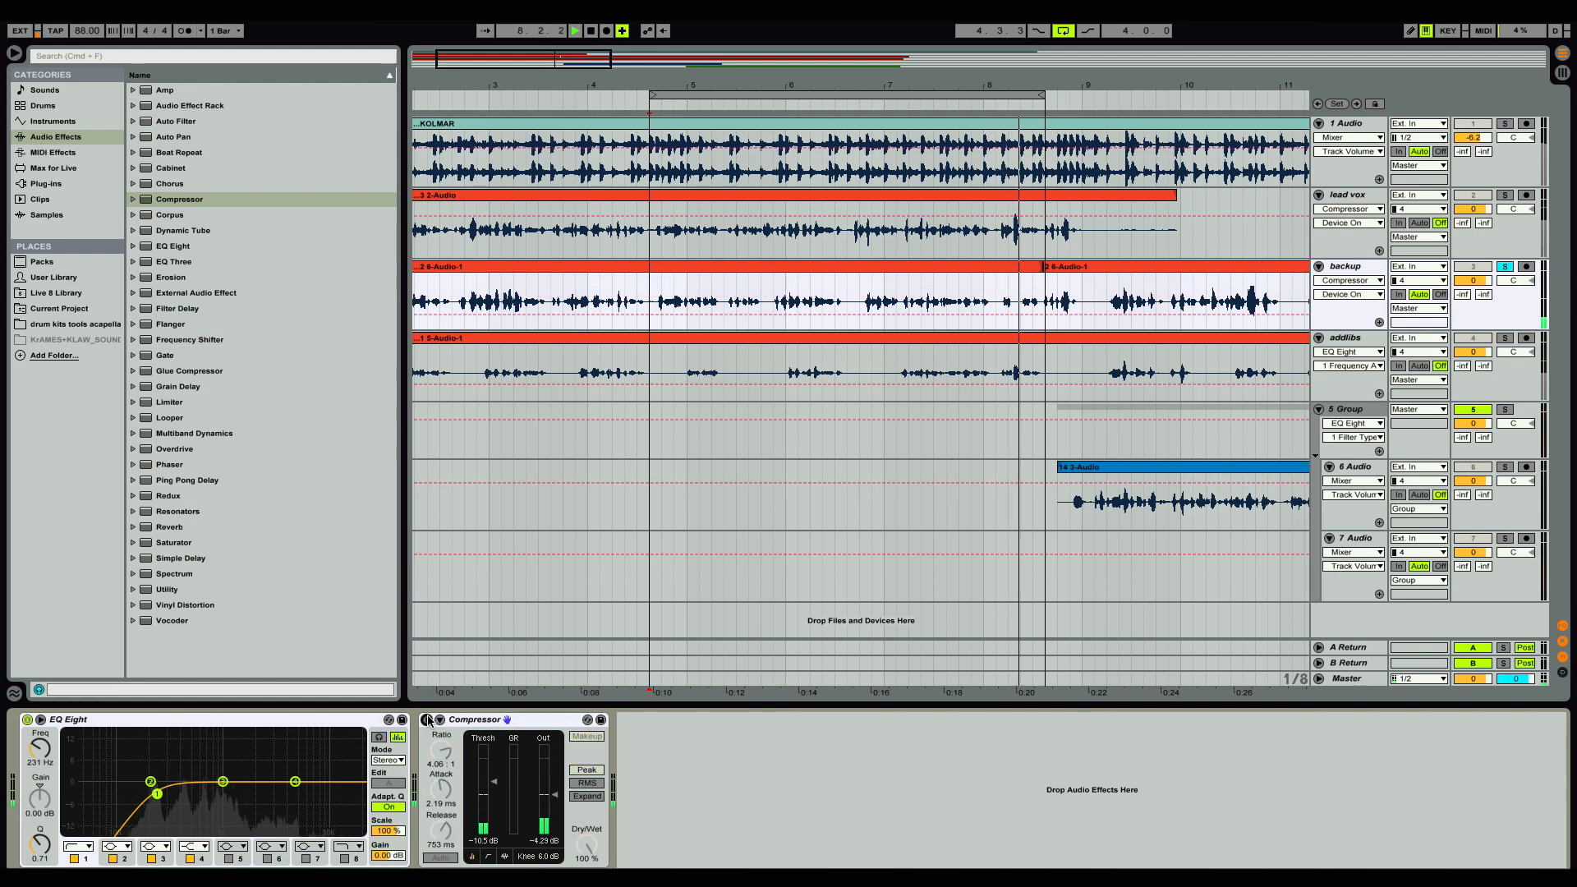
{"action": "left_click", "coordinate": [427, 720]}
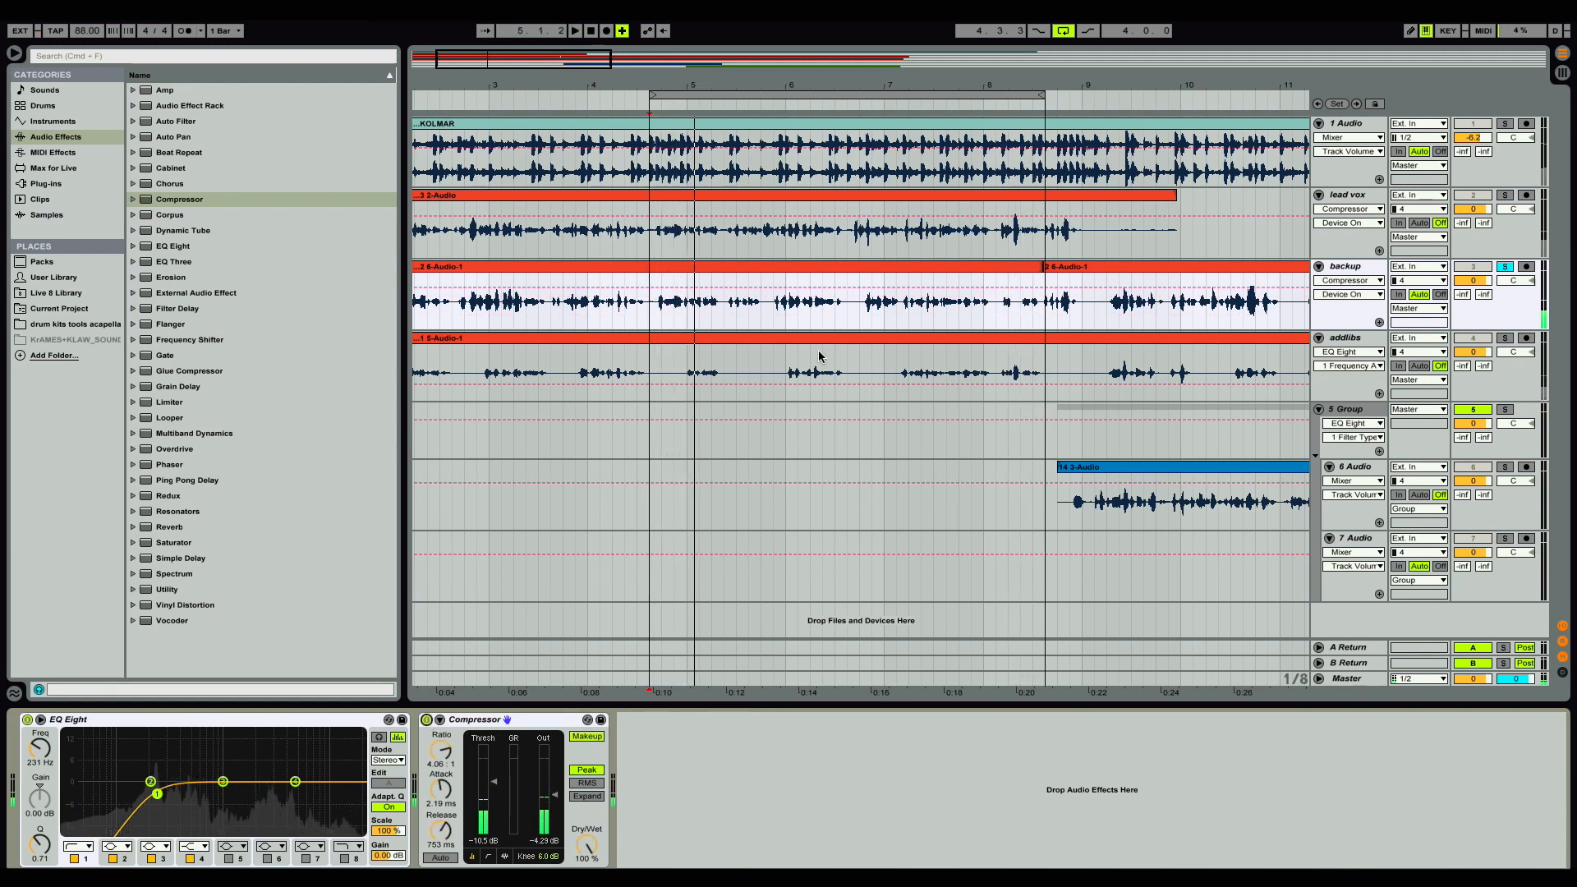
{"action": "left_click", "coordinate": [1354, 268]}
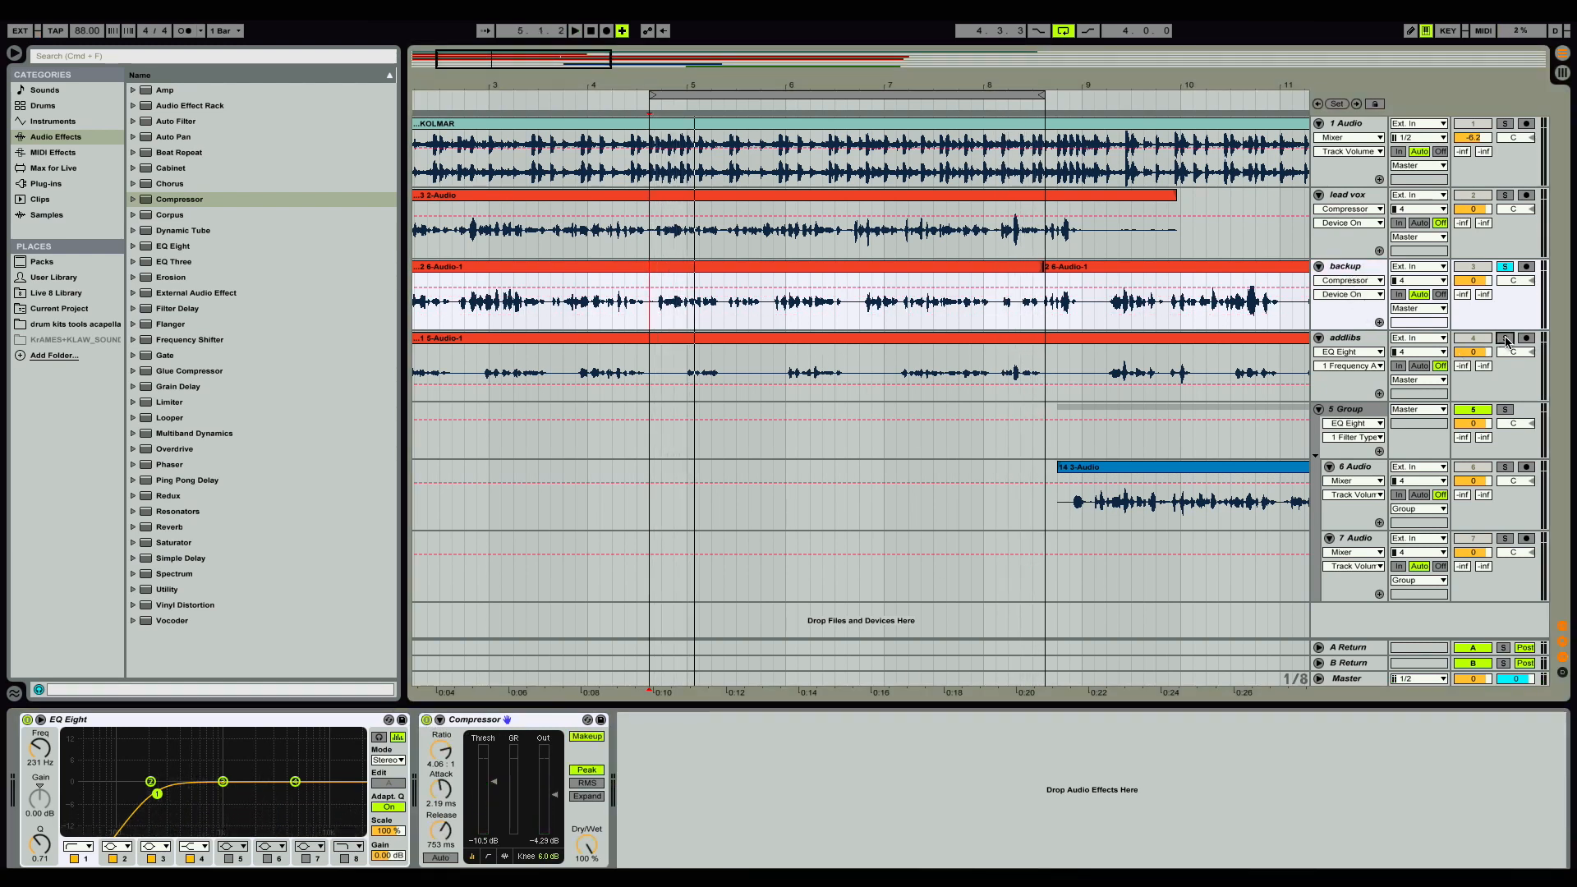
Solo the addlibs track and add a Compressor after its EQ Eight.
{"action": "left_click", "coordinate": [1344, 336]}
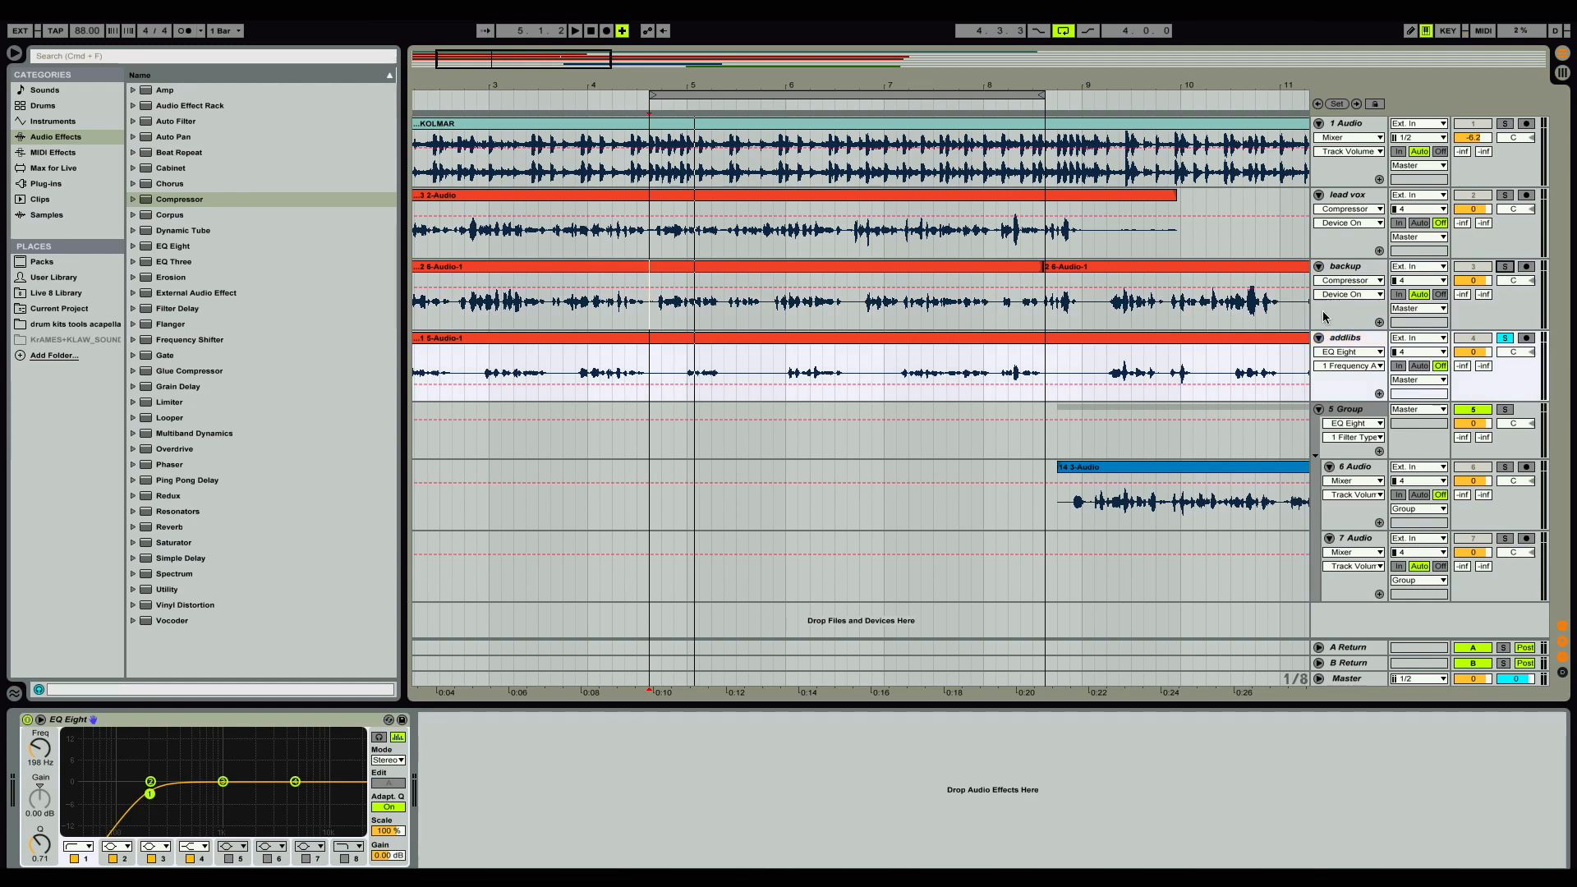
{"action": "left_click_drag", "start_coordinate": [160, 200], "coordinate": [461, 680]}
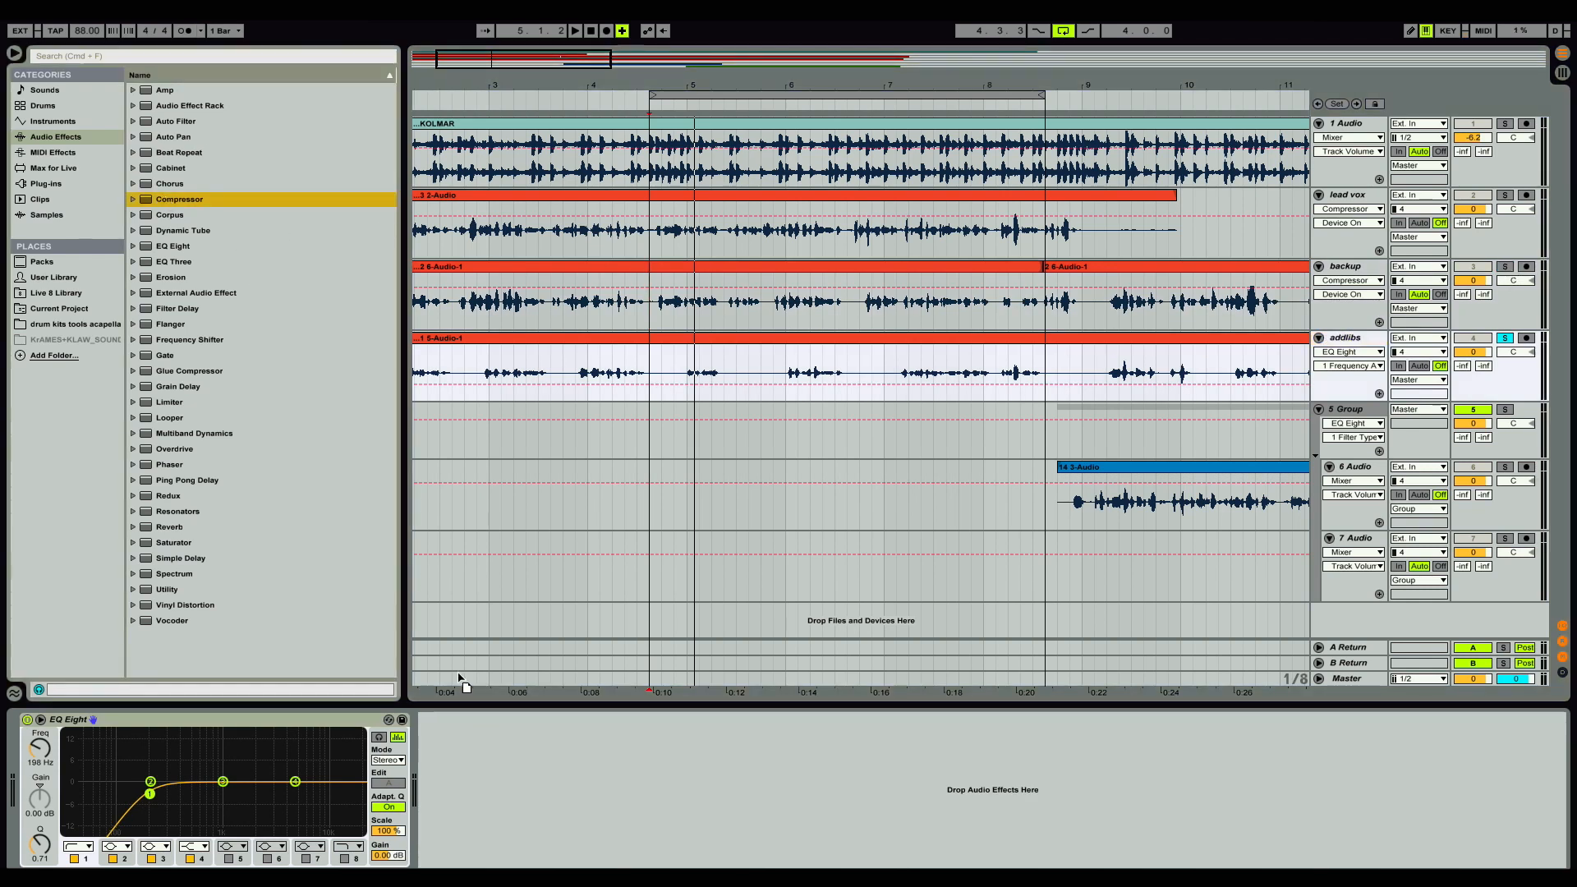
{"action": "left_click_drag", "start_coordinate": [514, 770], "coordinate": [514, 770]}
While playing only addlibs, set its Compressor ratio to 6.00:1, release to 923 ms, threshold to -7.21 dB and output to -4.29 dB.
{"action": "key", "text": "space"}
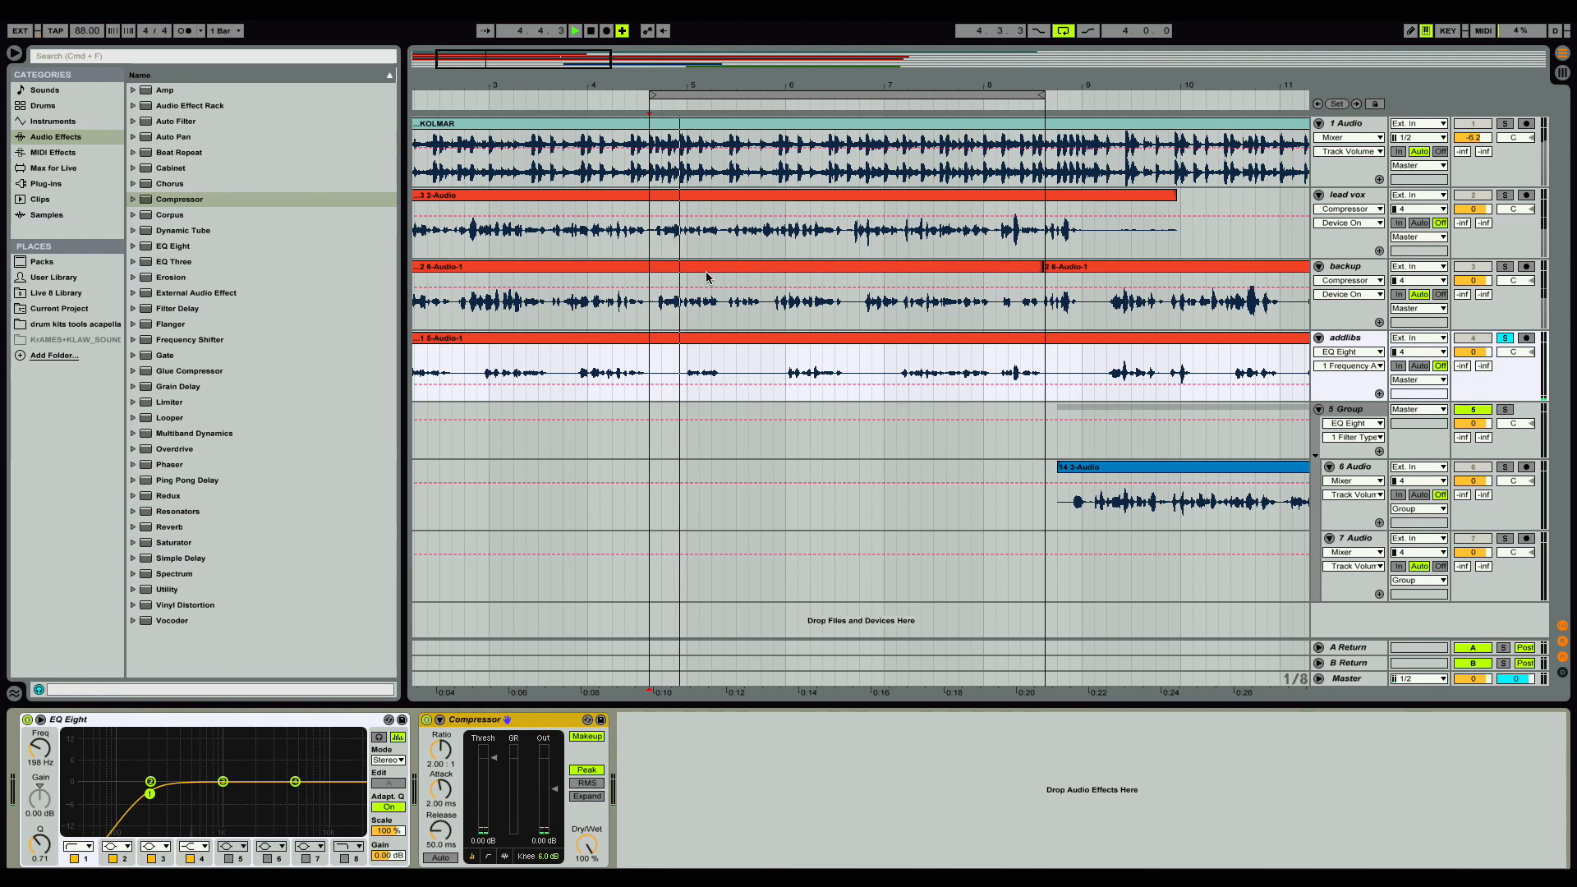
{"action": "left_click_drag", "start_coordinate": [441, 749], "coordinate": [441, 713]}
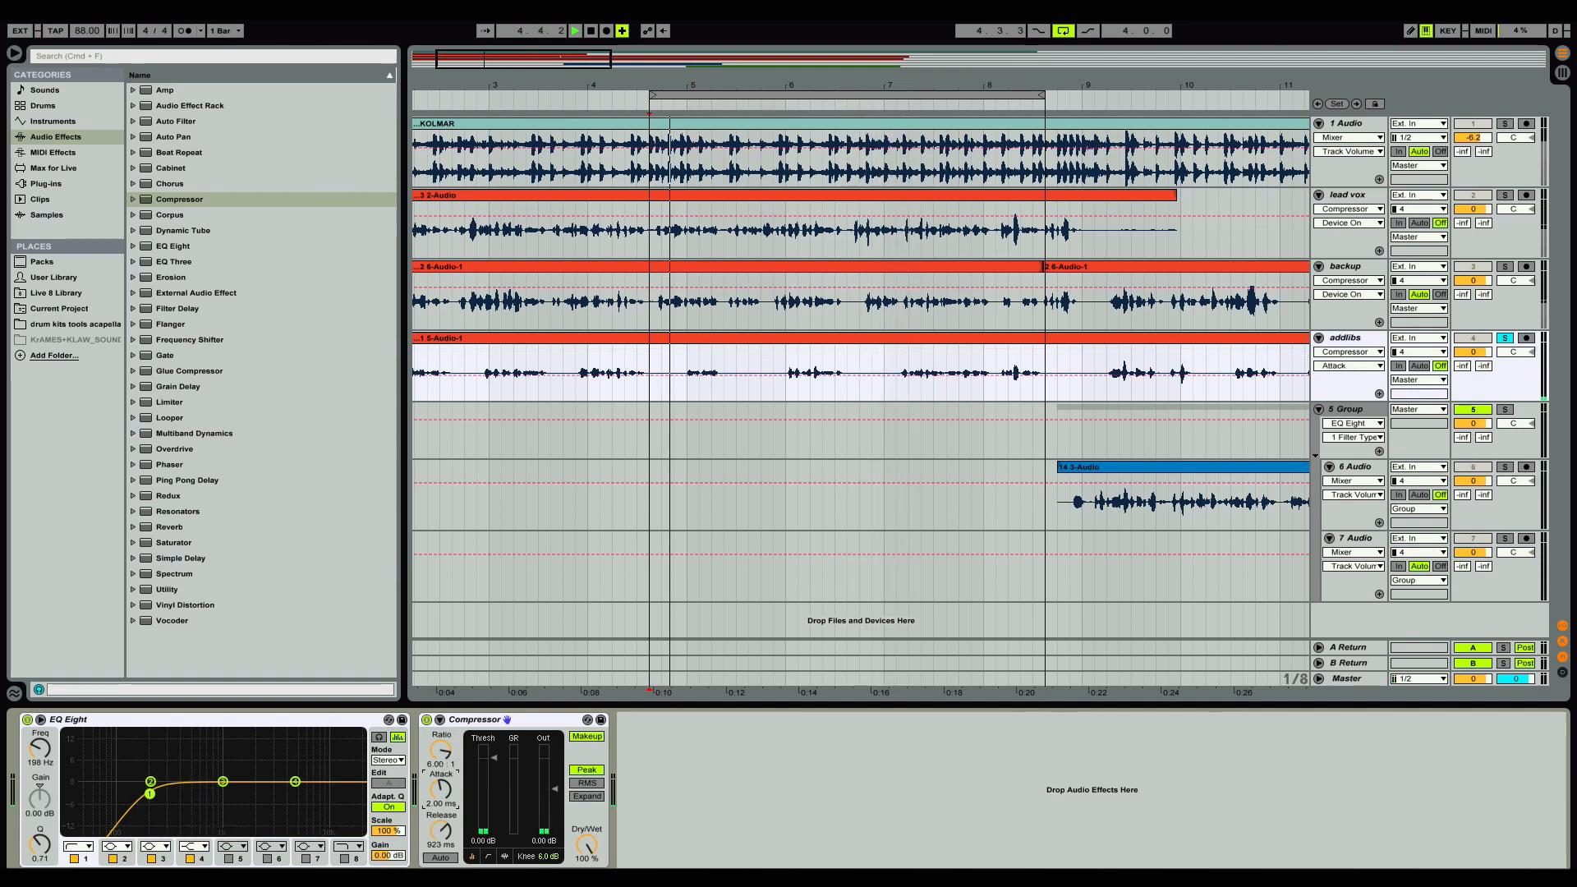
{"action": "left_click_drag", "start_coordinate": [494, 757], "coordinate": [494, 774]}
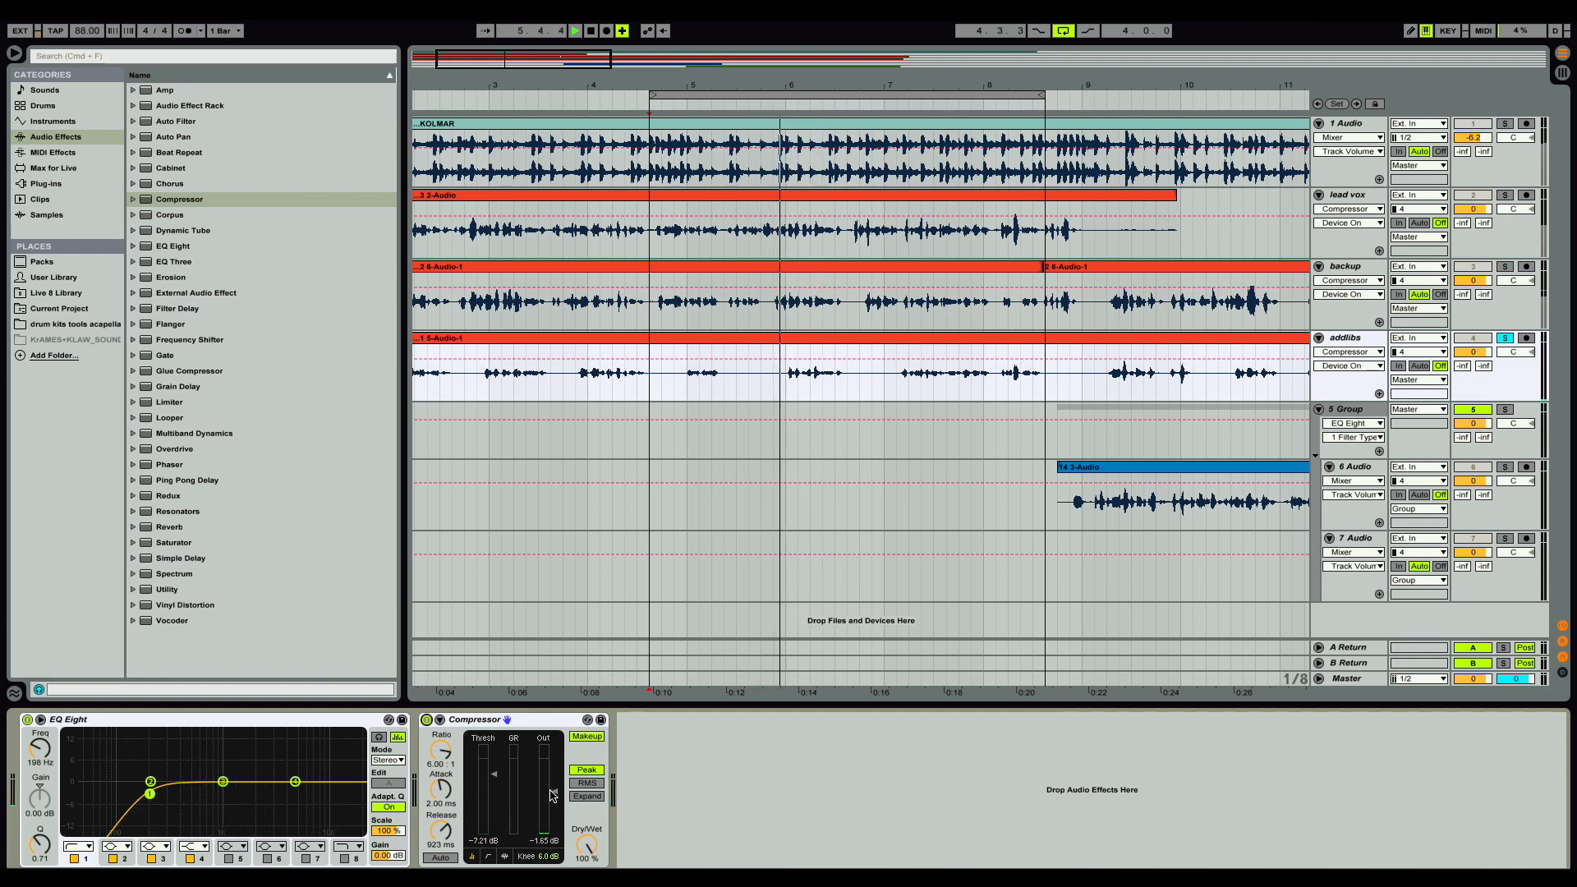
{"action": "left_click_drag", "start_coordinate": [553, 793], "coordinate": [556, 797]}
{"action": "key", "text": "space"}
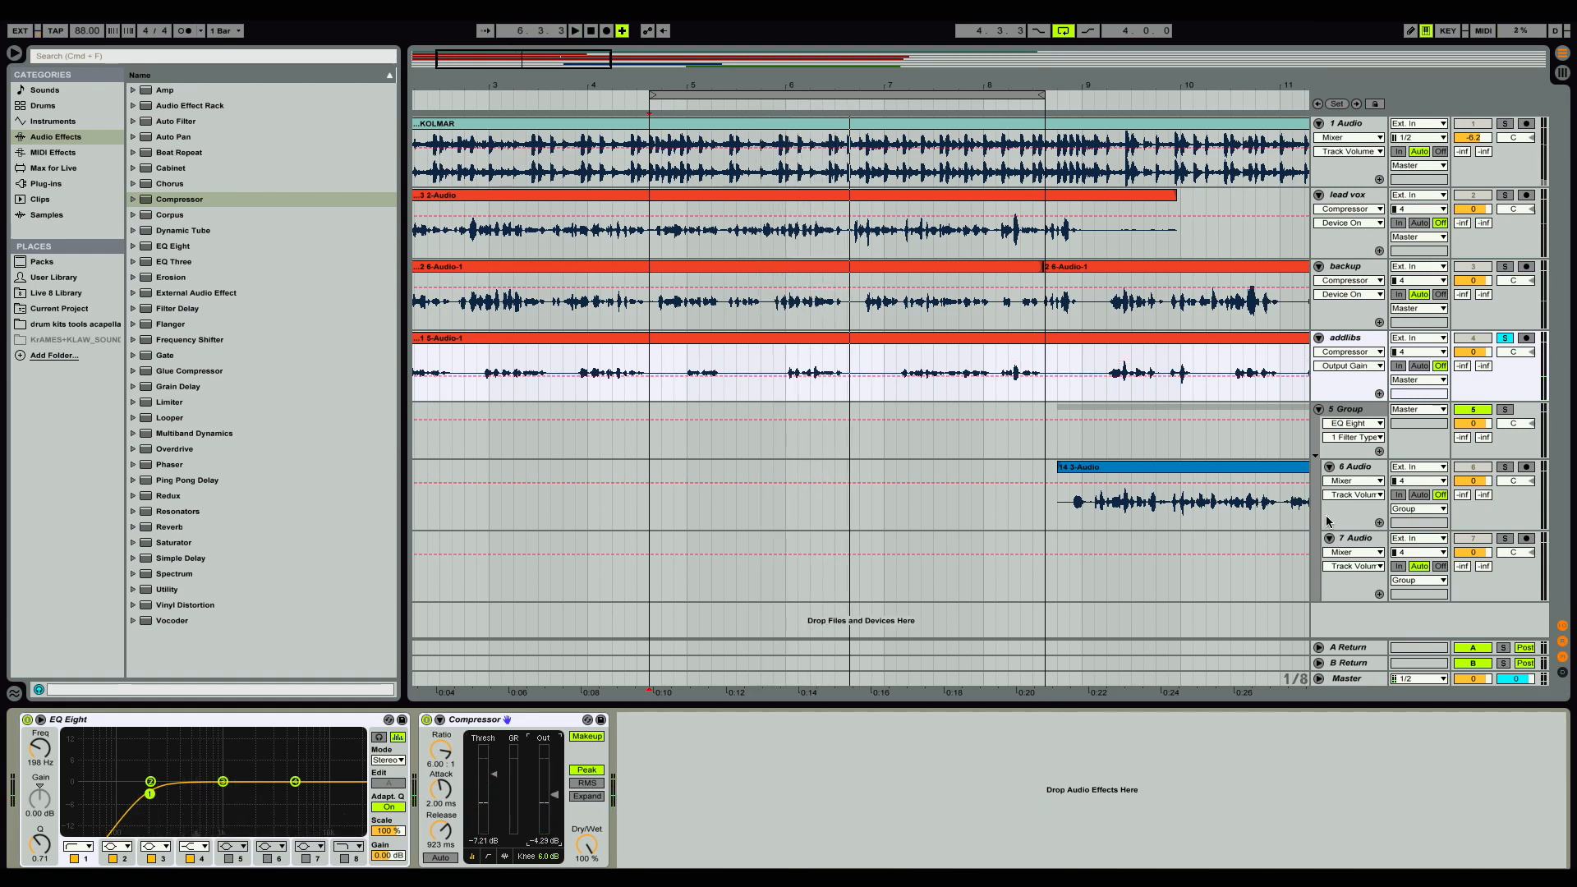
Unsolo addlibs, play the full mix from 4.3.3 and mute the 1 Audio track to hear the vocals alone.
{"action": "left_click", "coordinate": [1505, 338]}
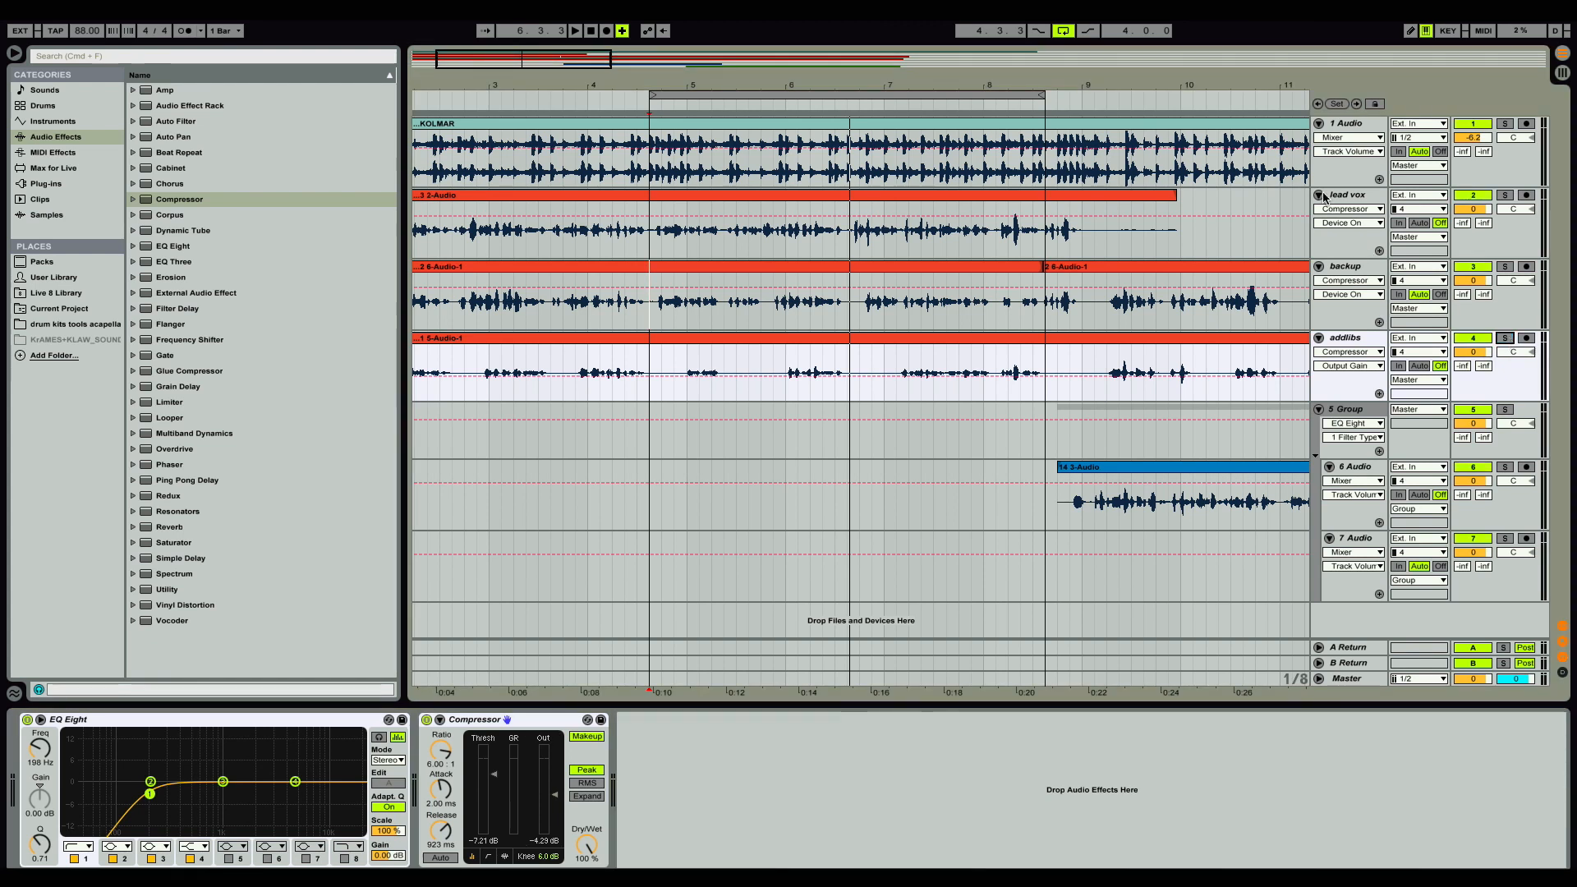
{"action": "left_click", "coordinate": [651, 242]}
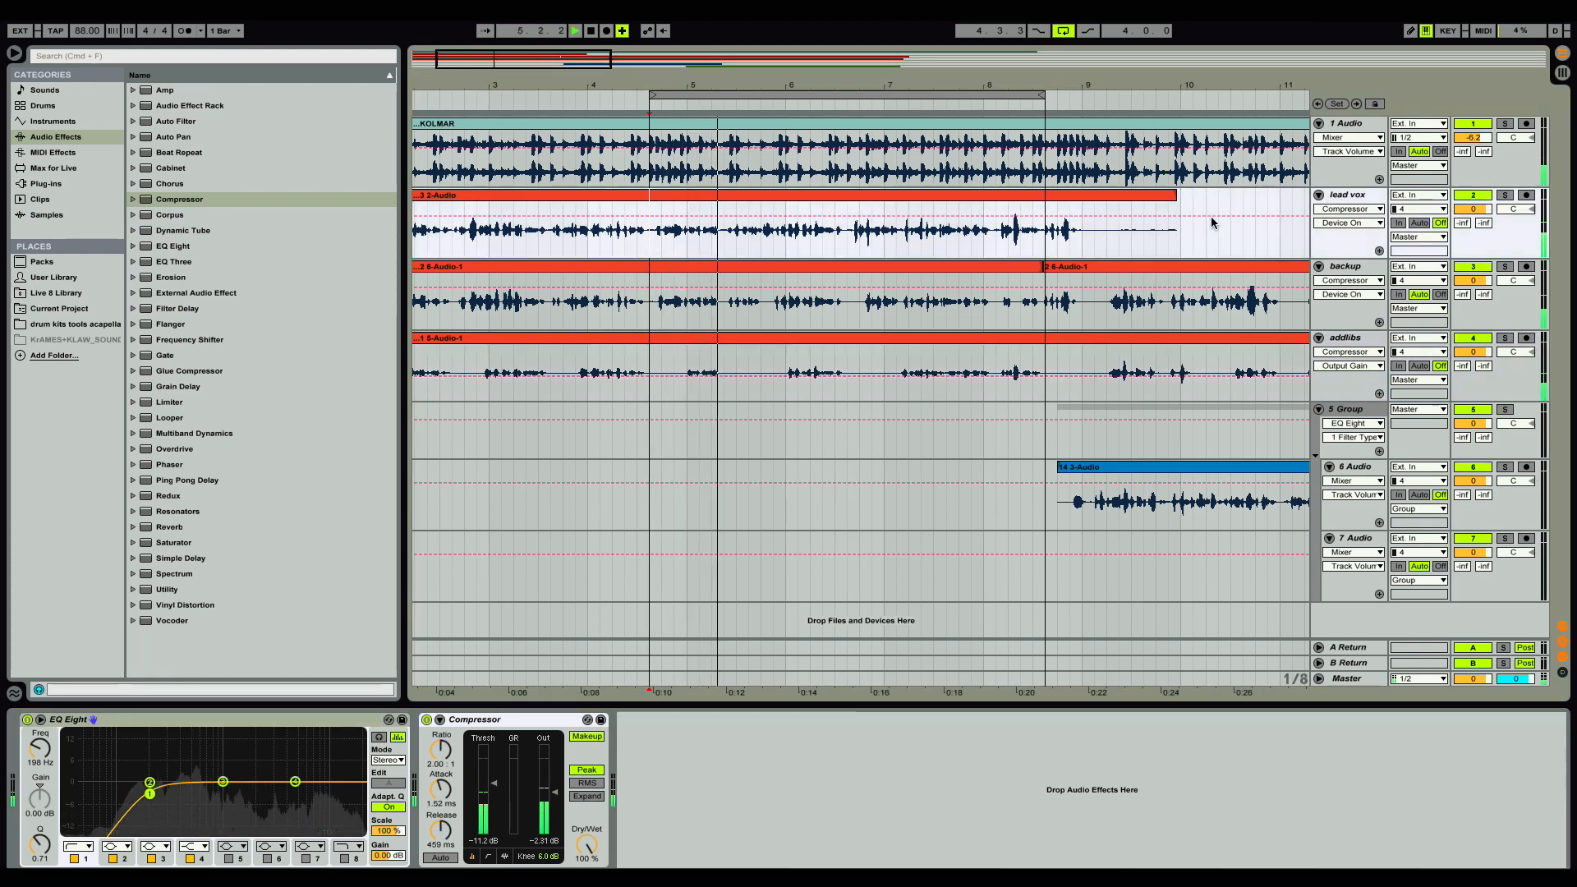
{"action": "left_click", "coordinate": [1470, 124]}
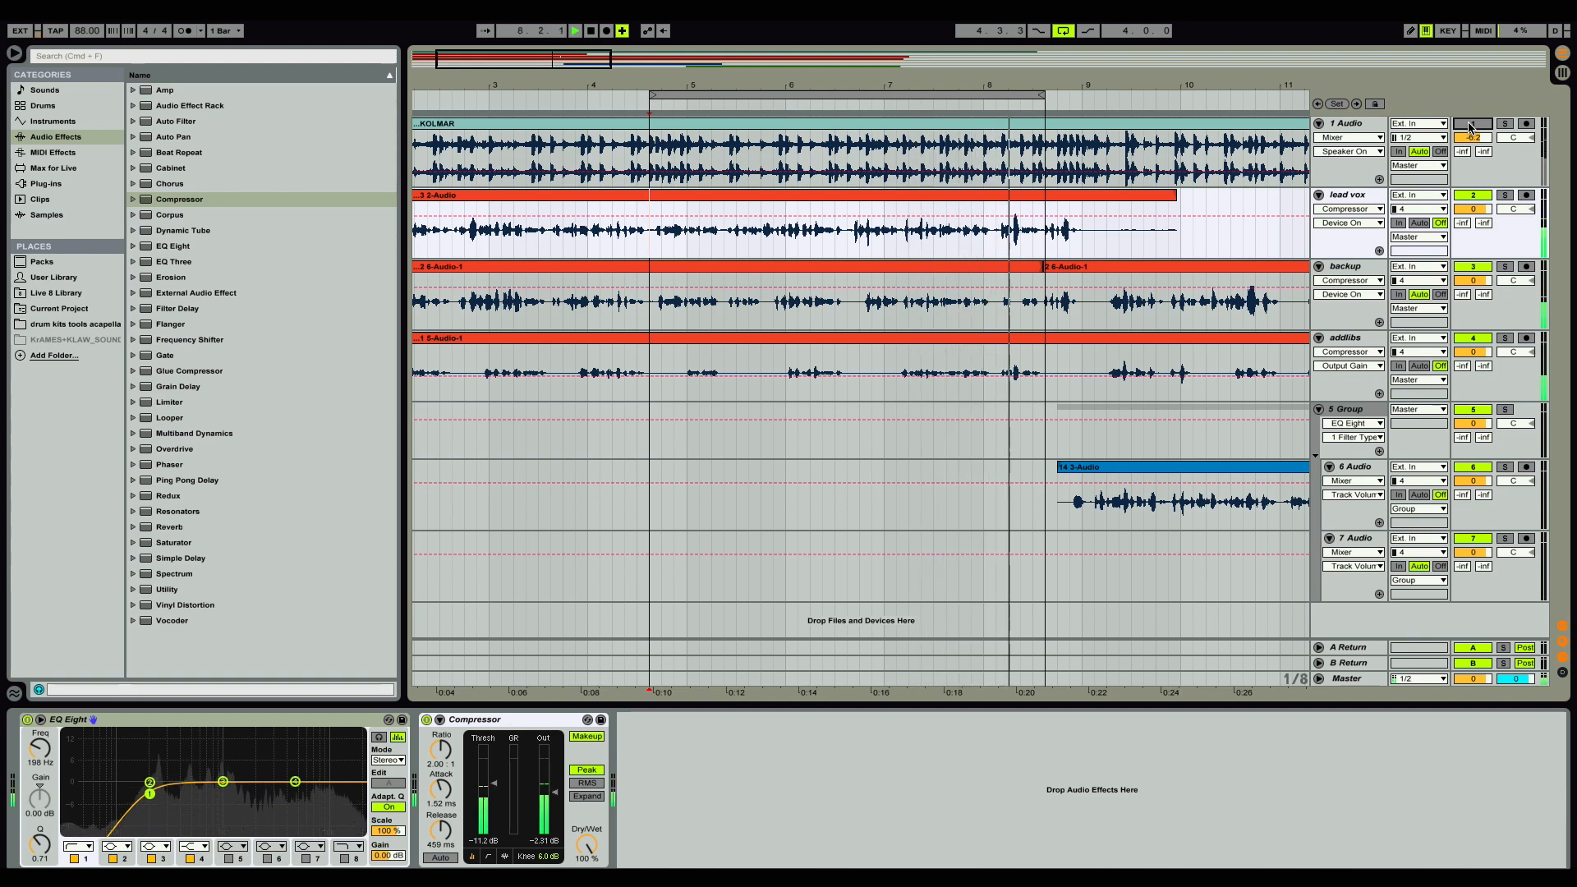
{"action": "key", "text": "space"}
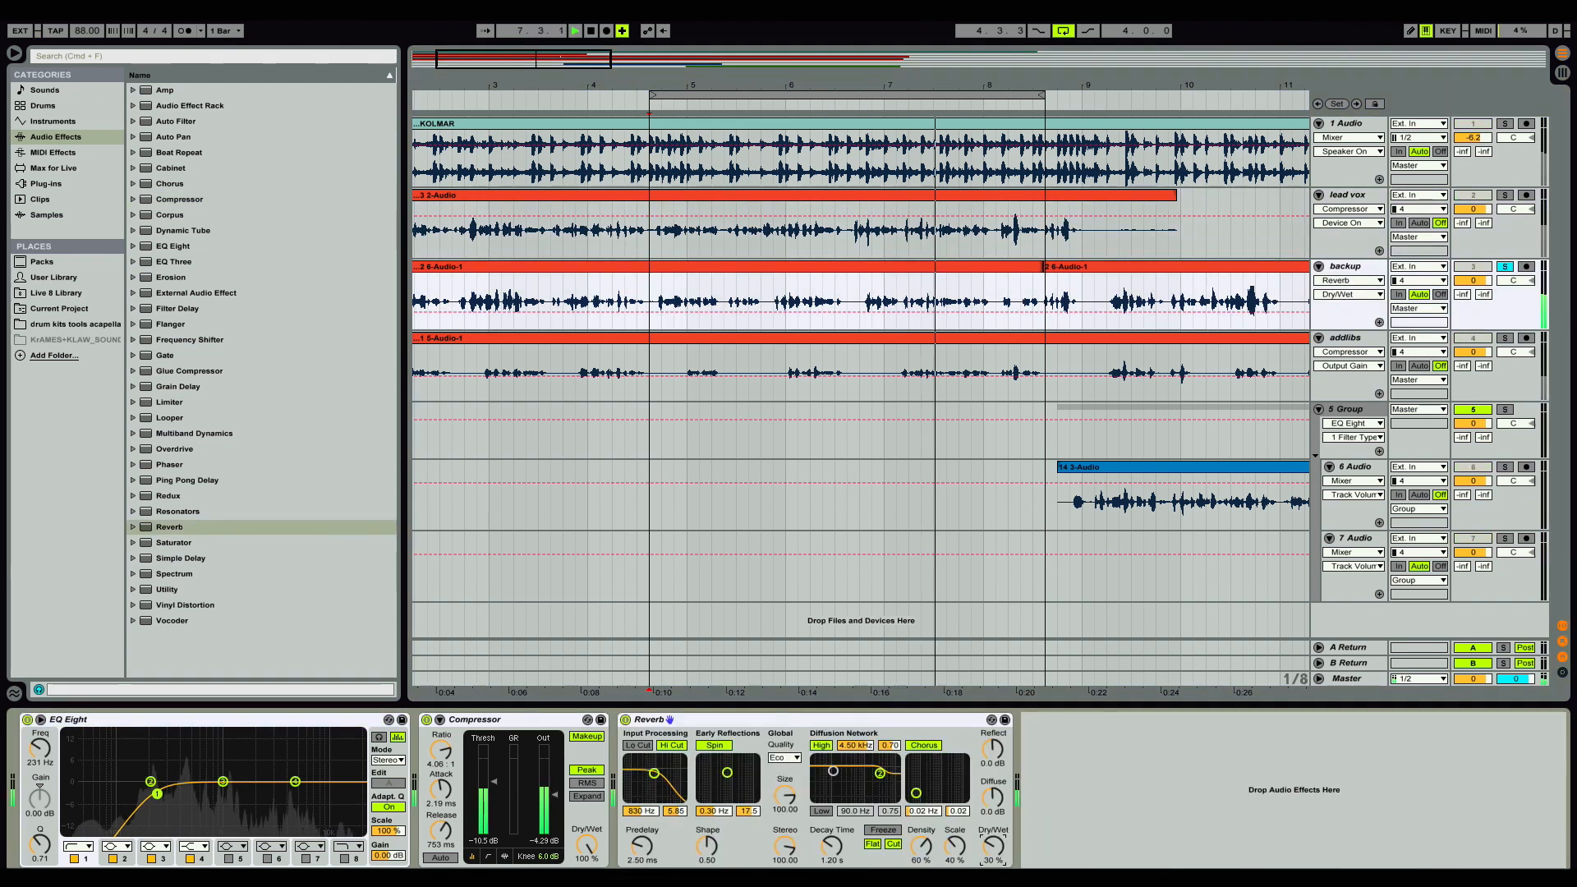
Set the backup track's Reverb to 32% dry/wet, 975 ms decay time and 5.89 ms predelay during soloed playback.
{"action": "left_click_drag", "start_coordinate": [993, 846], "coordinate": [993, 825]}
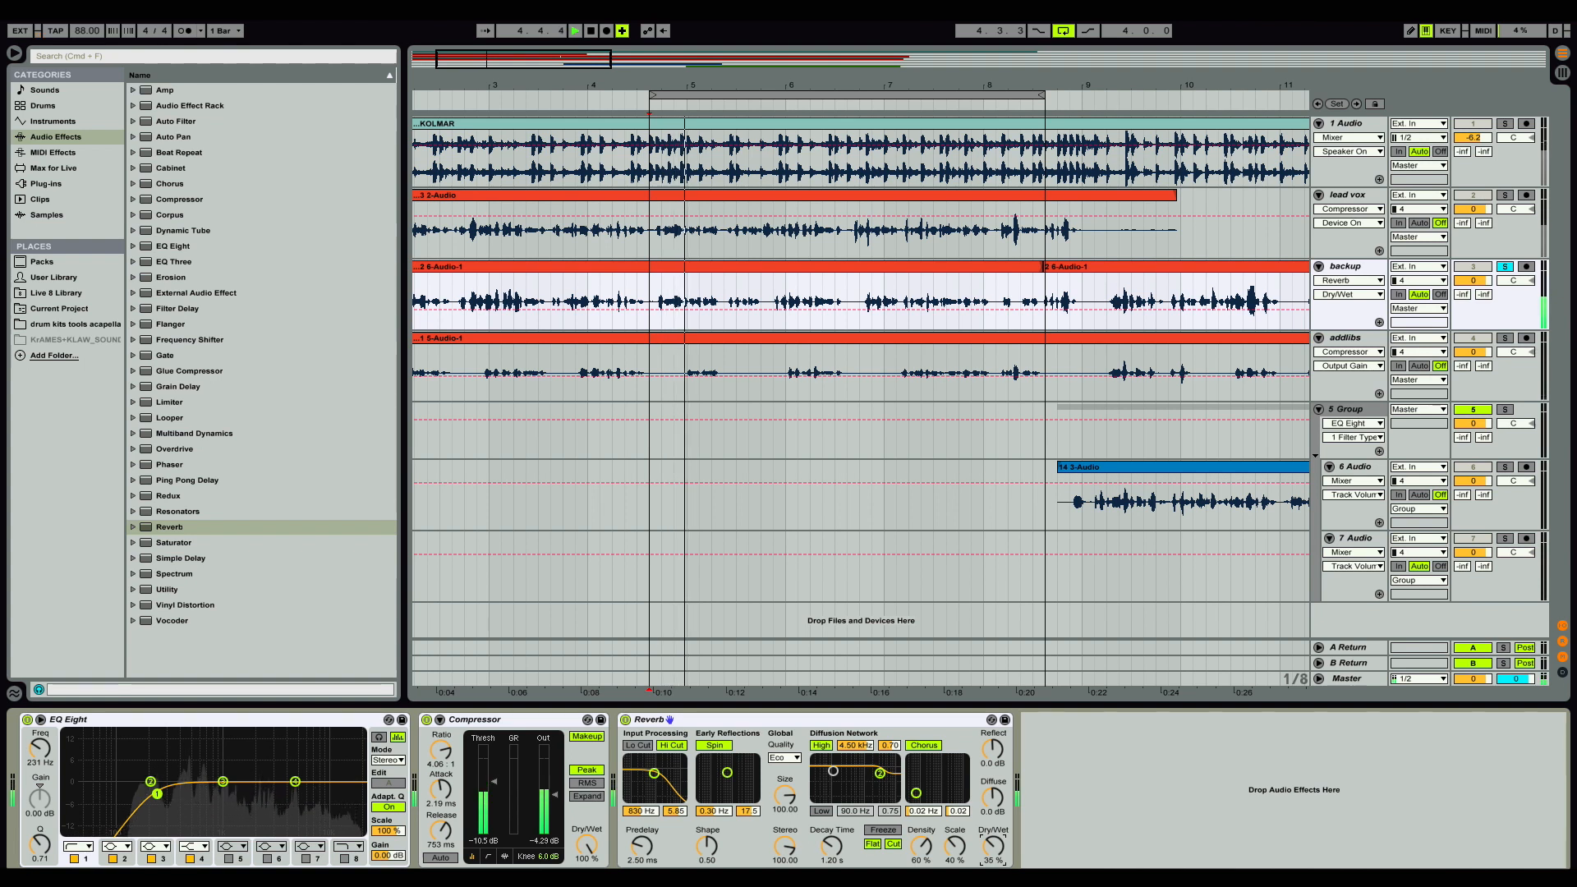
{"action": "left_click", "coordinate": [832, 848]}
{"action": "left_click_drag", "start_coordinate": [832, 846], "coordinate": [832, 851]}
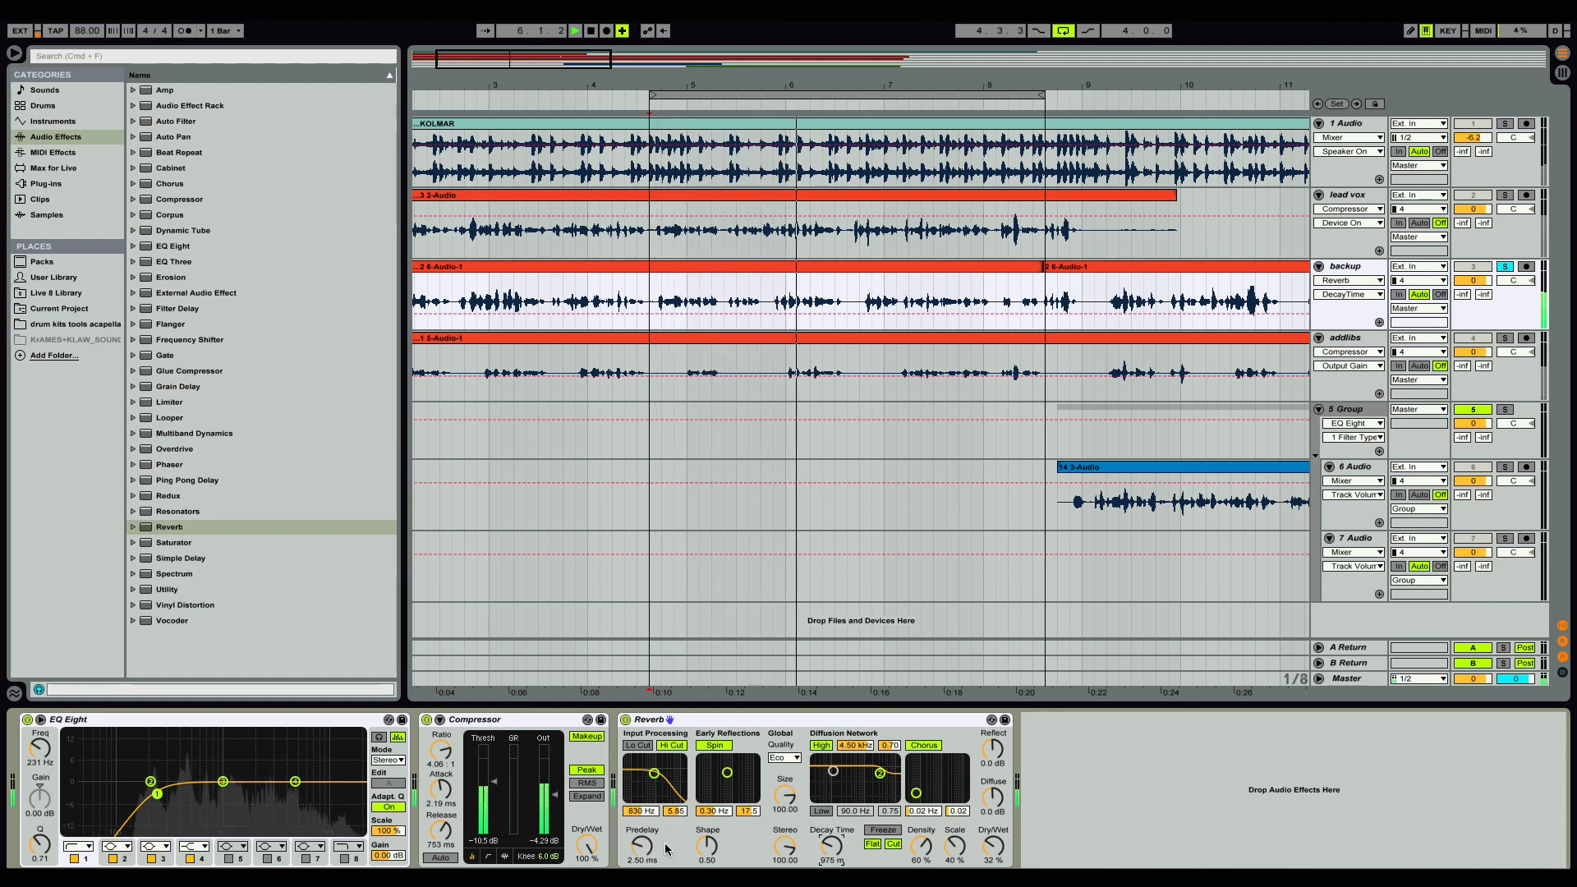
{"action": "left_click_drag", "start_coordinate": [643, 847], "coordinate": [643, 831]}
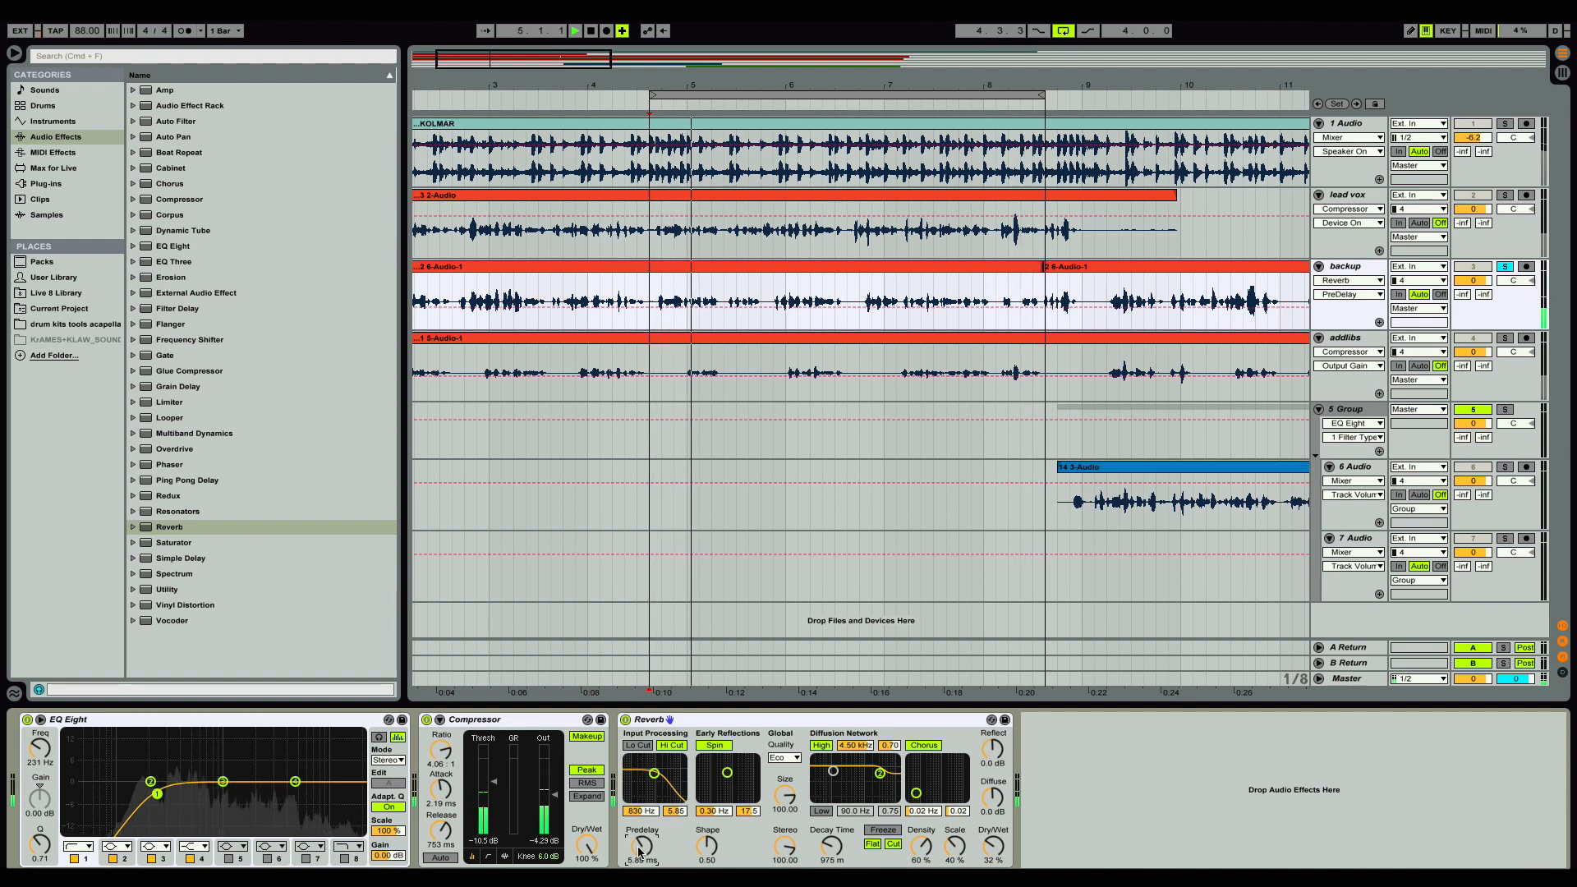
Raise the backup Reverb's dry/wet to 44% and set its quality to High.
{"action": "left_click_drag", "start_coordinate": [993, 846], "coordinate": [993, 836]}
{"action": "left_click", "coordinate": [832, 846]}
{"action": "left_click_drag", "start_coordinate": [841, 860], "coordinate": [832, 851]}
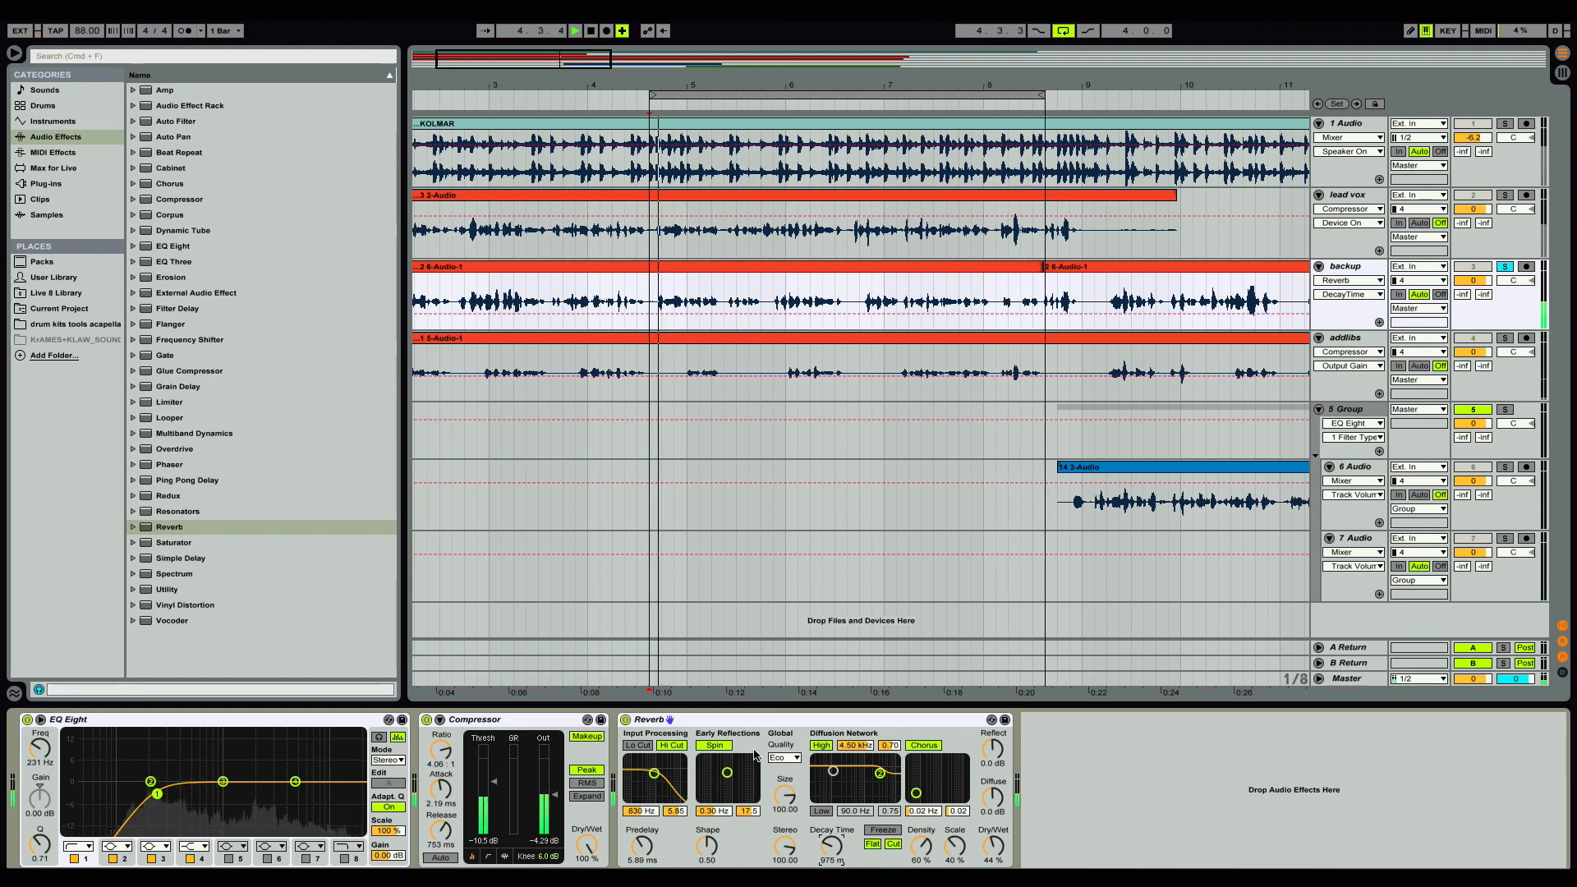
{"action": "left_click", "coordinate": [789, 758]}
{"action": "left_click", "coordinate": [776, 795]}
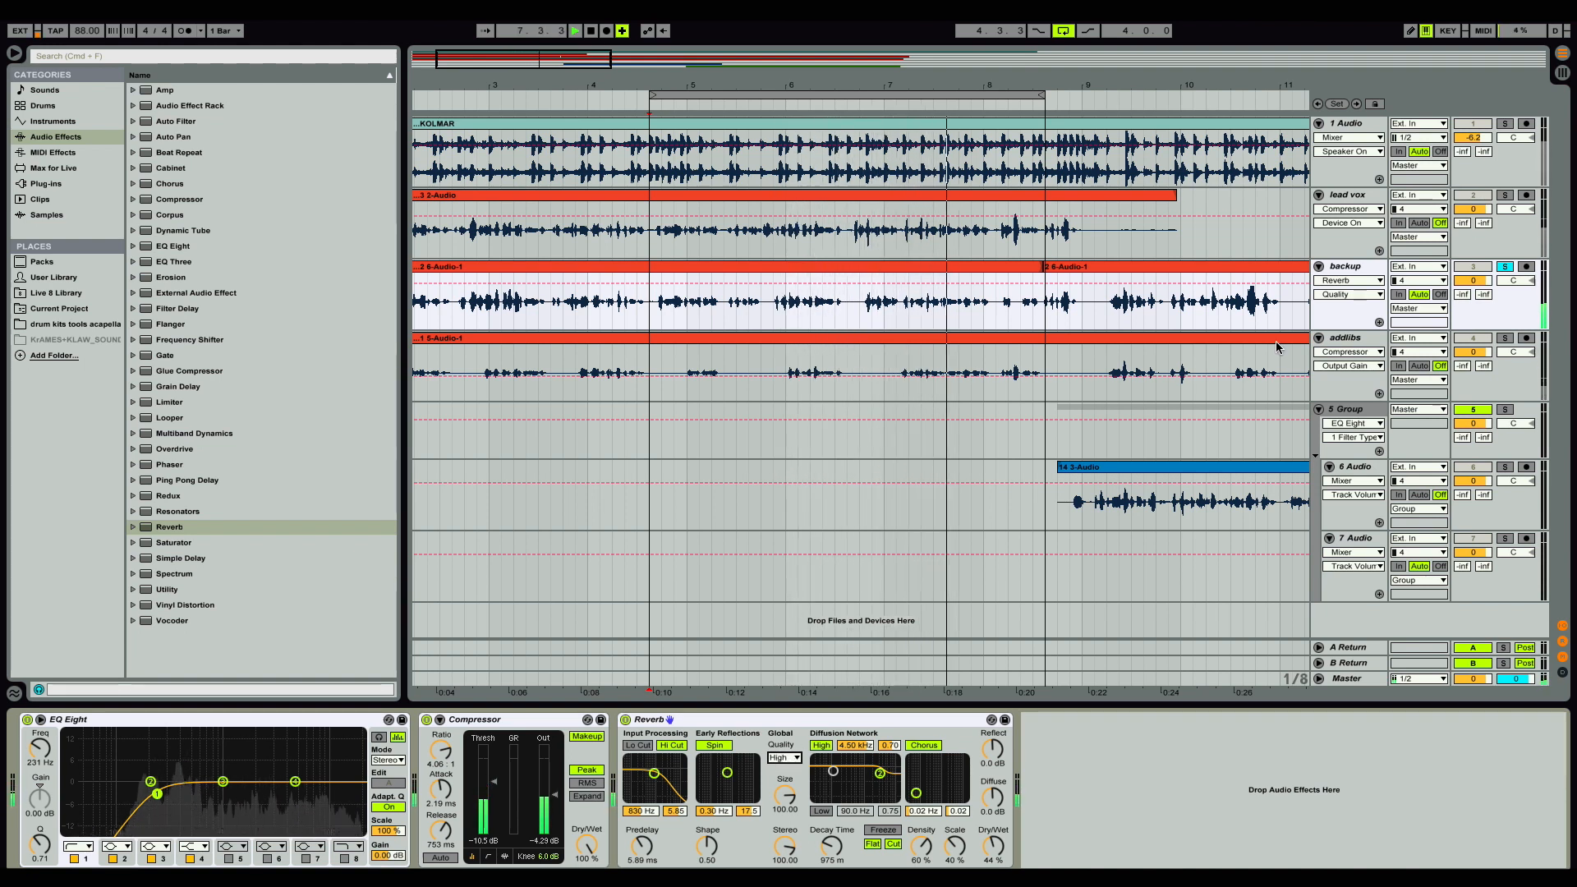
Audition lead vox together with backup, and add a Simple Delay after the Compressor on the soloed addlibs track.
{"action": "left_click", "coordinate": [1503, 196]}
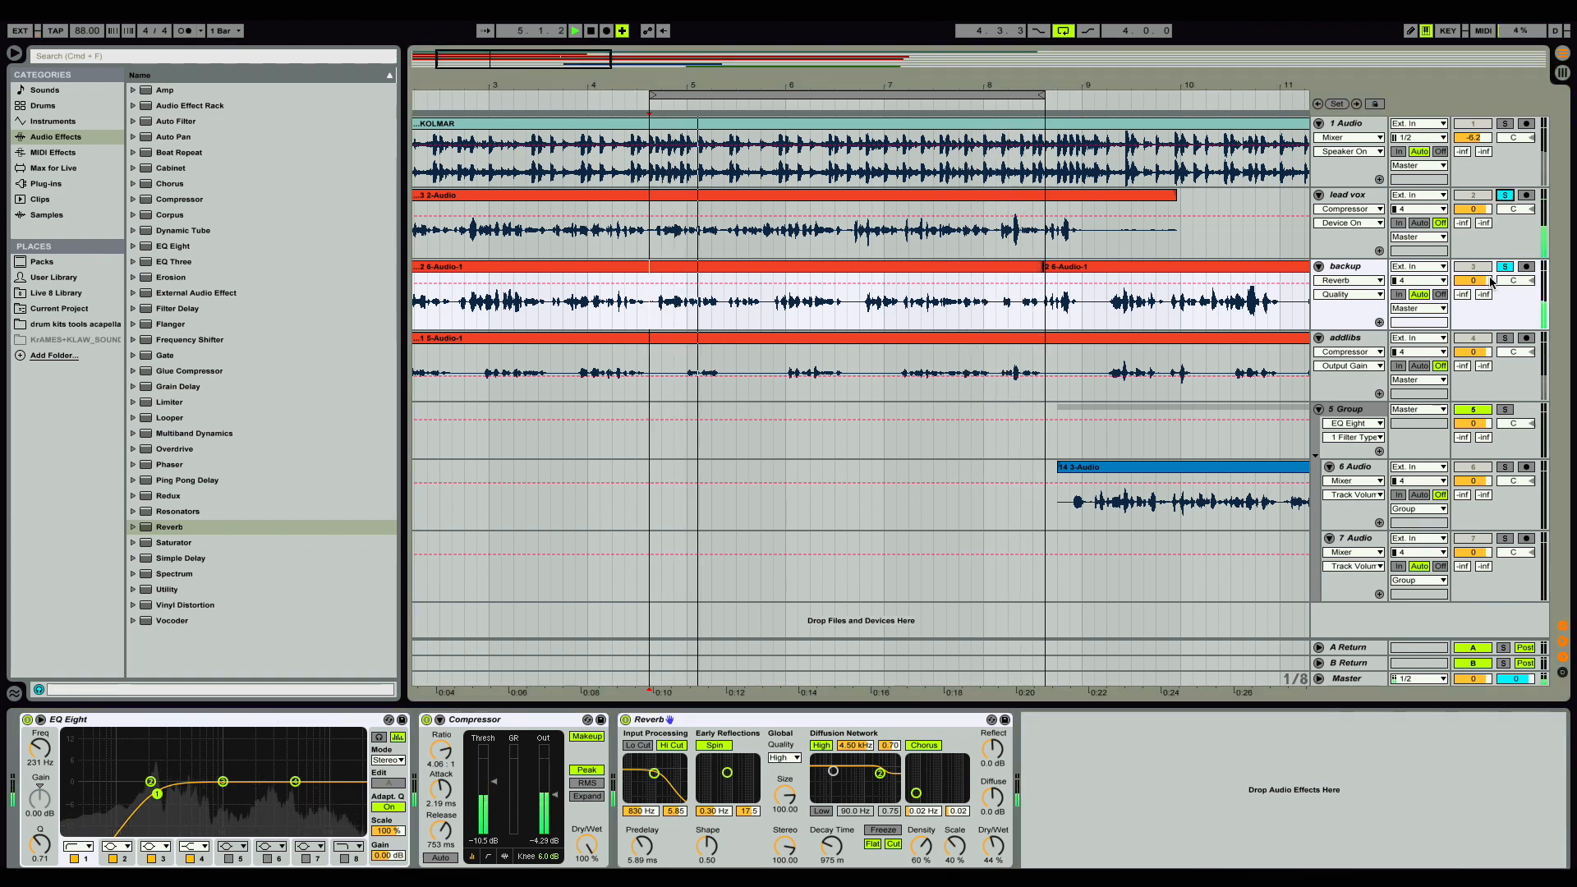
{"action": "left_click", "coordinate": [1504, 338]}
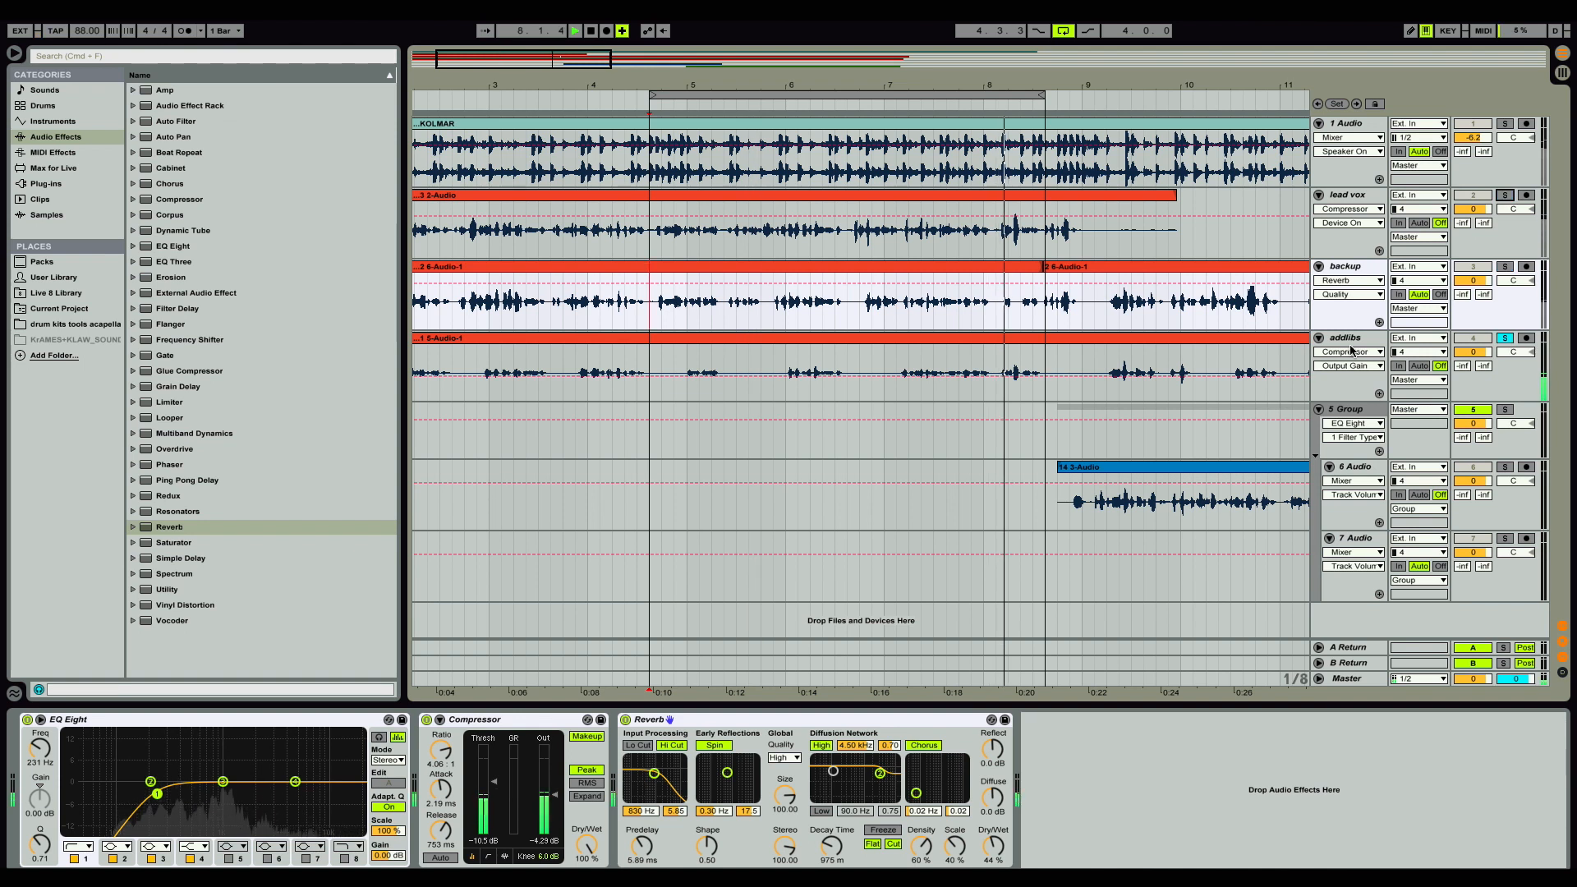
{"action": "left_click", "coordinate": [1348, 340]}
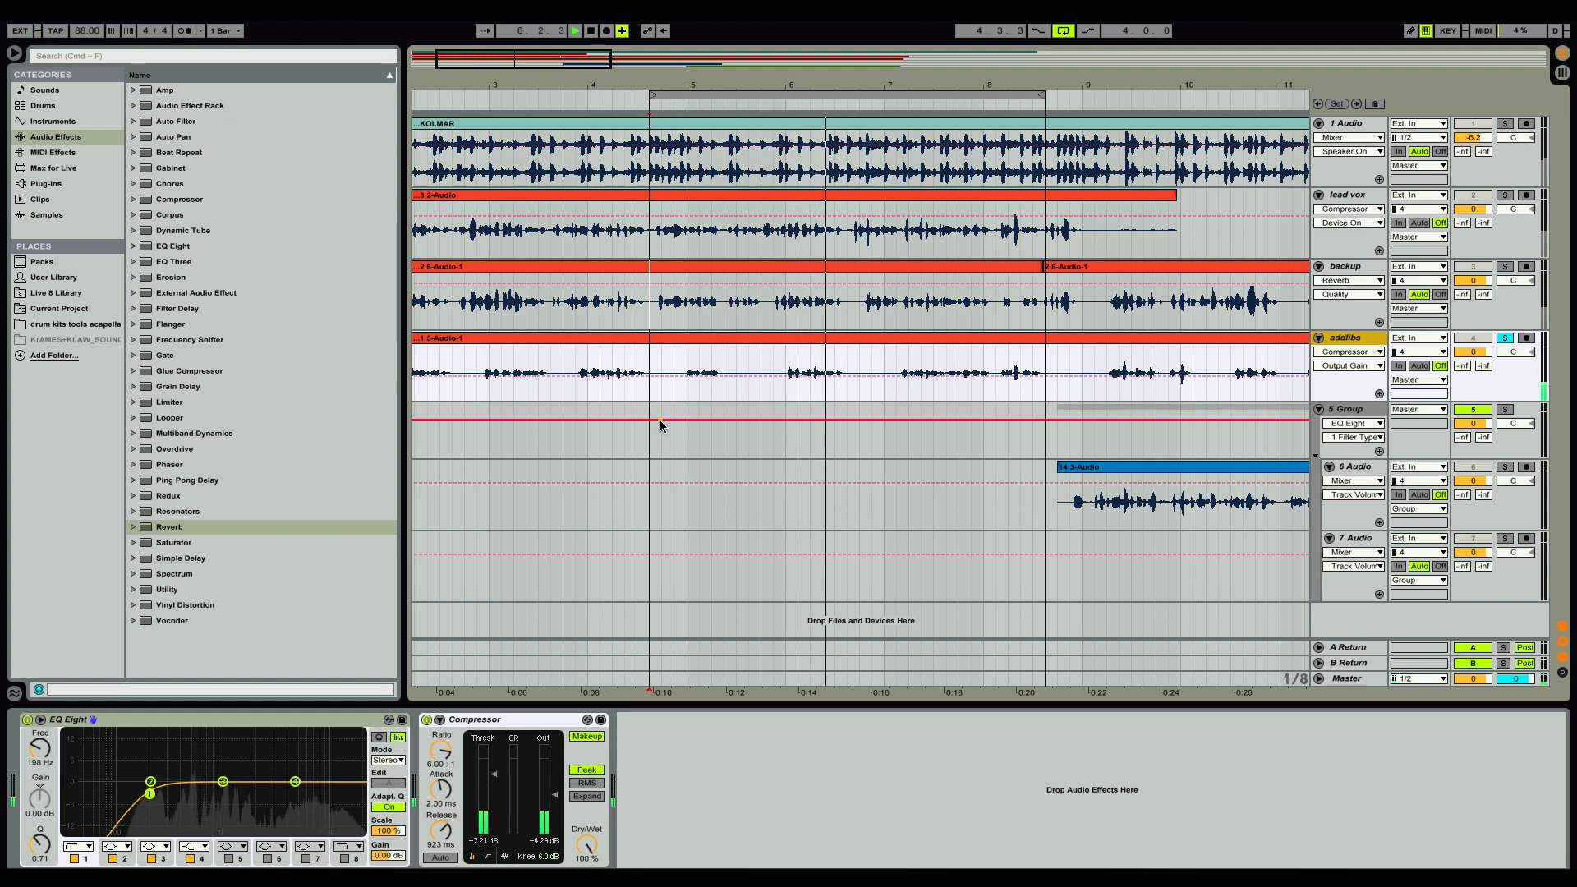
{"action": "left_click_drag", "start_coordinate": [180, 558], "coordinate": [716, 789]}
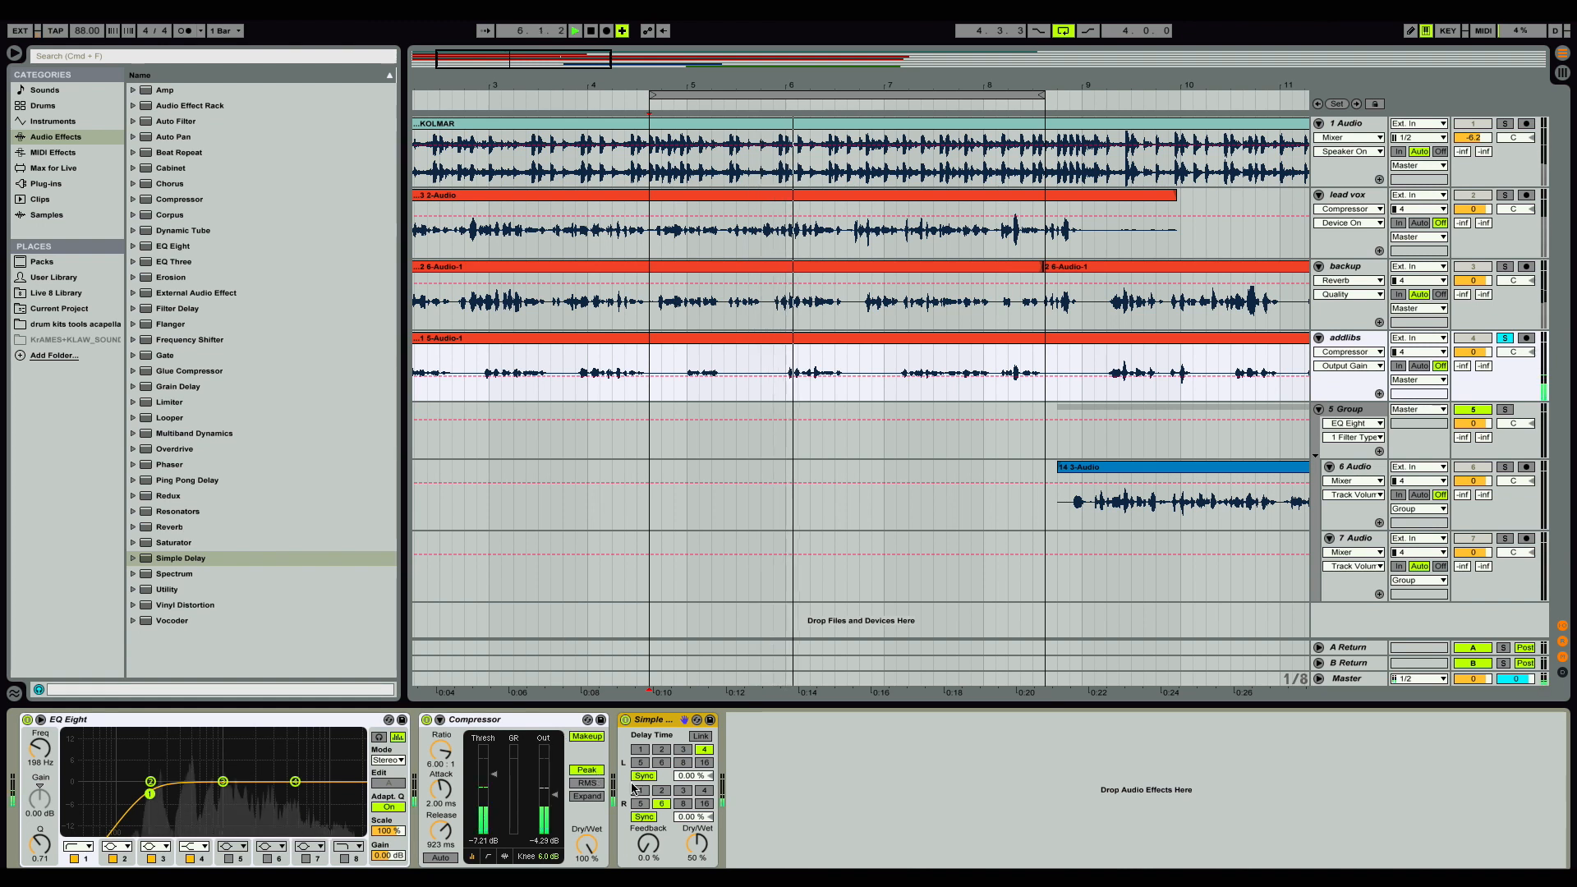
Set the addlibs Simple Delay to 26% feedback and 16% dry/wet.
{"action": "left_click_drag", "start_coordinate": [648, 844], "coordinate": [649, 800]}
{"action": "left_click_drag", "start_coordinate": [680, 852], "coordinate": [647, 847]}
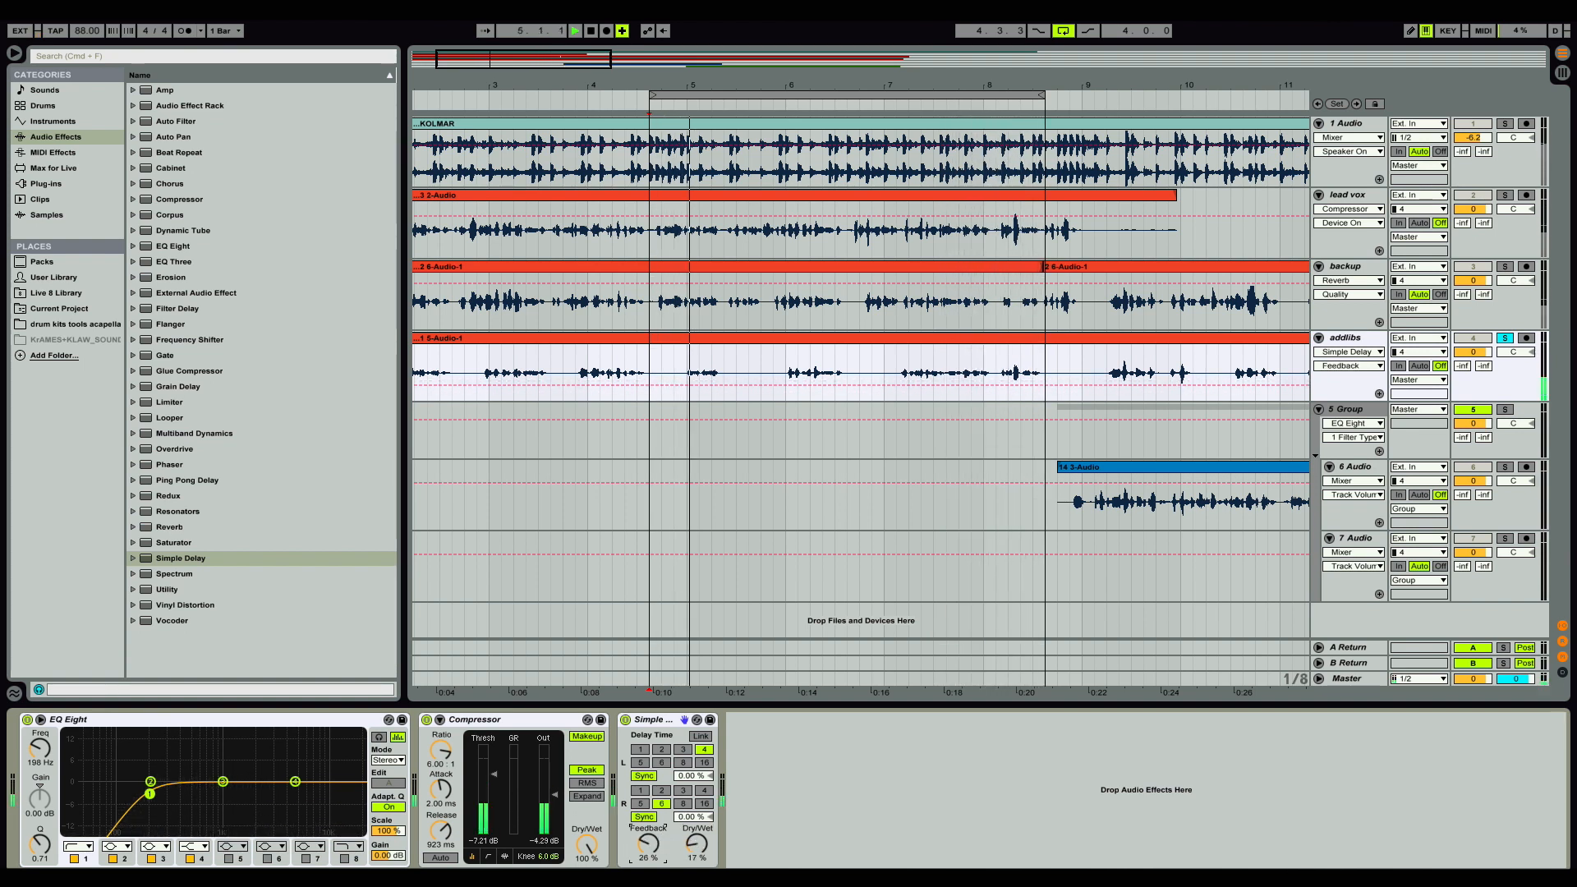
{"action": "left_click_drag", "start_coordinate": [698, 843], "coordinate": [698, 844]}
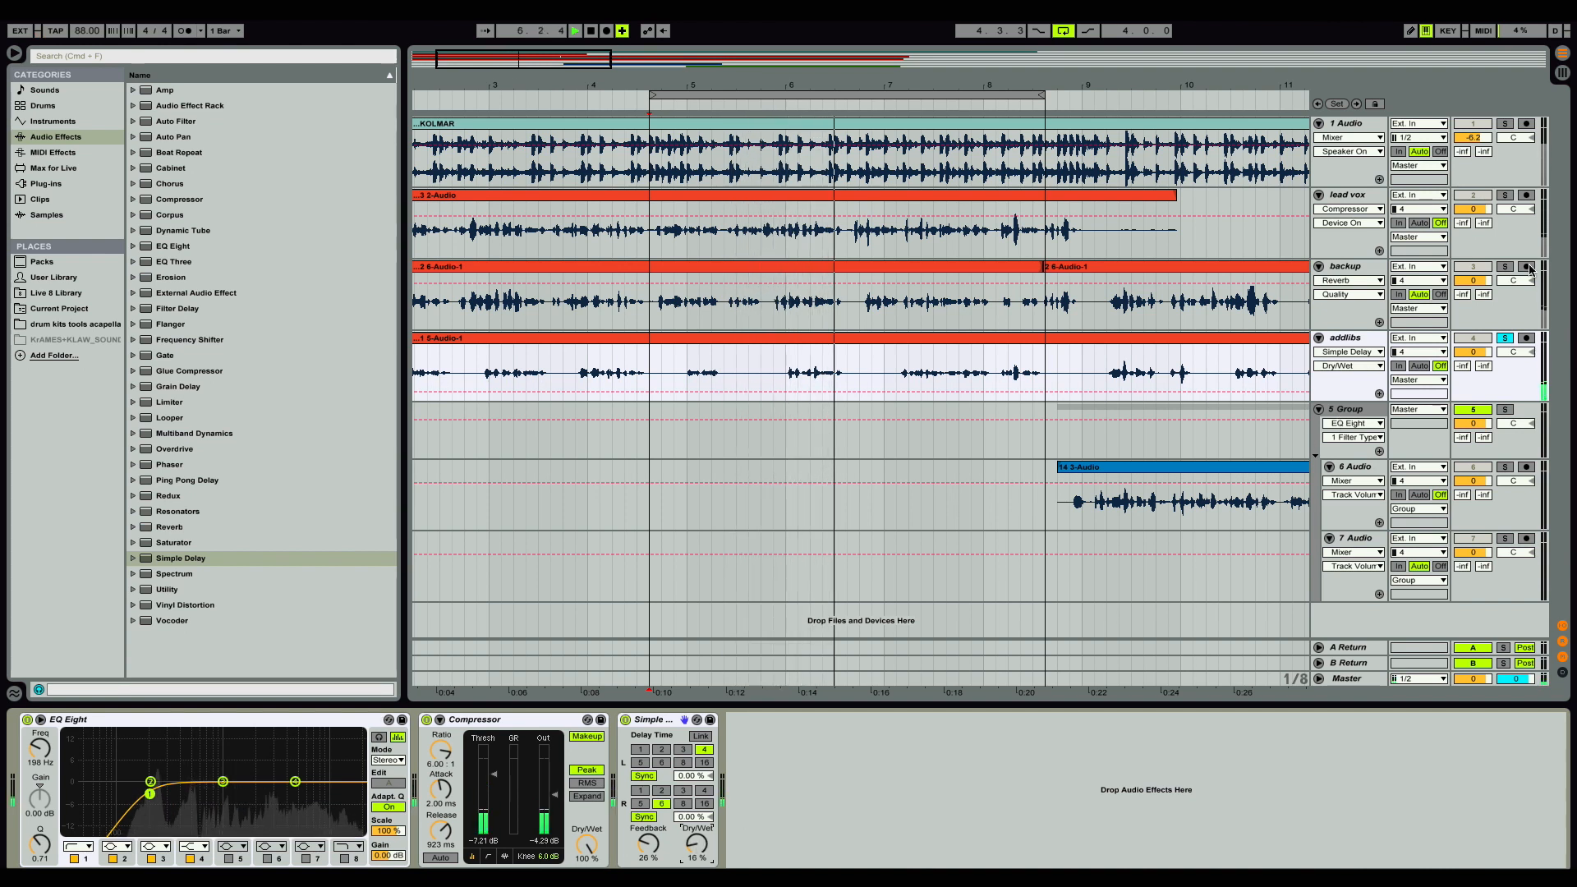
Solo backup, lead vox and 1 Audio along with addlibs to hear the vocals together and with the instrumental.
{"action": "left_click", "coordinate": [1504, 266]}
{"action": "left_click", "coordinate": [1505, 195]}
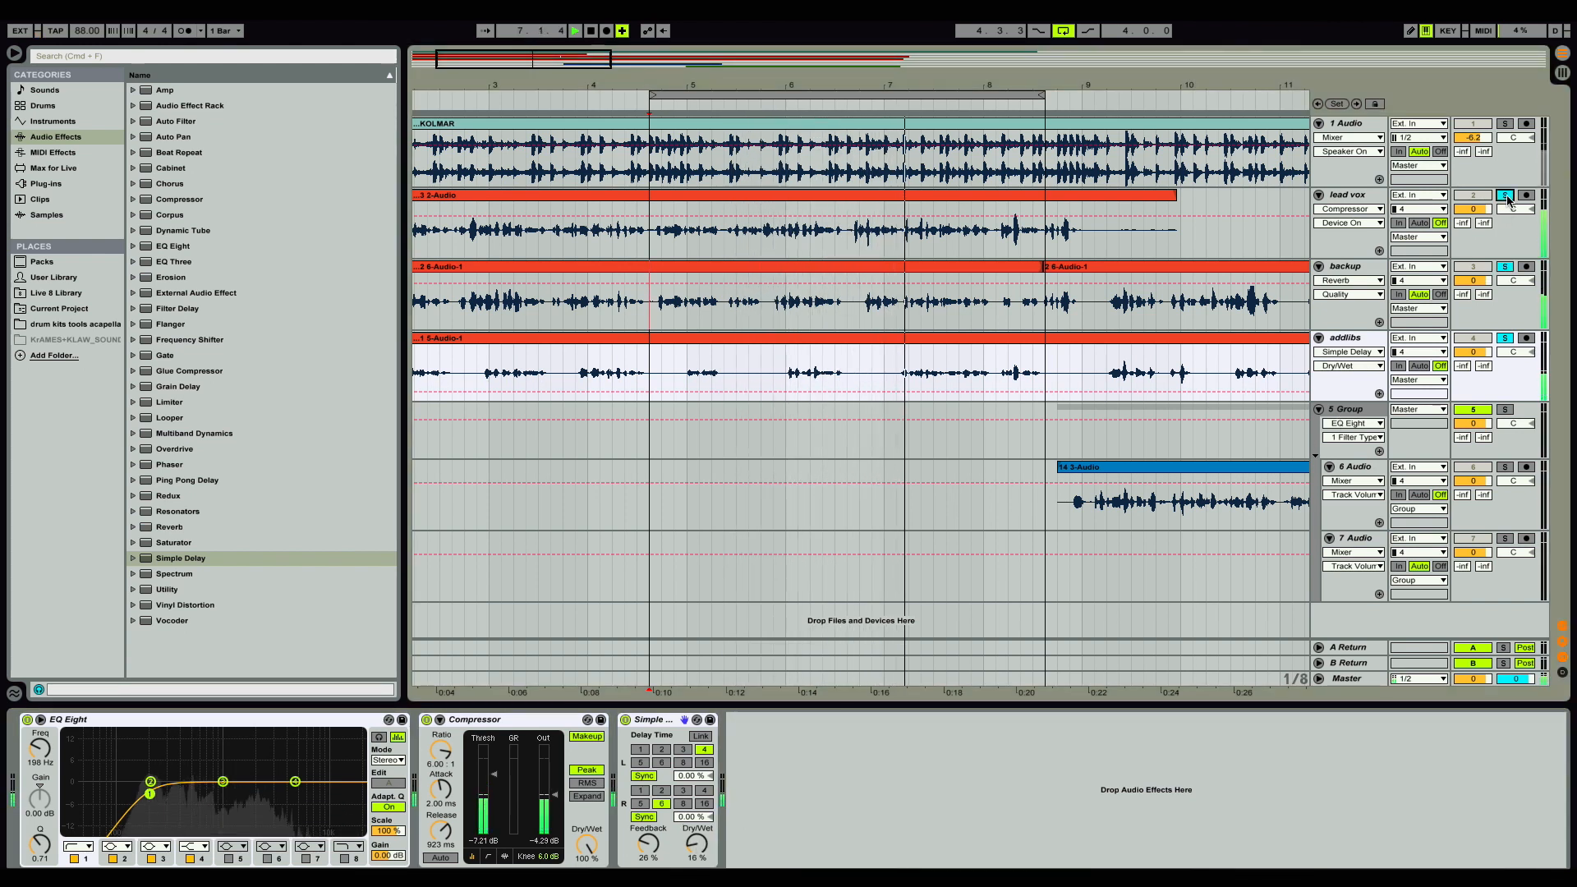
{"action": "left_click_drag", "start_coordinate": [873, 85], "coordinate": [873, 49]}
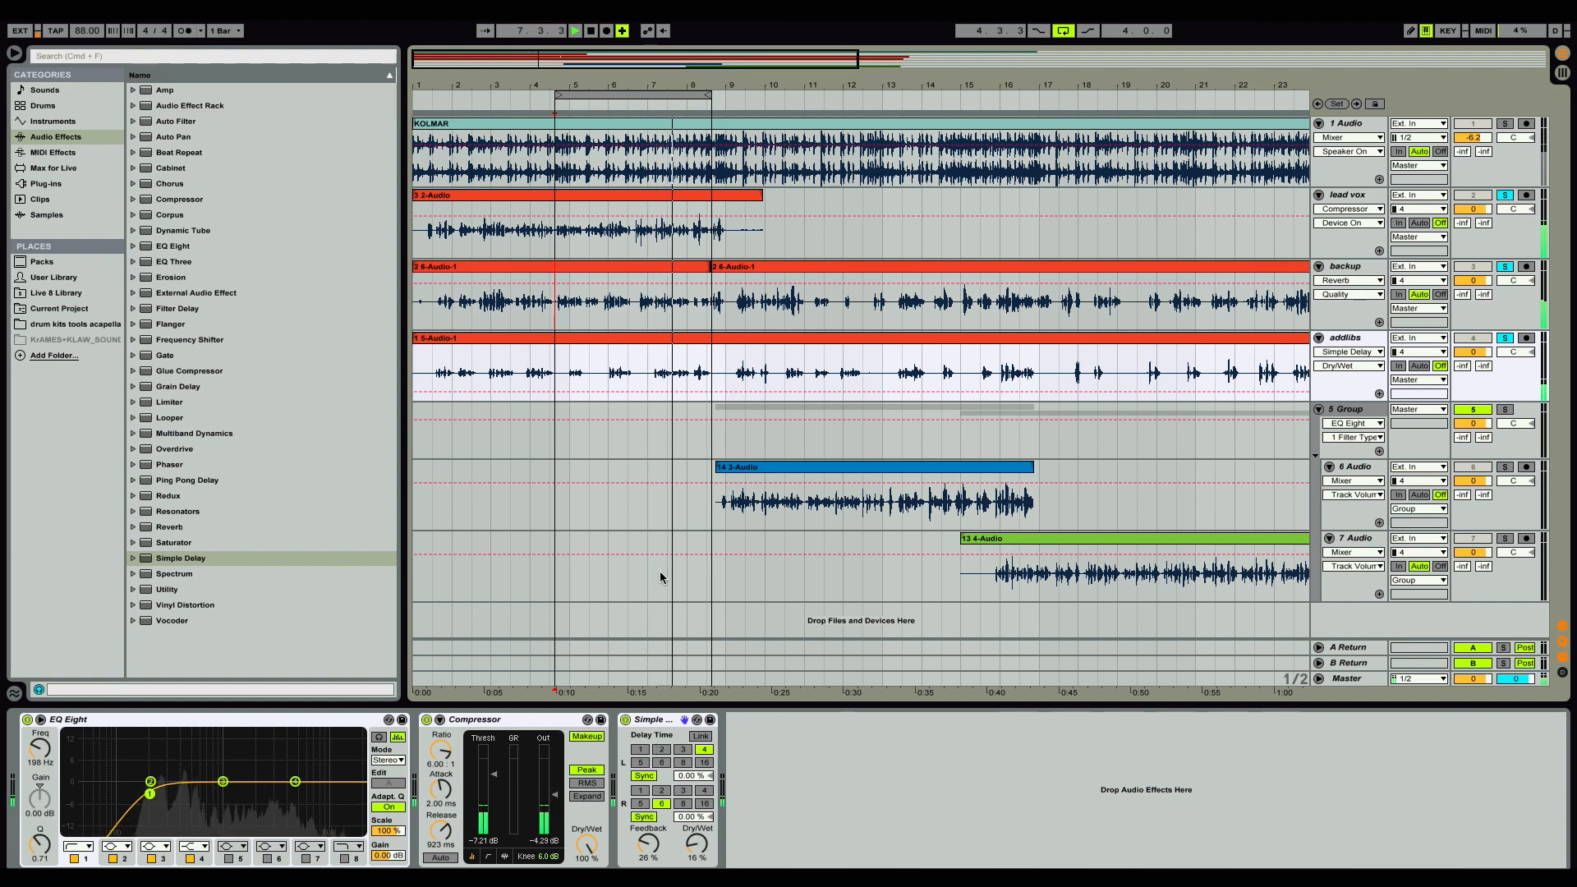
{"action": "left_click", "coordinate": [1506, 124]}
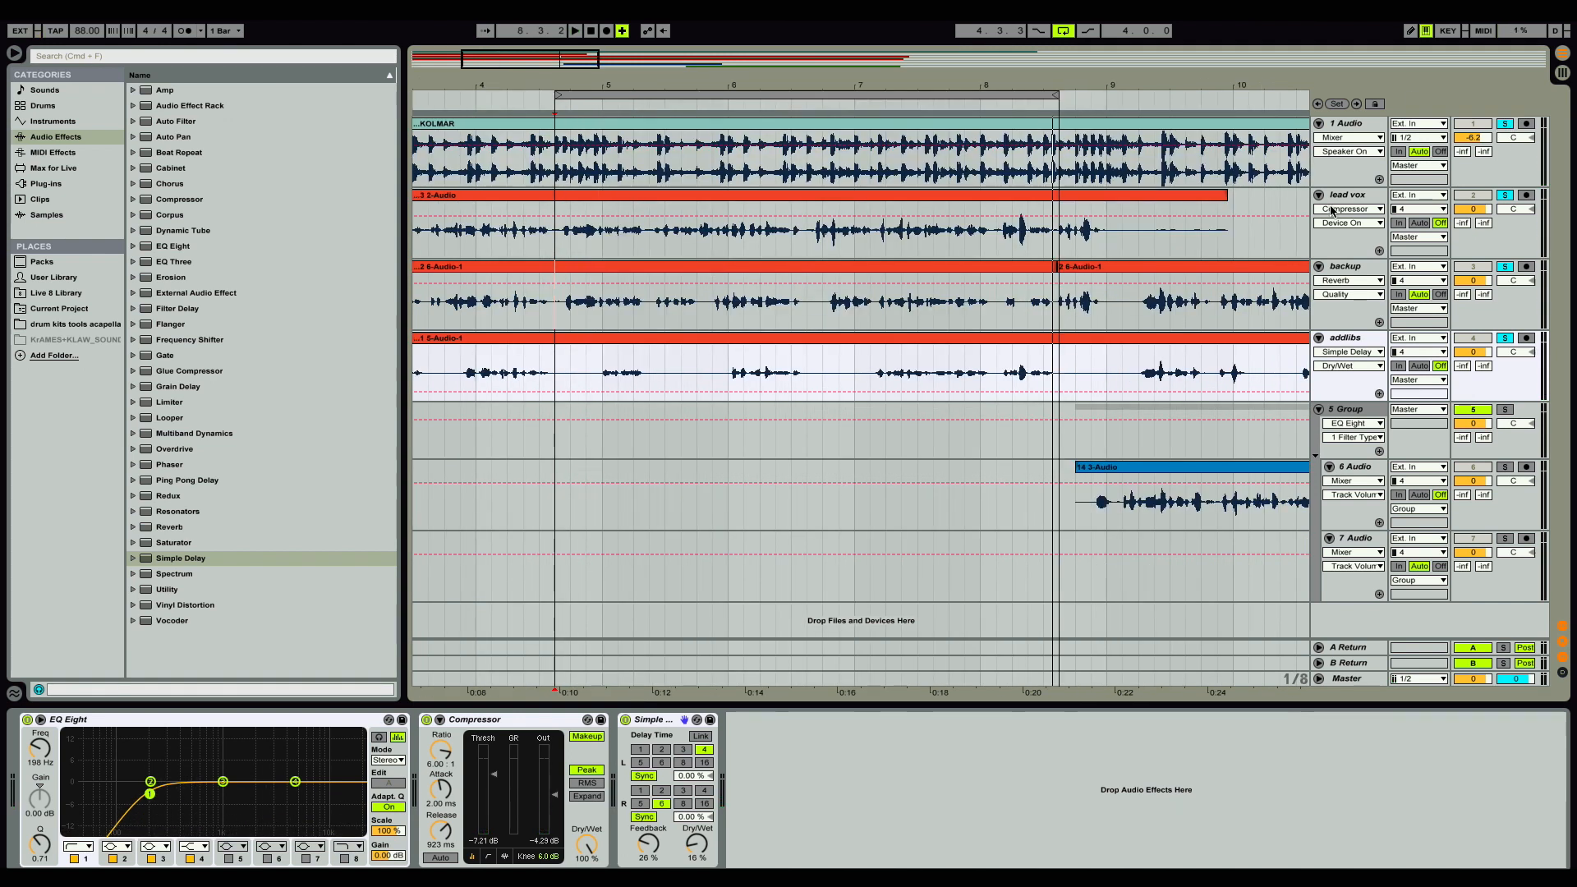
Review the effect chains on the lead vox, backup and addlibs tracks.
{"action": "left_click", "coordinate": [1357, 198]}
{"action": "left_click", "coordinate": [1353, 271]}
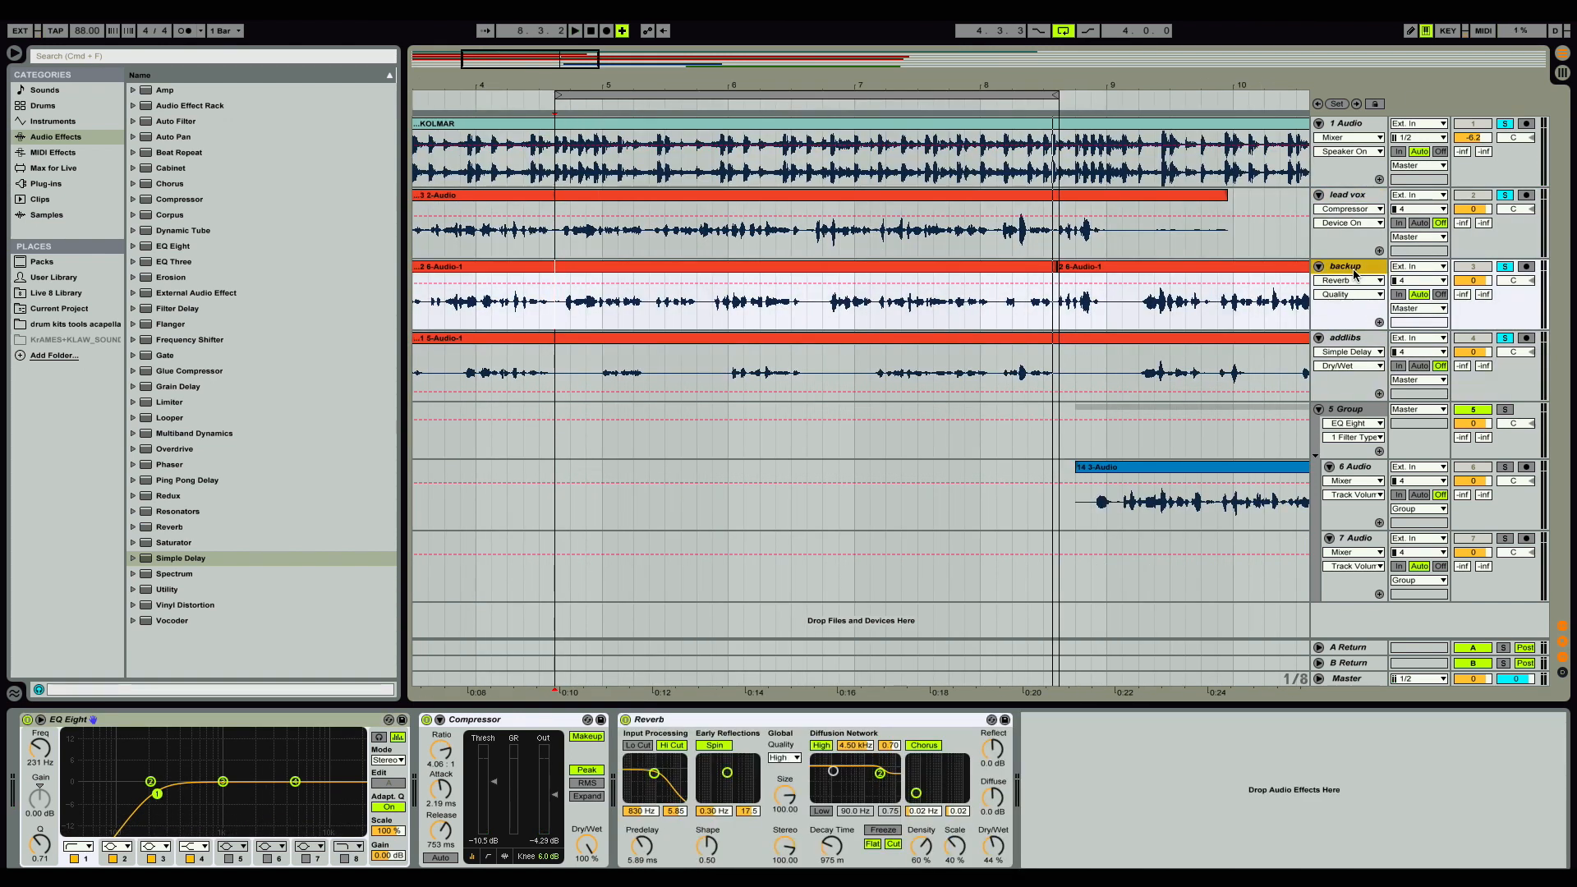
{"action": "left_click", "coordinate": [1354, 338]}
{"action": "left_click", "coordinate": [1357, 267]}
{"action": "left_click_drag", "start_coordinate": [777, 84], "coordinate": [639, 97]}
{"action": "mouse_move", "coordinate": [1096, 79]}
{"action": "left_mouse_down"}
{"action": "mouse_move", "coordinate": [1037, 105]}
{"action": "mouse_move", "coordinate": [630, 107]}
{"action": "mouse_move", "coordinate": [635, 88]}
{"action": "left_mouse_up"}
{"action": "left_click", "coordinate": [1032, 248]}
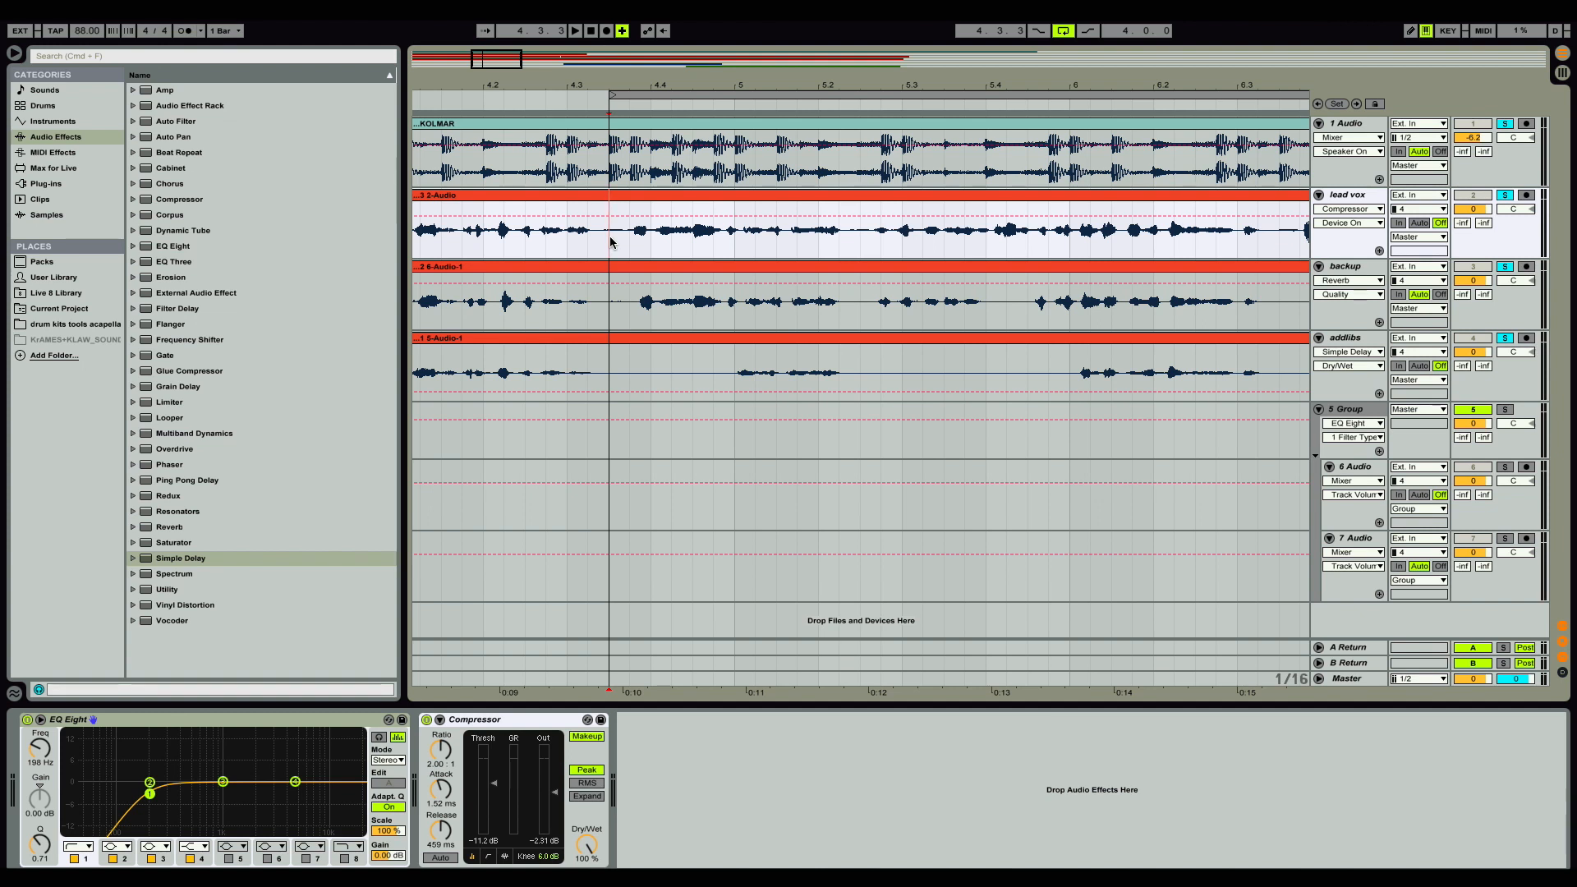
{"action": "left_click_drag", "start_coordinate": [496, 59], "coordinate": [496, 14]}
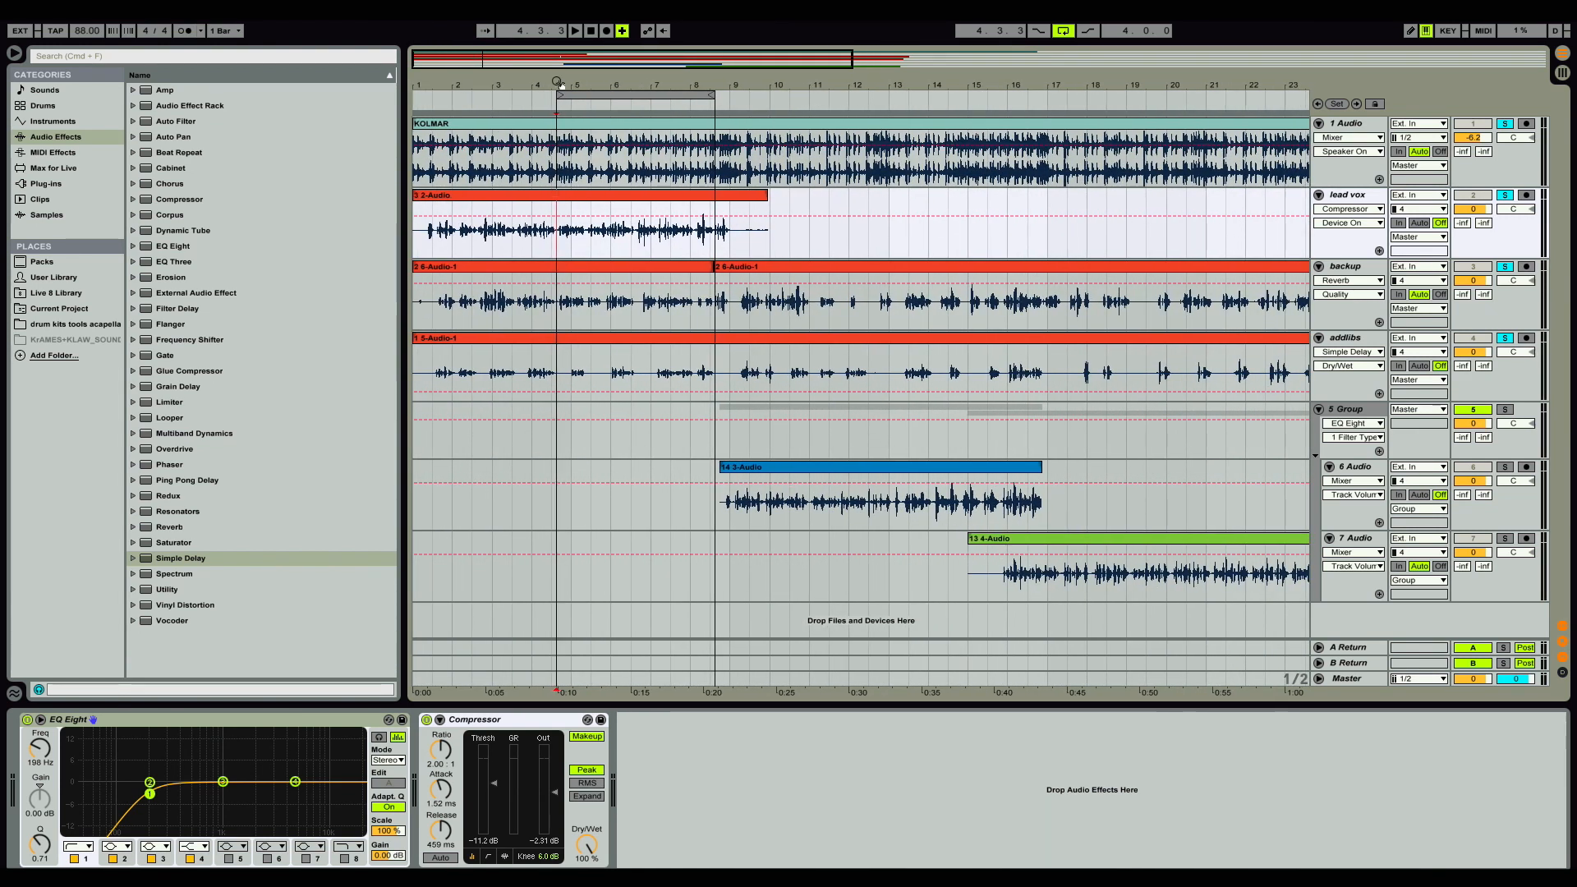
{"action": "key", "text": "z"}
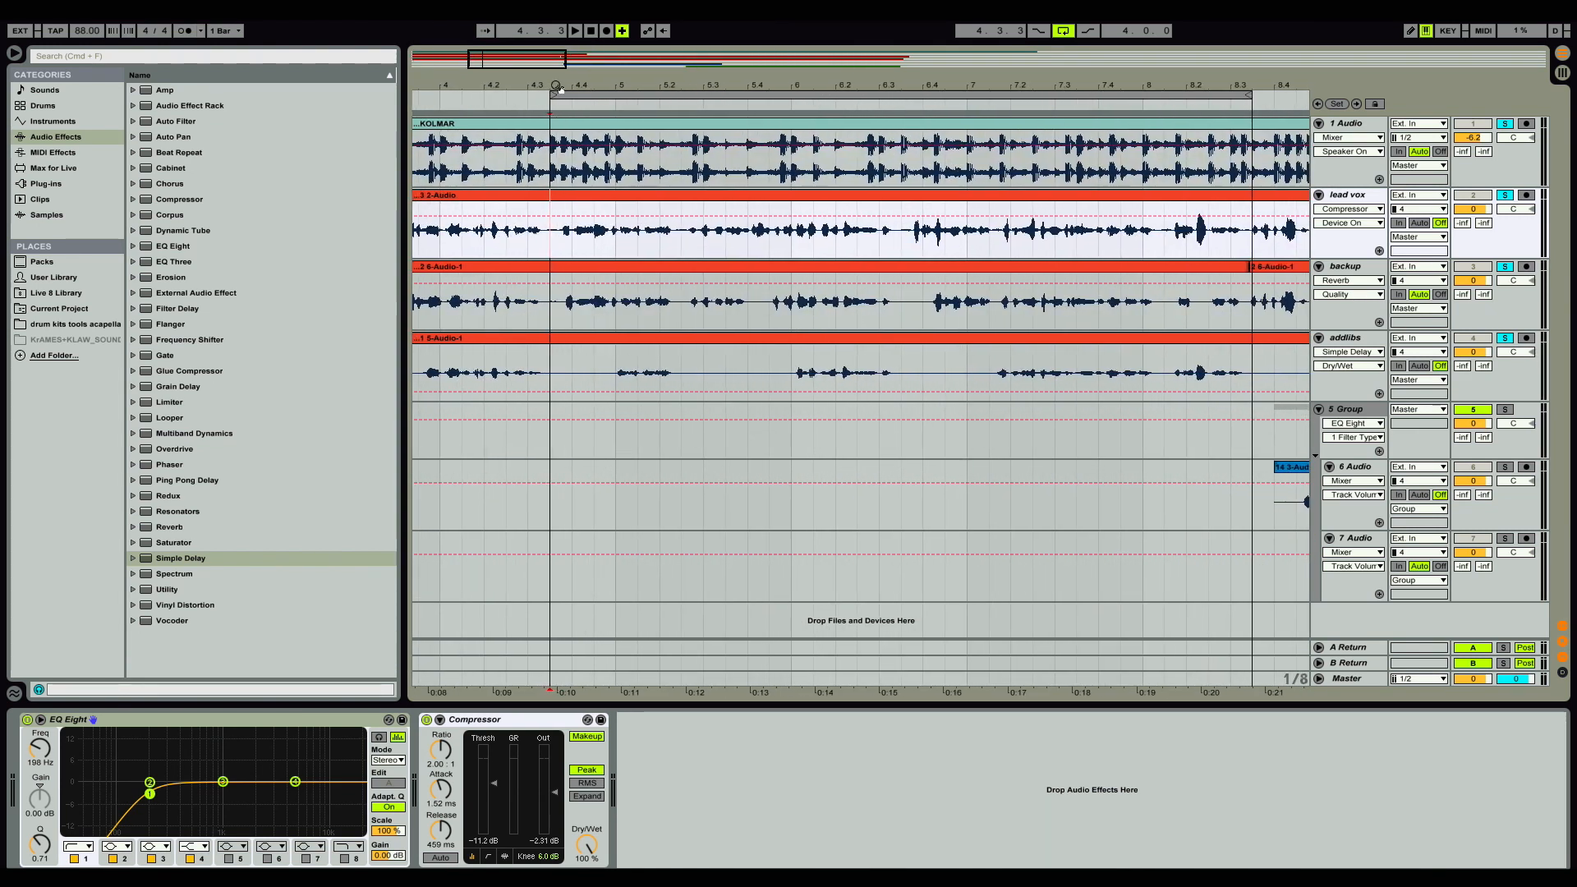
{"action": "mouse_move", "coordinate": [553, 90]}
{"action": "left_mouse_down"}
{"action": "mouse_move", "coordinate": [544, 69]}
{"action": "mouse_move", "coordinate": [549, 107]}
{"action": "left_mouse_up"}
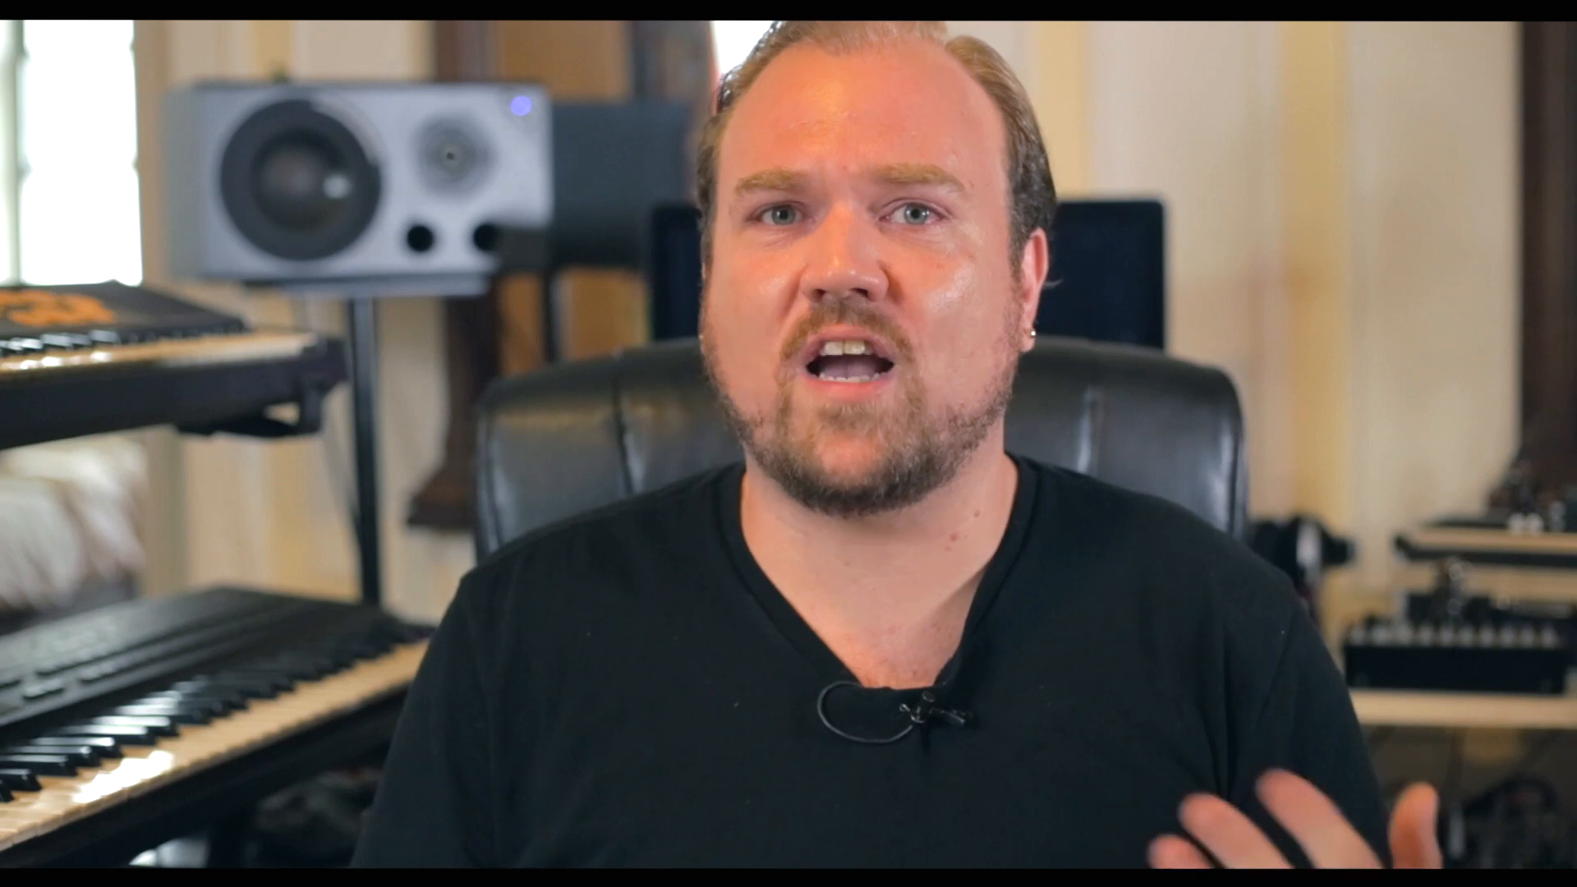